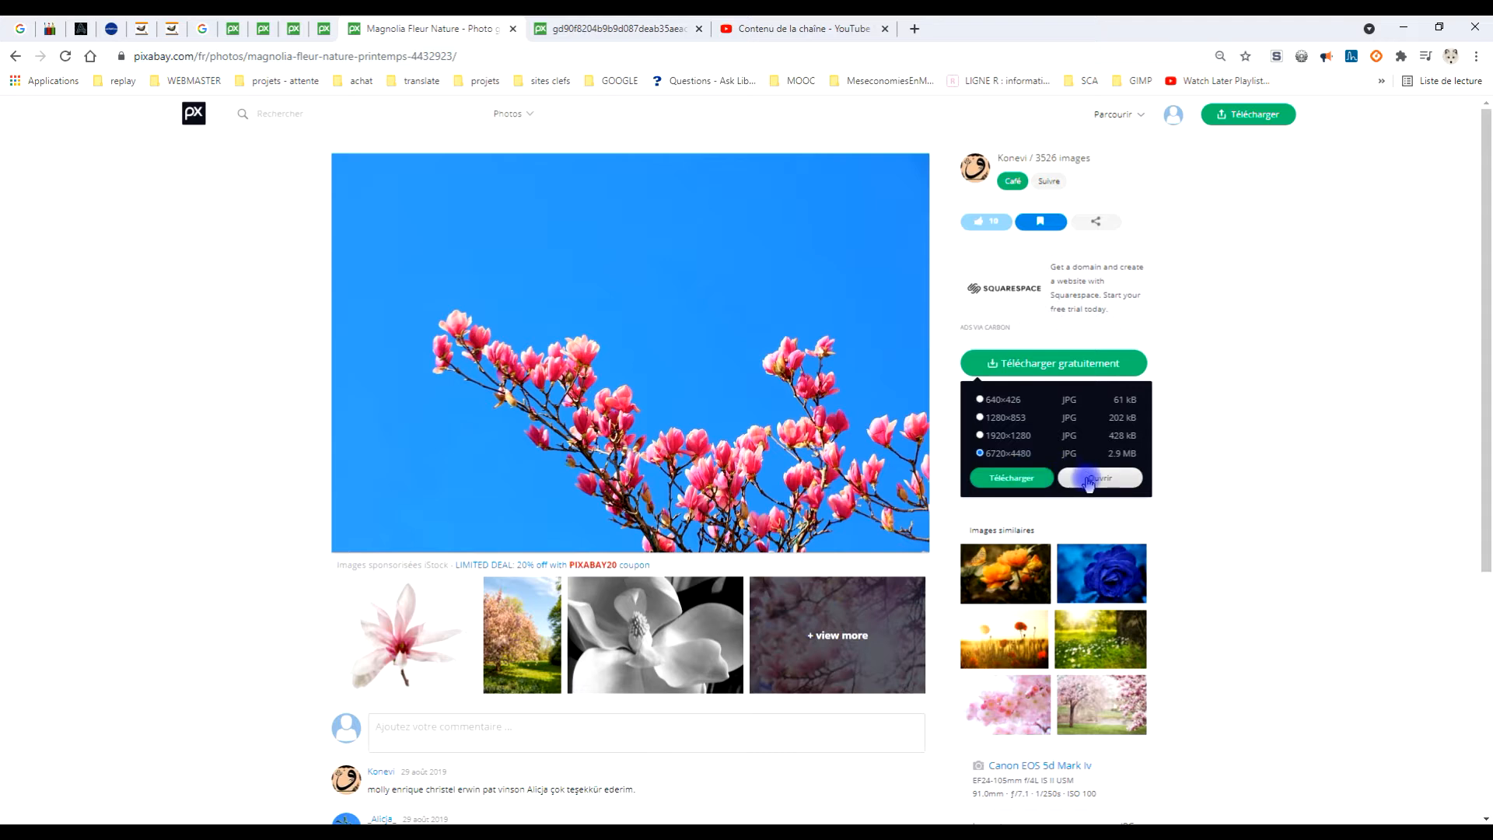
Open the 6720×4480 version of the magnolia photo at full view and copy the image
{"action": "left_click", "coordinate": [1107, 480]}
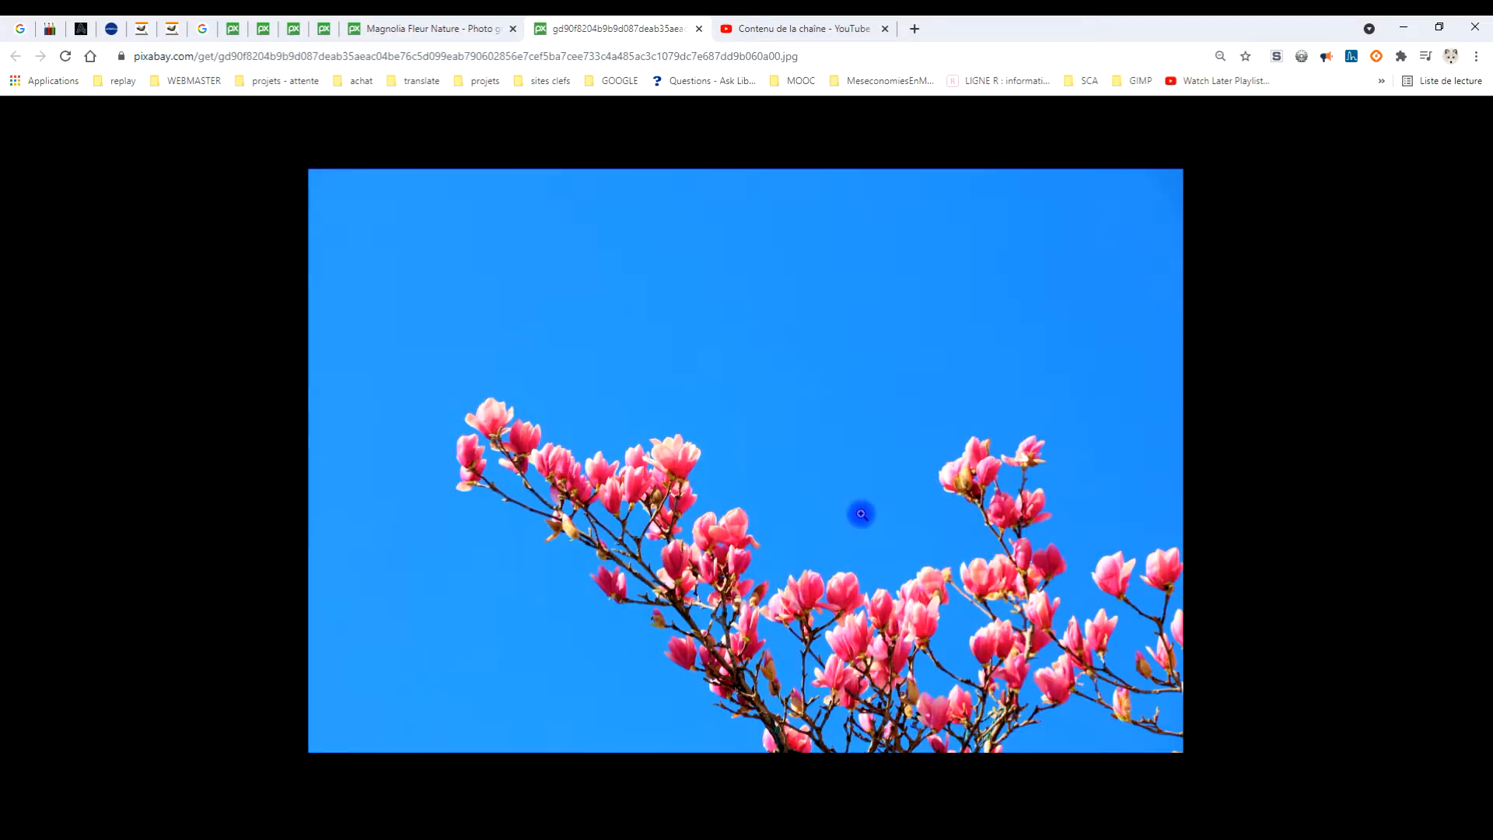
{"action": "right_click", "coordinate": [746, 333]}
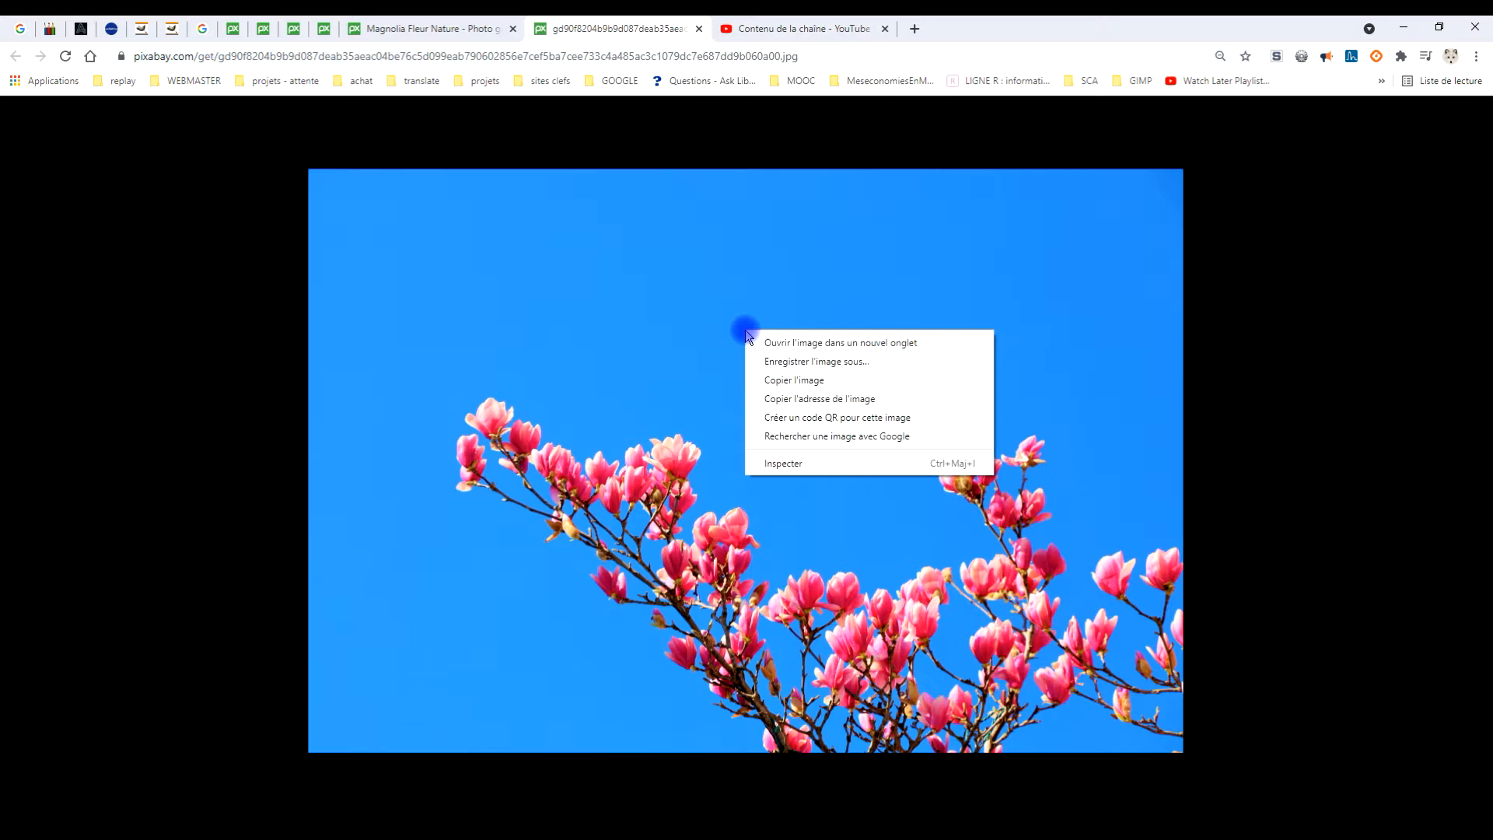
{"action": "left_click", "coordinate": [789, 382]}
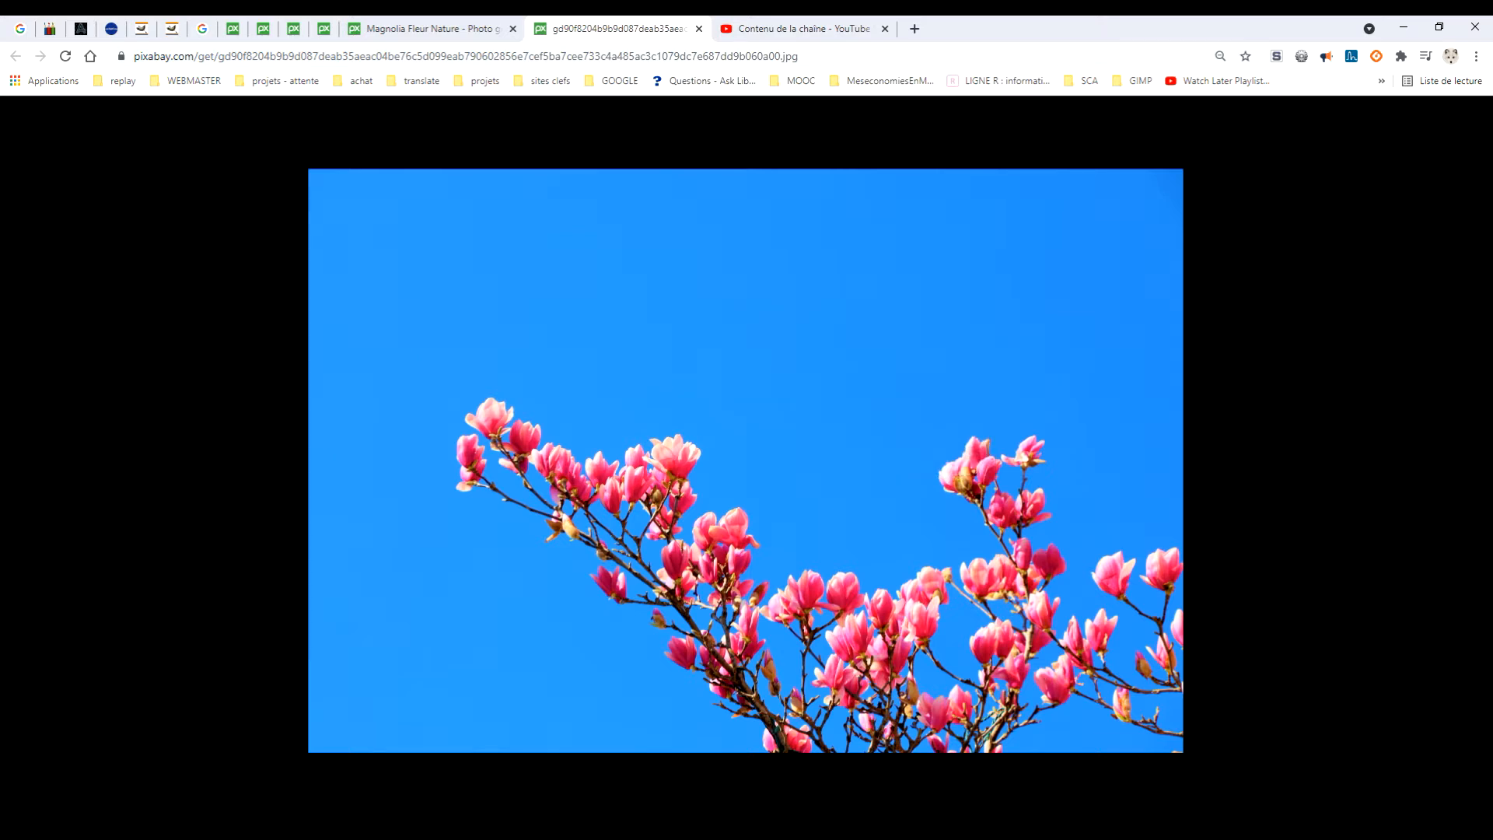
Switch to GIMP and paste the copied magnolia photo as a new image
{"action": "left_click", "coordinate": [248, 833]}
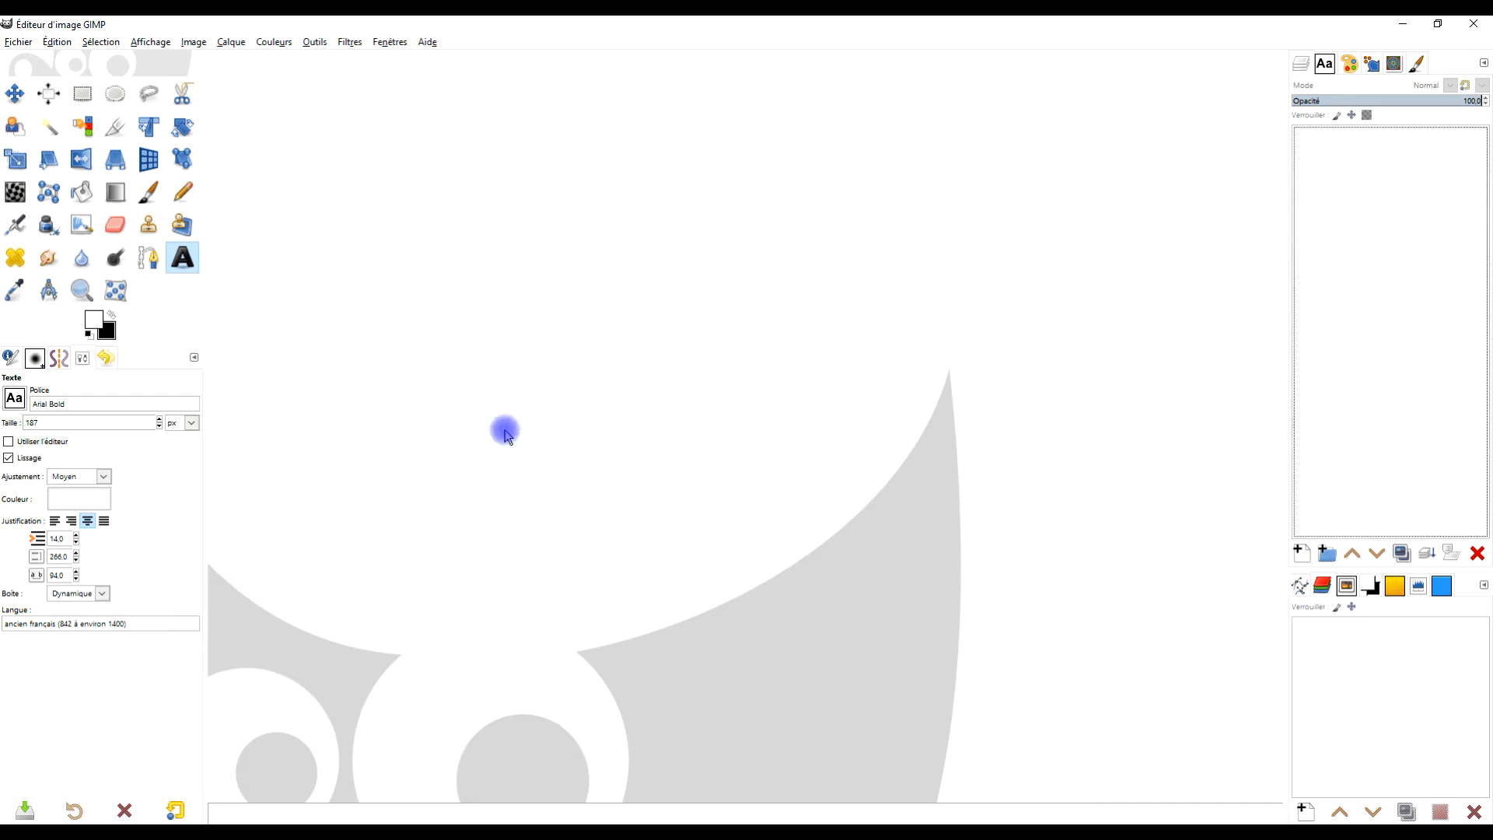
{"action": "left_click", "coordinate": [55, 44]}
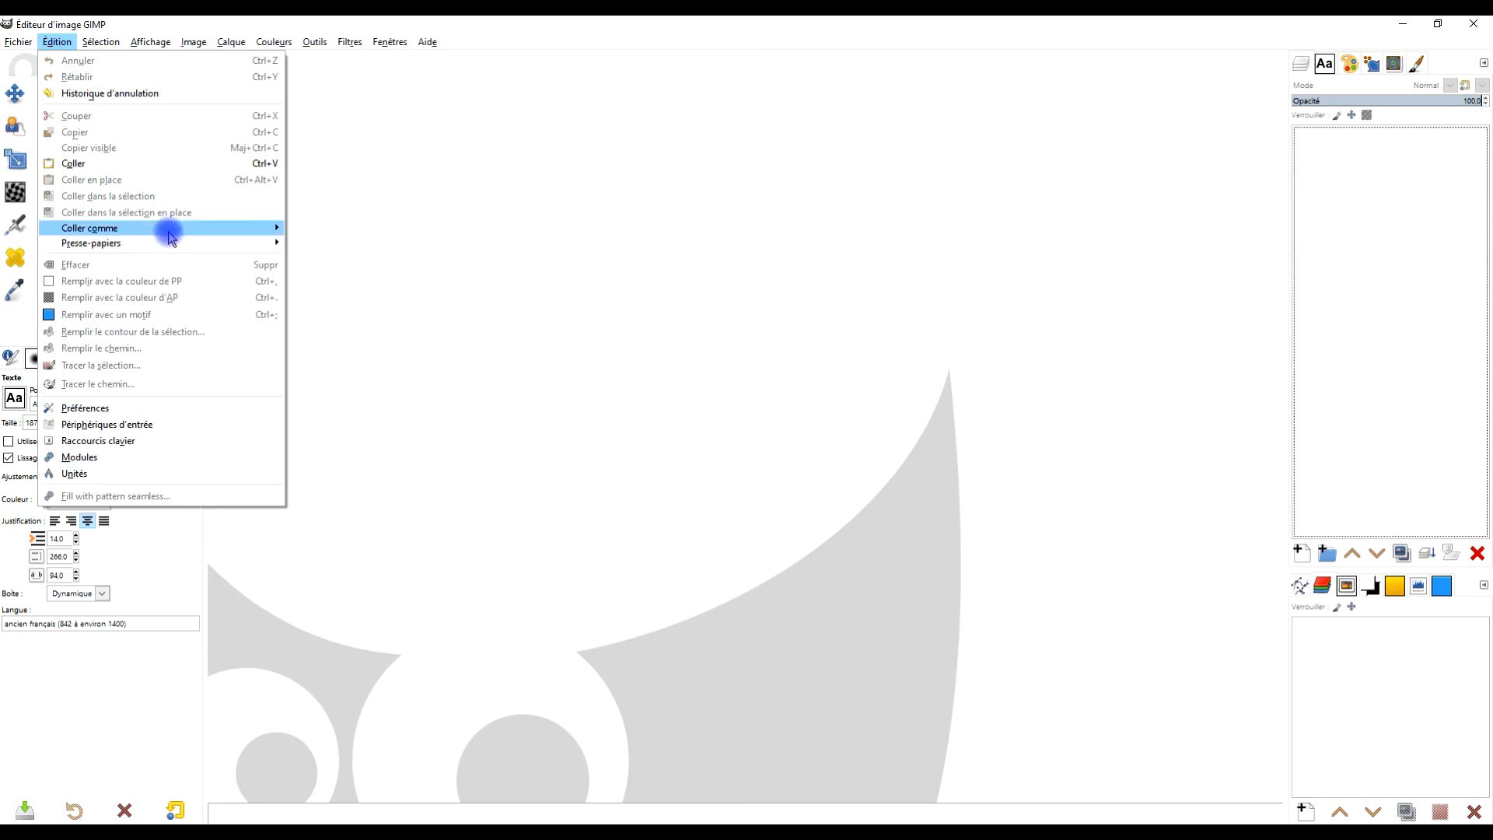
{"action": "mouse_move", "coordinate": [166, 227]}
{"action": "left_click", "coordinate": [347, 259]}
{"action": "left_click_drag", "start_coordinate": [930, 391], "coordinate": [833, 364]}
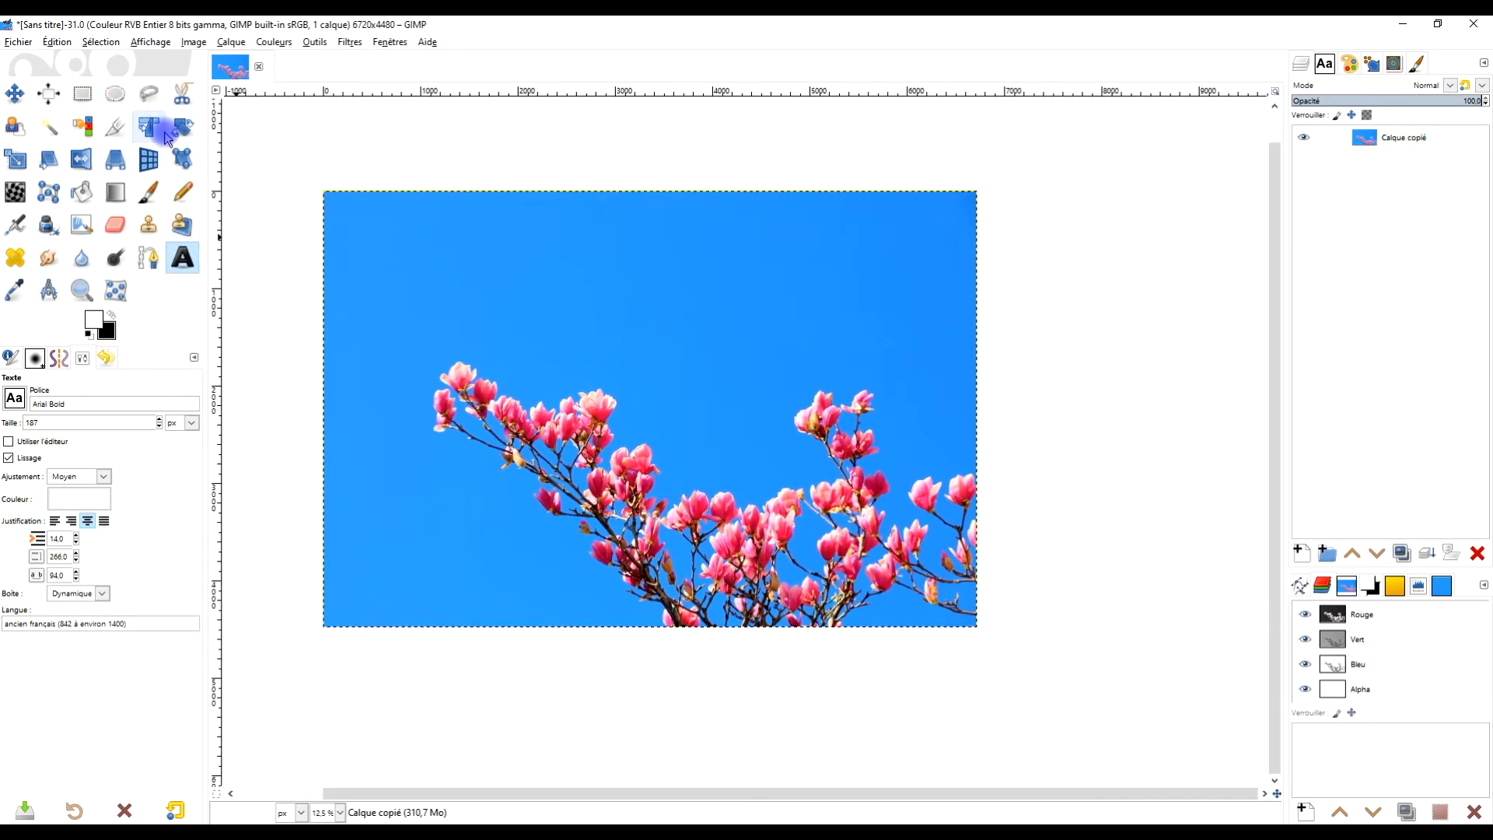
Crop the photo to its lower-right blossoms, an area of about 3232 × 2568 px starting near 3488, 1912
{"action": "left_click", "coordinate": [117, 130]}
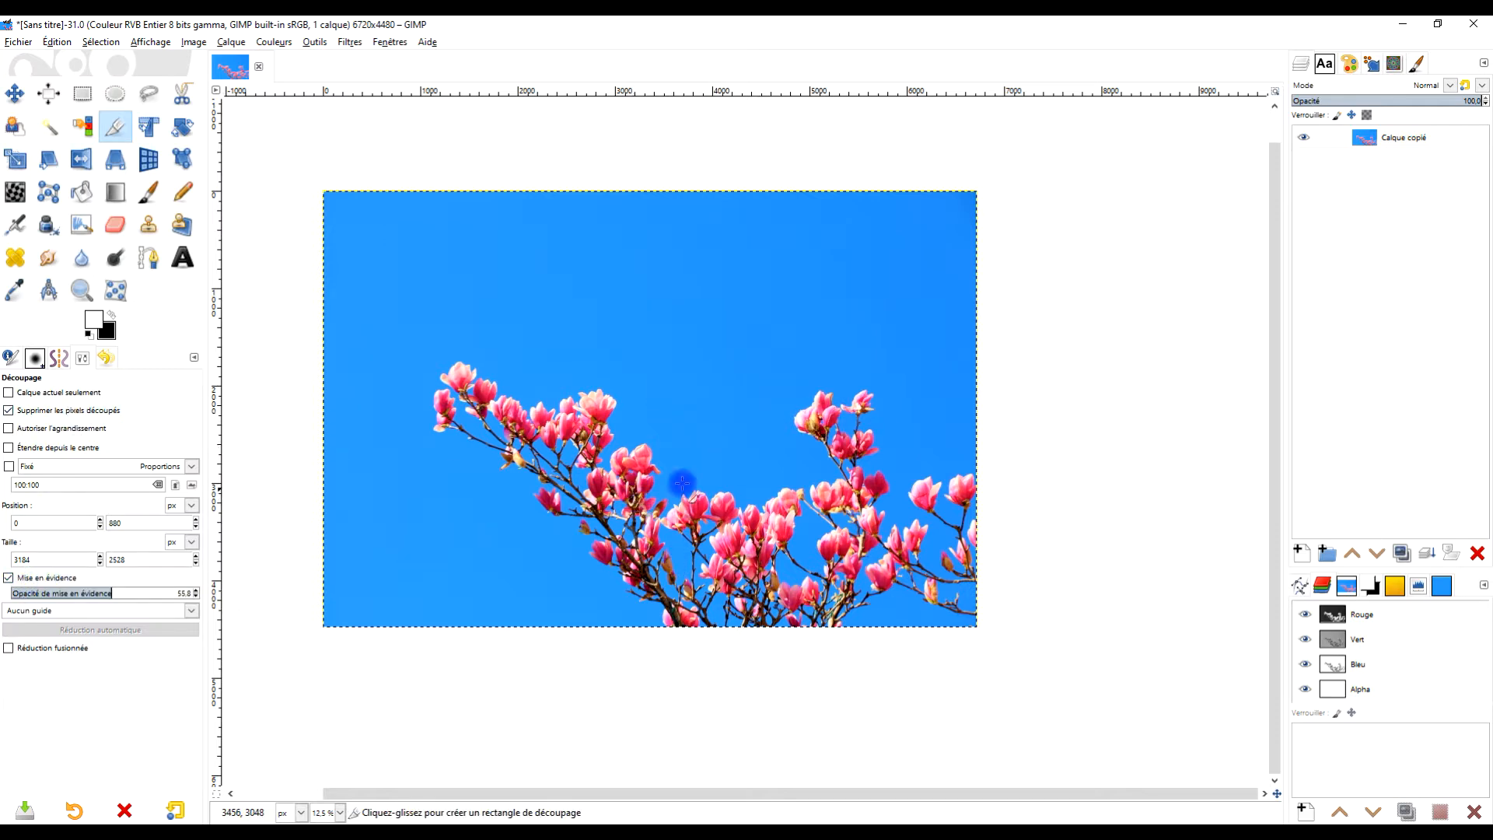
{"action": "left_click_drag", "start_coordinate": [672, 361], "coordinate": [1130, 754]}
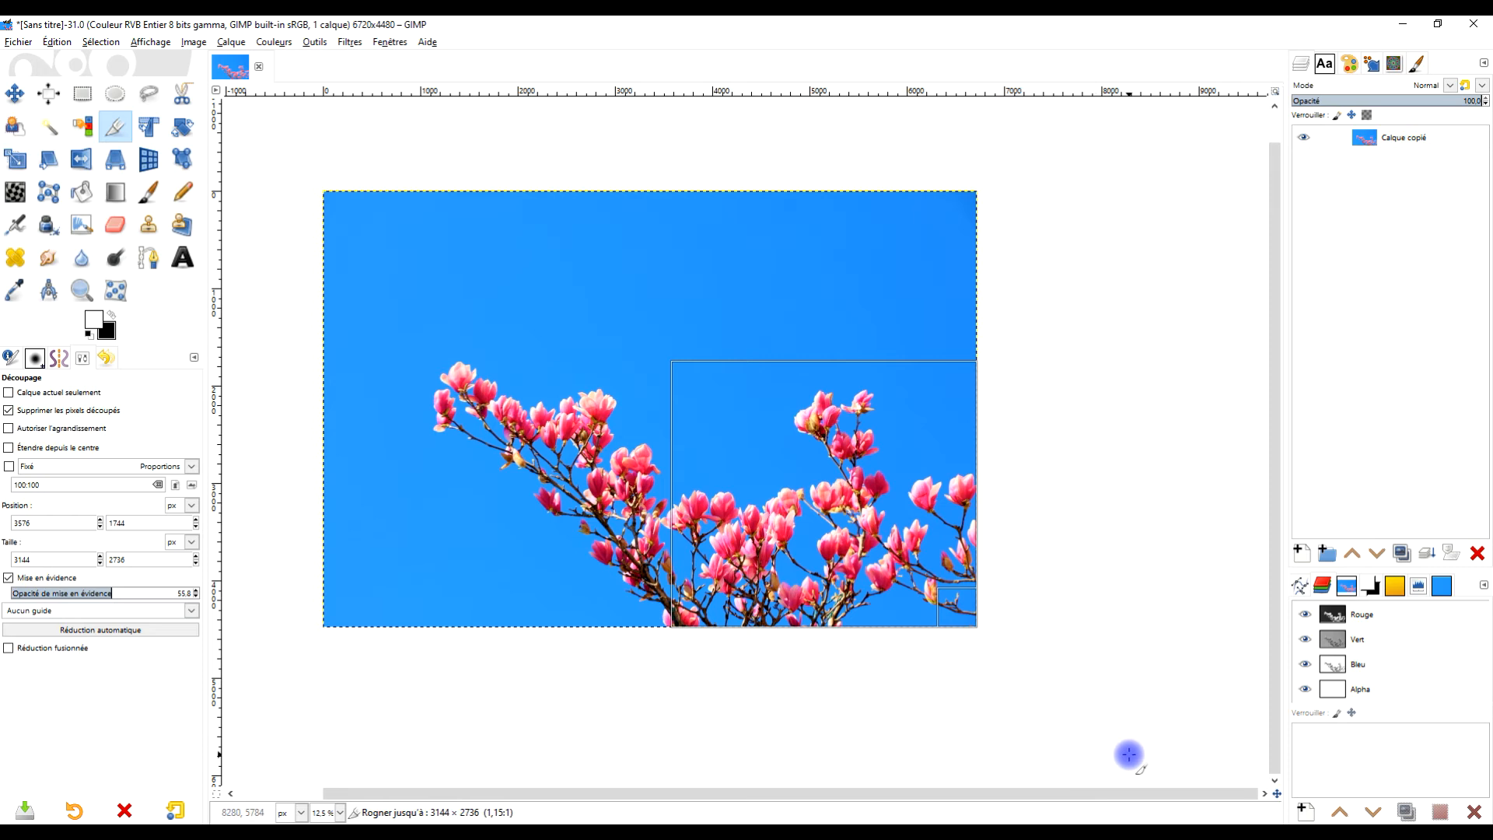
{"action": "mouse_move", "coordinate": [695, 389]}
{"action": "left_mouse_down"}
{"action": "mouse_move", "coordinate": [684, 427]}
{"action": "mouse_move", "coordinate": [691, 406]}
{"action": "left_mouse_up"}
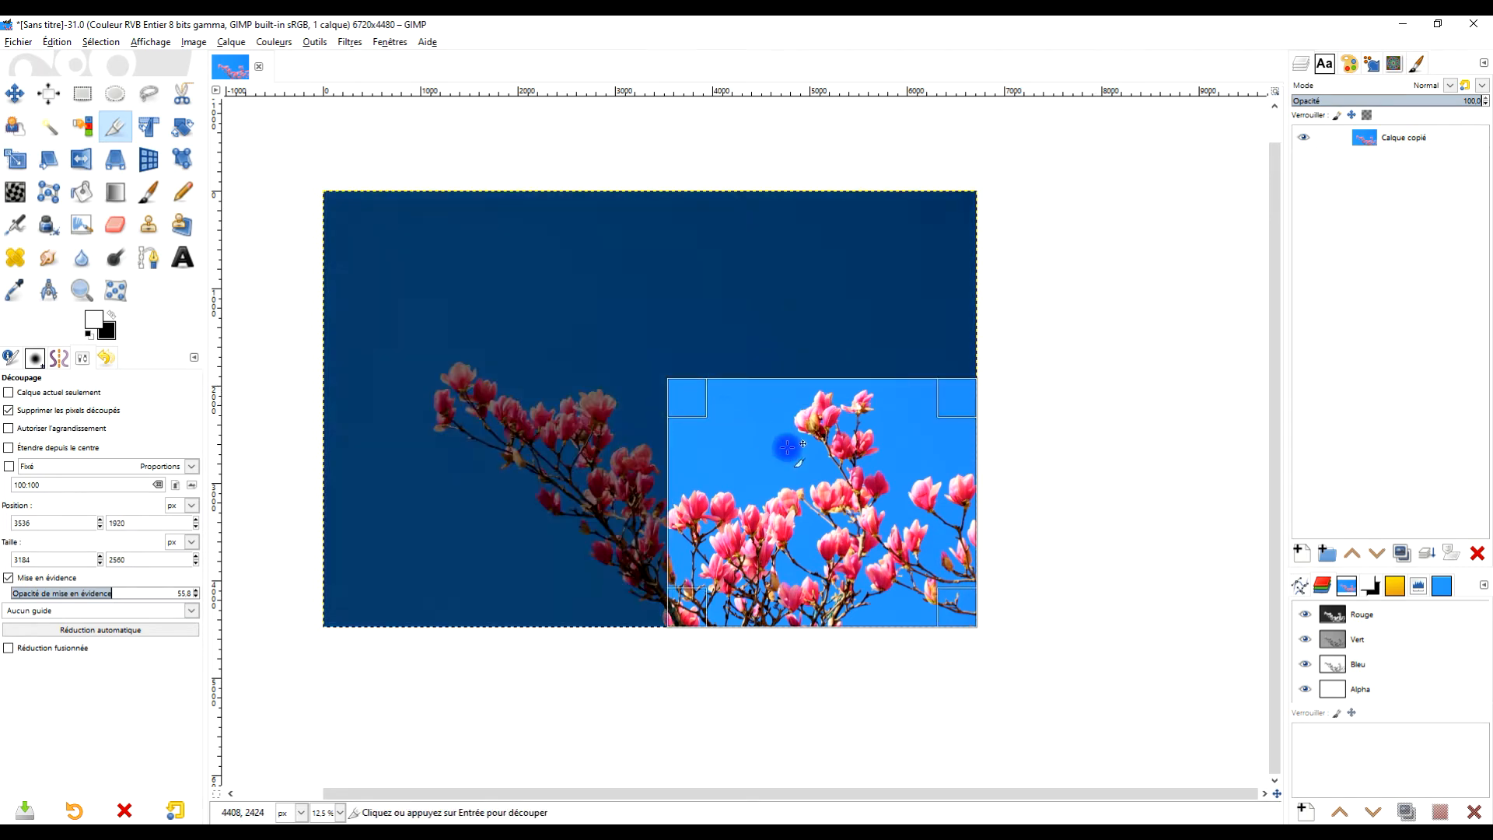
{"action": "left_click_drag", "start_coordinate": [836, 387], "coordinate": [839, 388]}
{"action": "left_click_drag", "start_coordinate": [678, 527], "coordinate": [673, 527]}
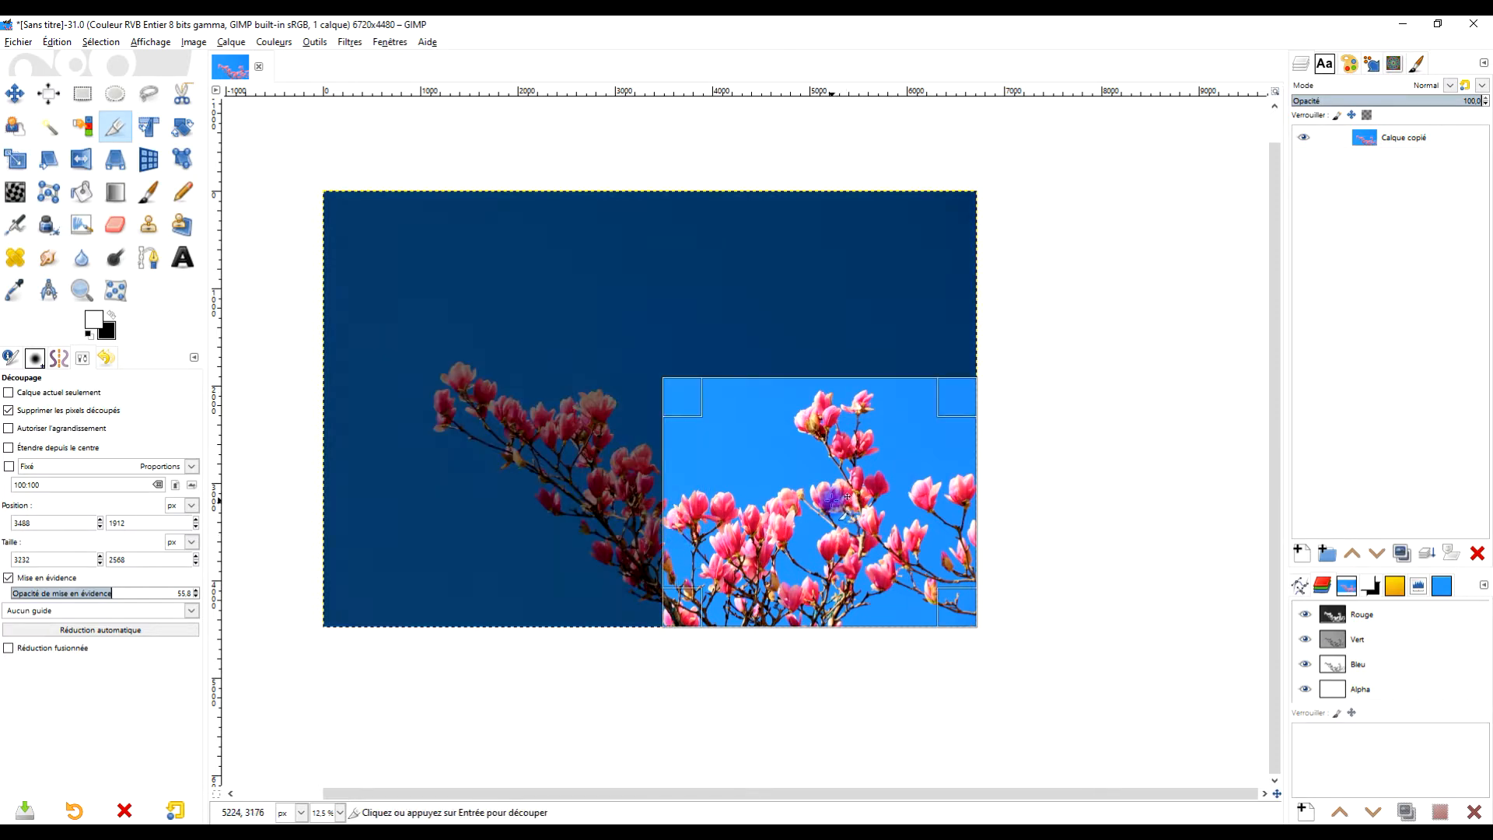
{"action": "left_click", "coordinate": [845, 496]}
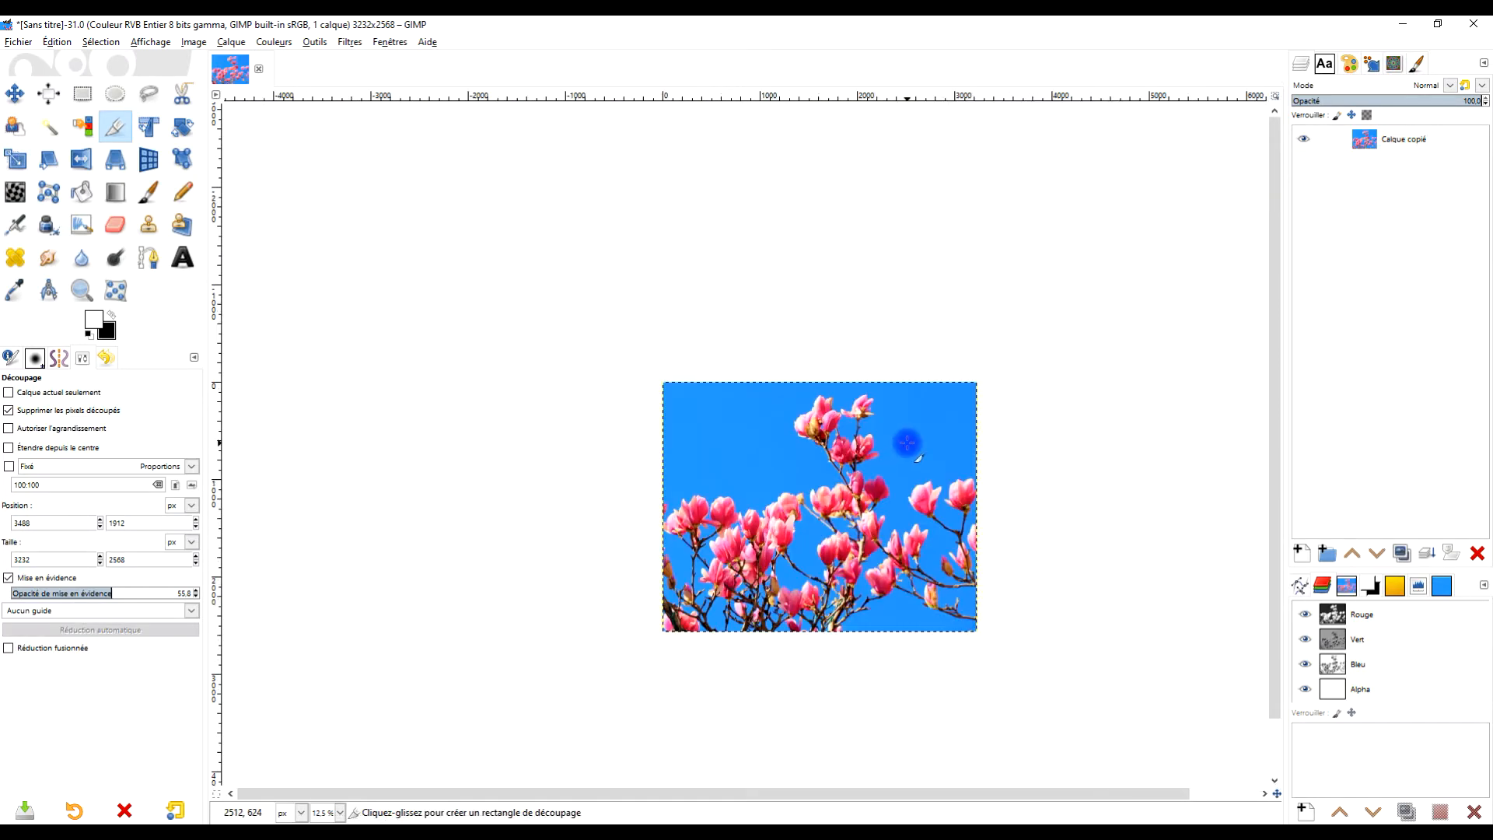
Rename the photo layer ORIGINAL and lock its position and size
{"action": "scroll", "coordinate": [722, 473], "scroll_direction": "up", "scroll_amount": 2, "text": "ctrl"}
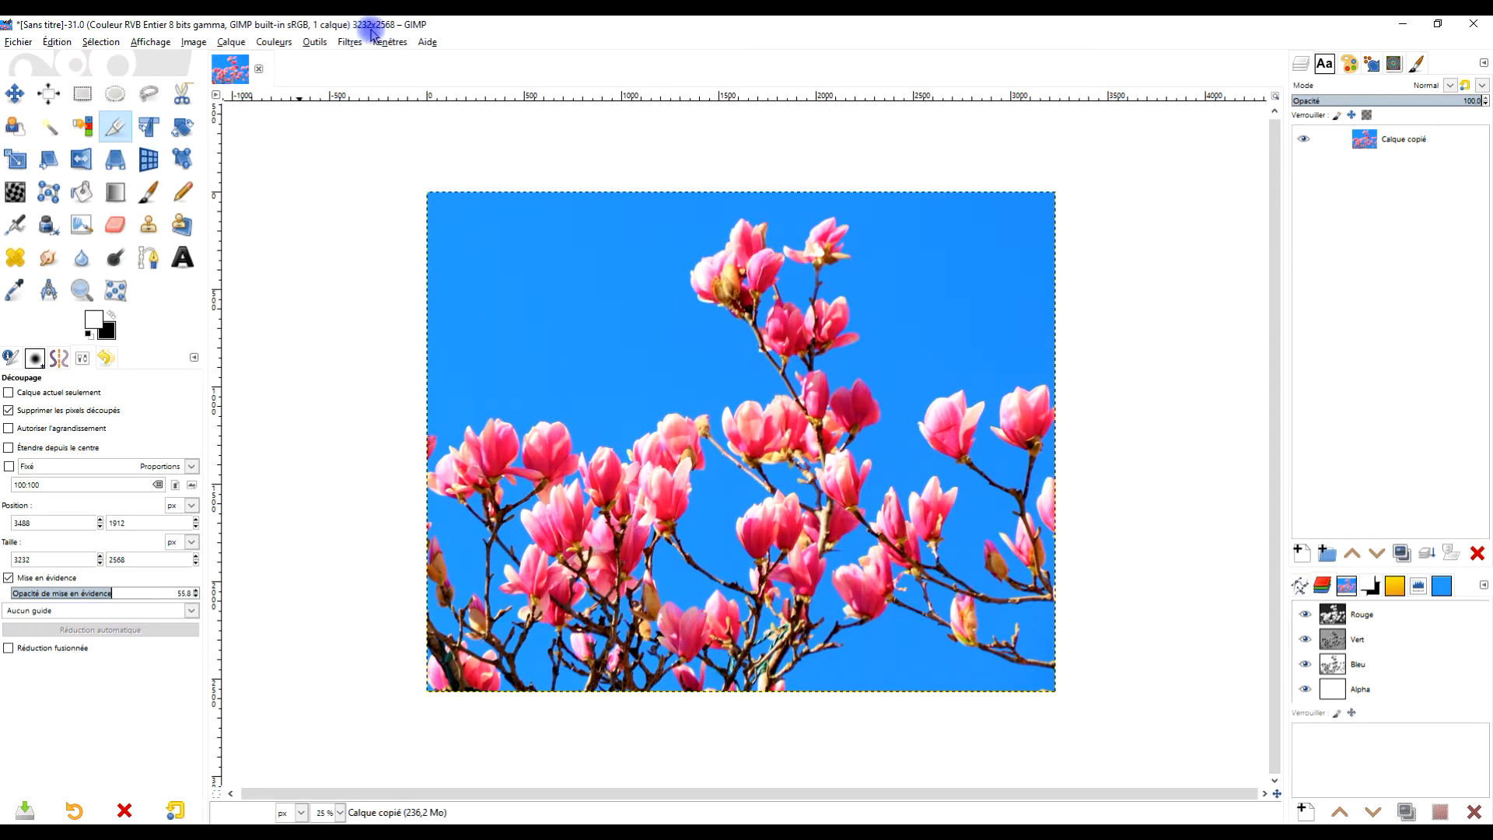
{"action": "left_click_drag", "start_coordinate": [672, 375], "coordinate": [646, 389]}
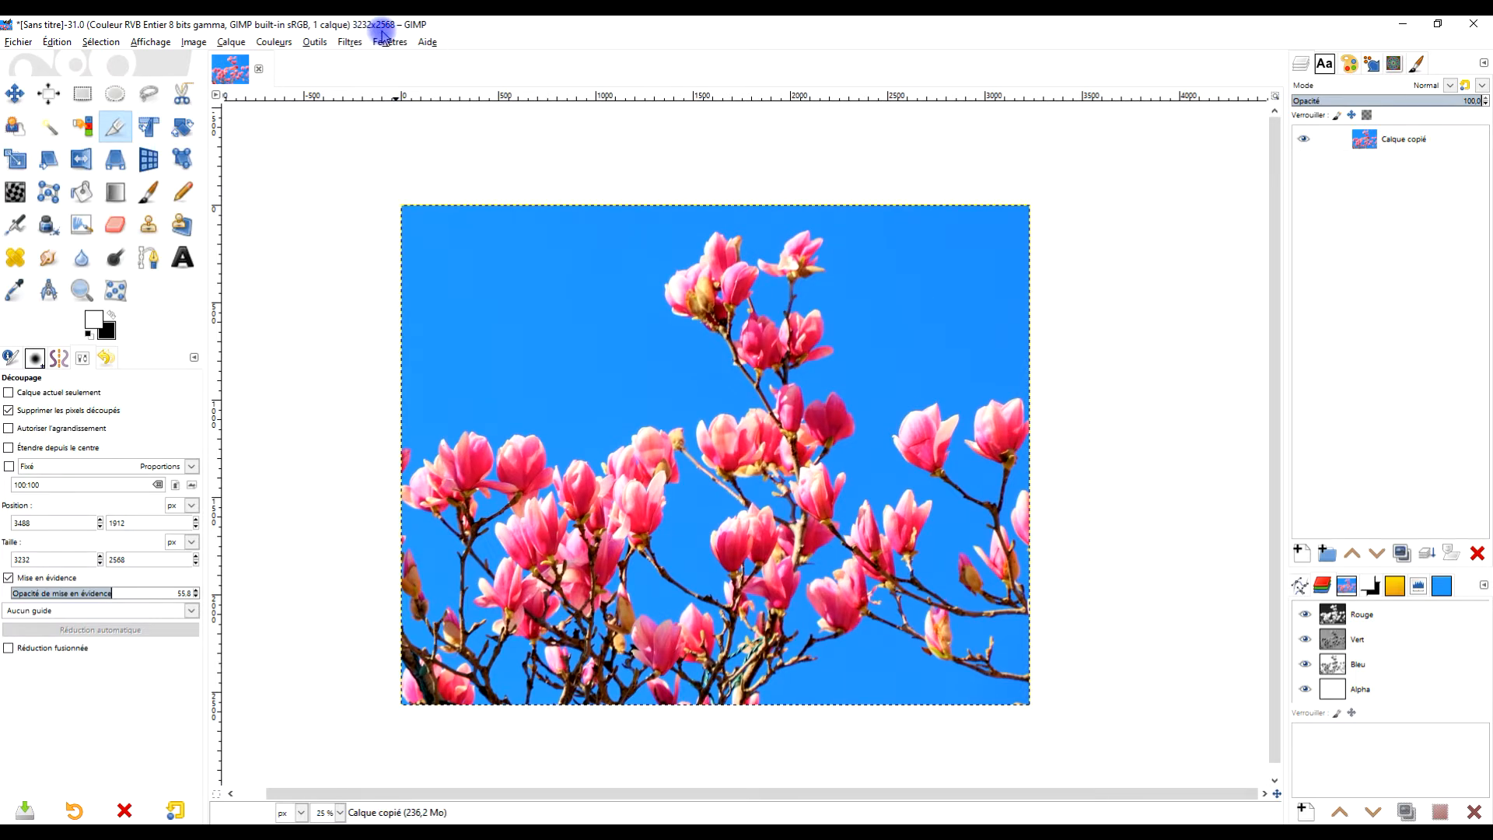
{"action": "double_click", "coordinate": [1402, 137]}
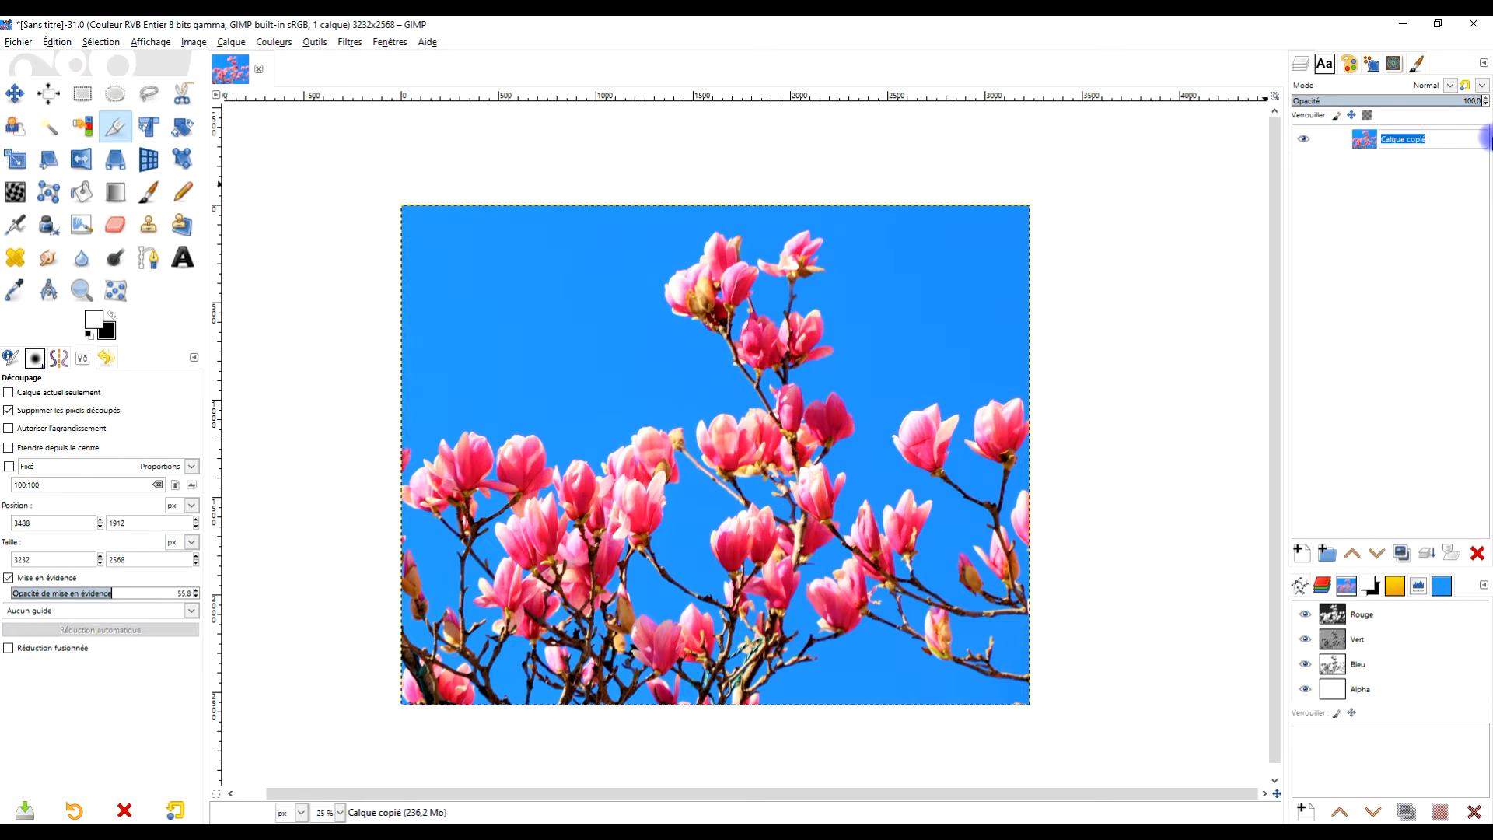
{"action": "key", "text": "Caps_Lock"}
{"action": "type", "text": "ORIGINA"}
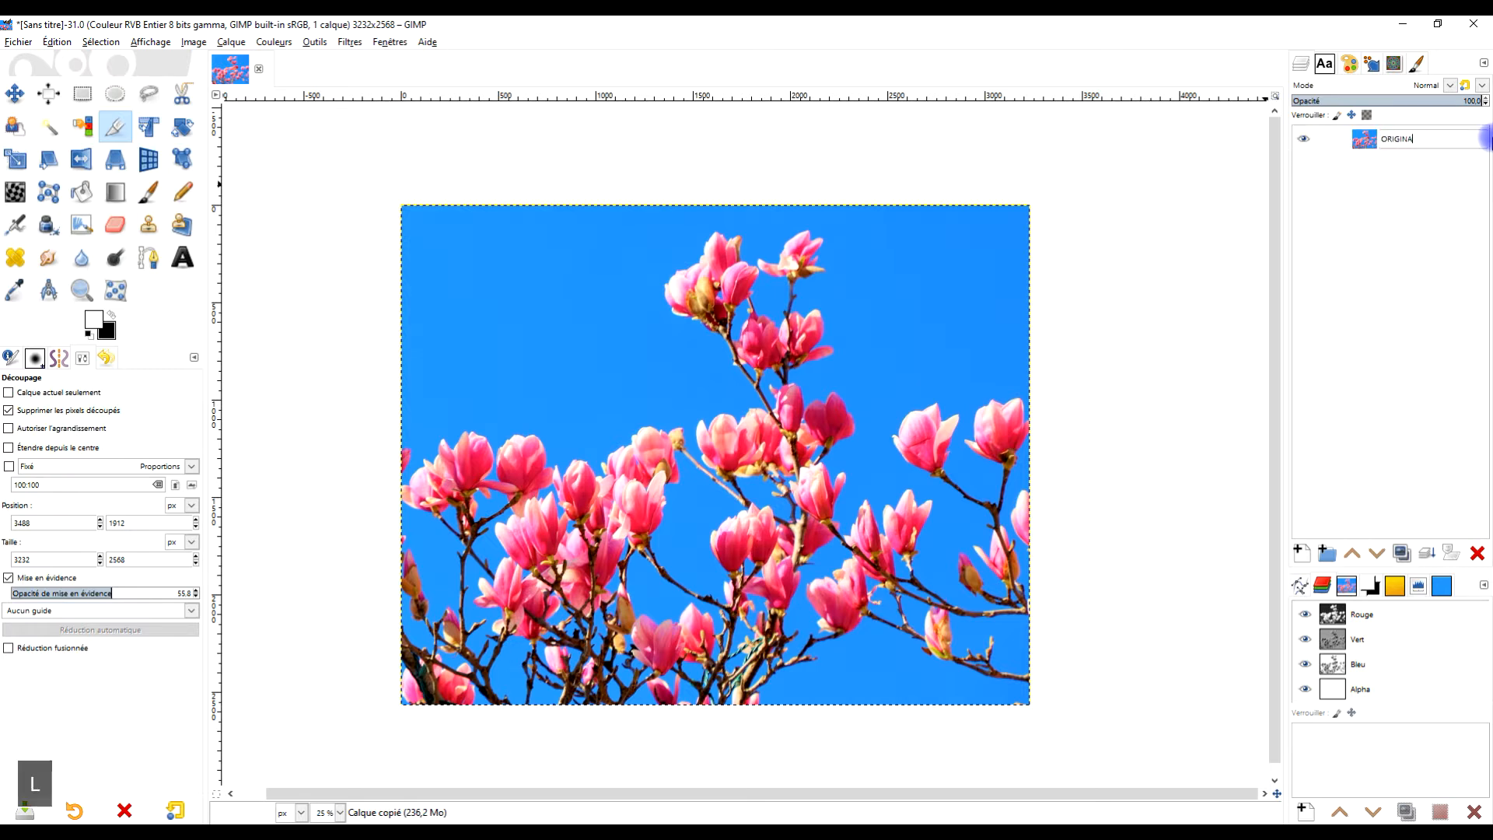
{"action": "type", "text": "L"}
{"action": "key", "text": "Return"}
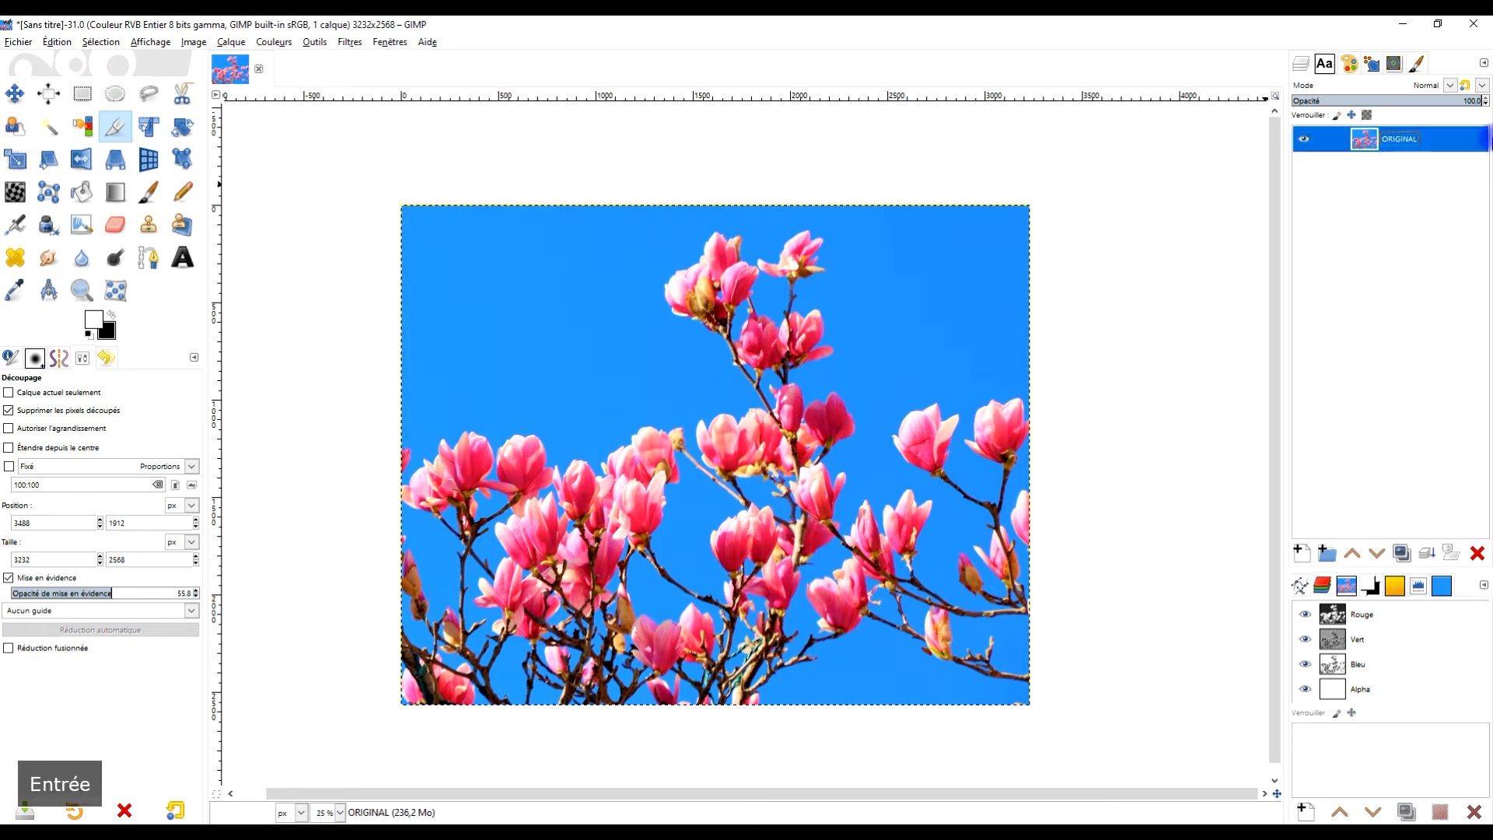
{"action": "left_click", "coordinate": [1351, 115]}
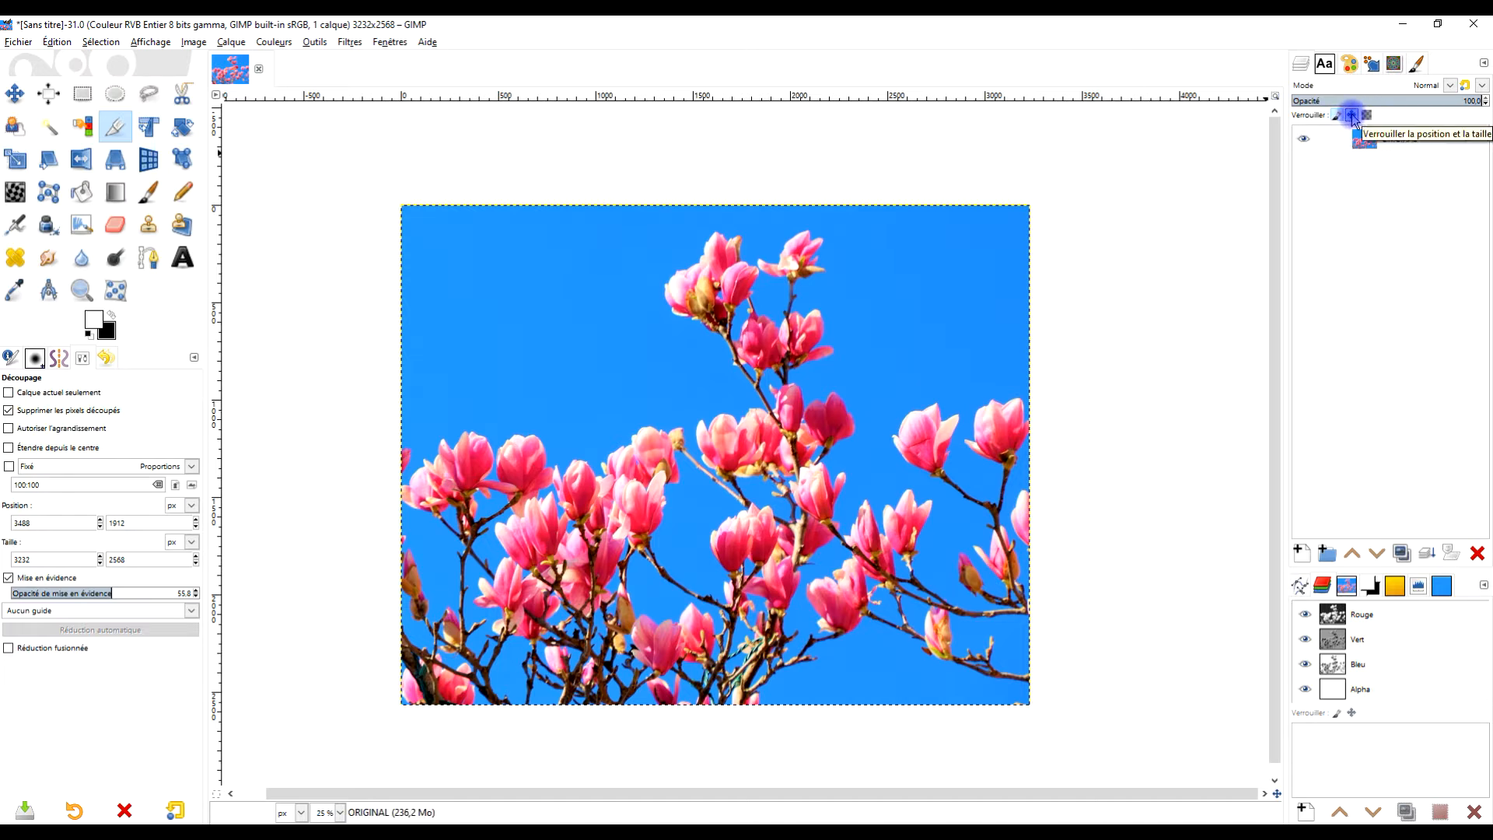
Activate the Text tool, reset the default colours and swap them for a white foreground
{"action": "left_click_drag", "start_coordinate": [640, 342], "coordinate": [621, 326]}
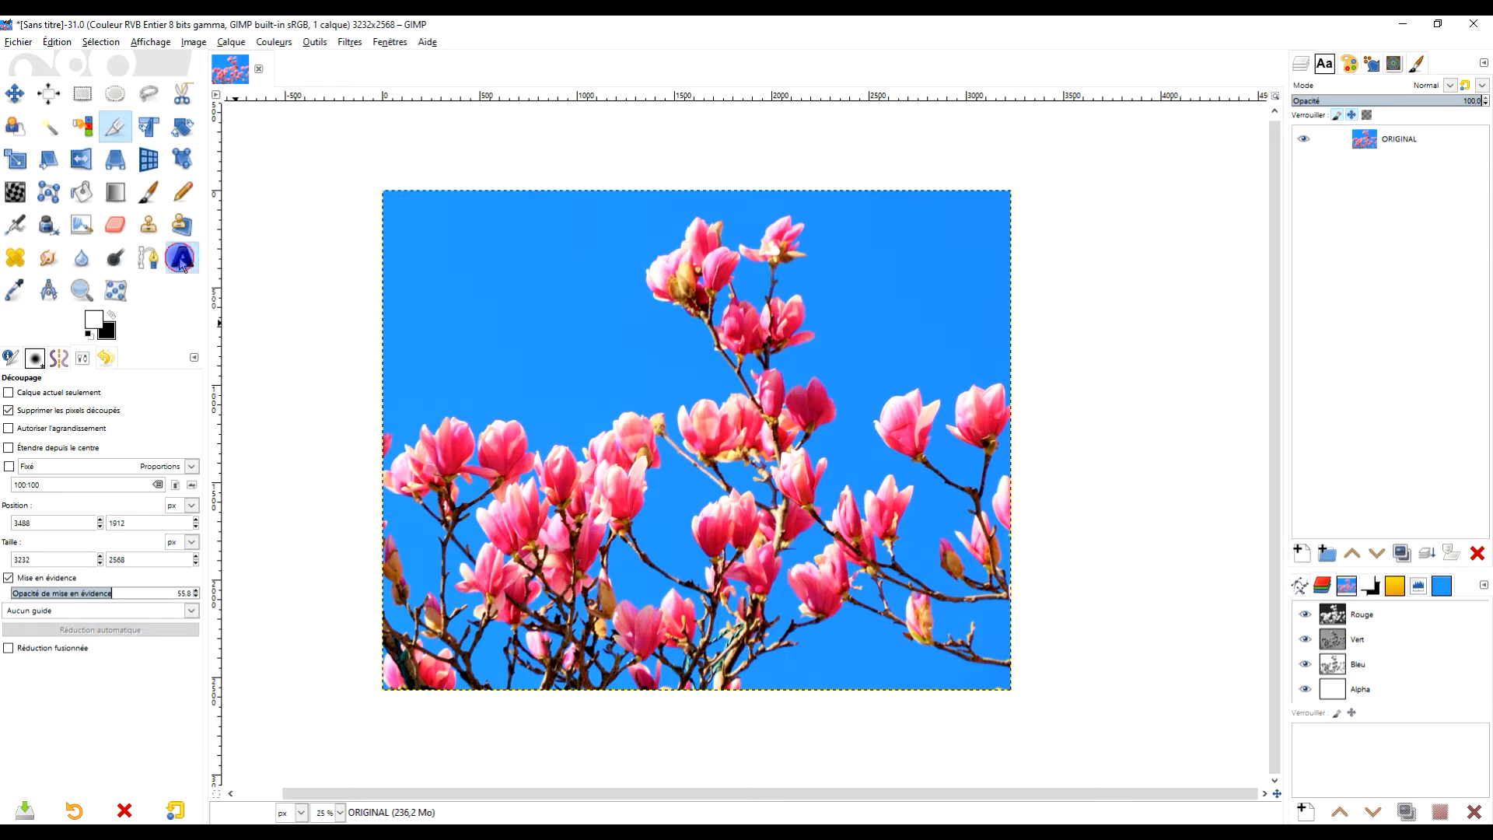
{"action": "left_click", "coordinate": [181, 260]}
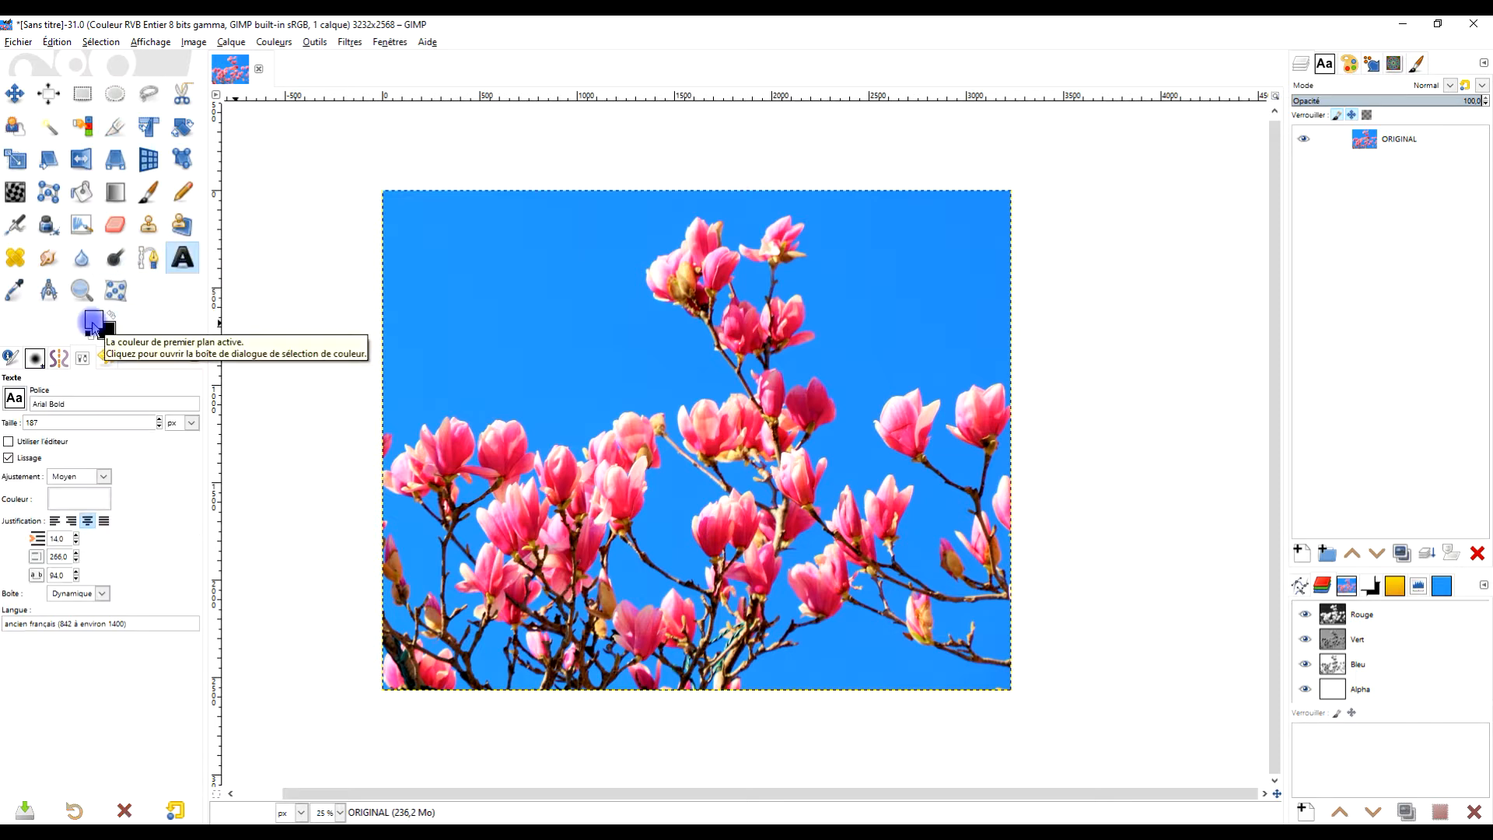
{"action": "left_click", "coordinate": [92, 323]}
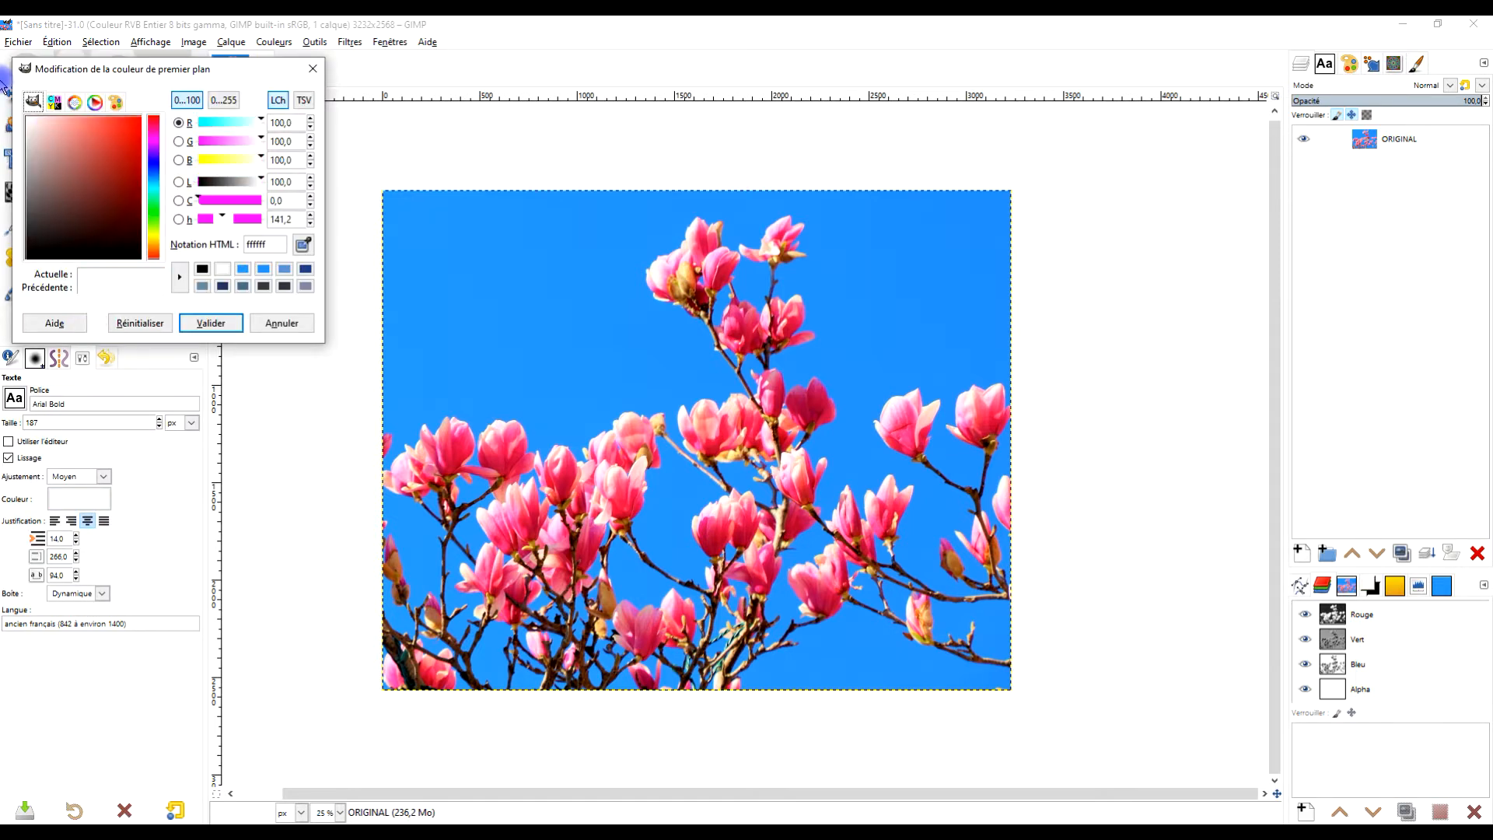
{"action": "left_click", "coordinate": [211, 322]}
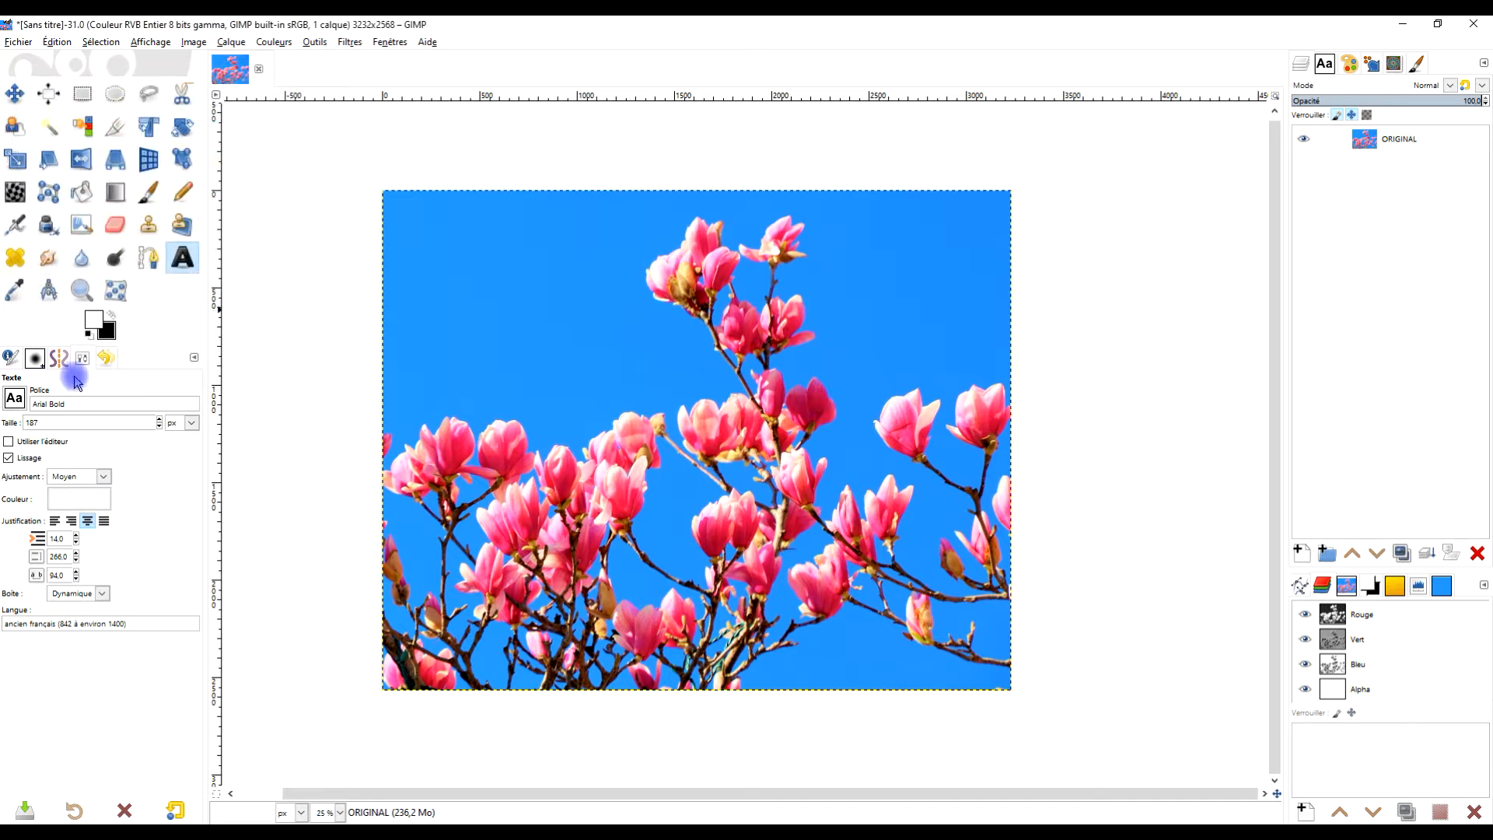
{"action": "left_click", "coordinate": [89, 335]}
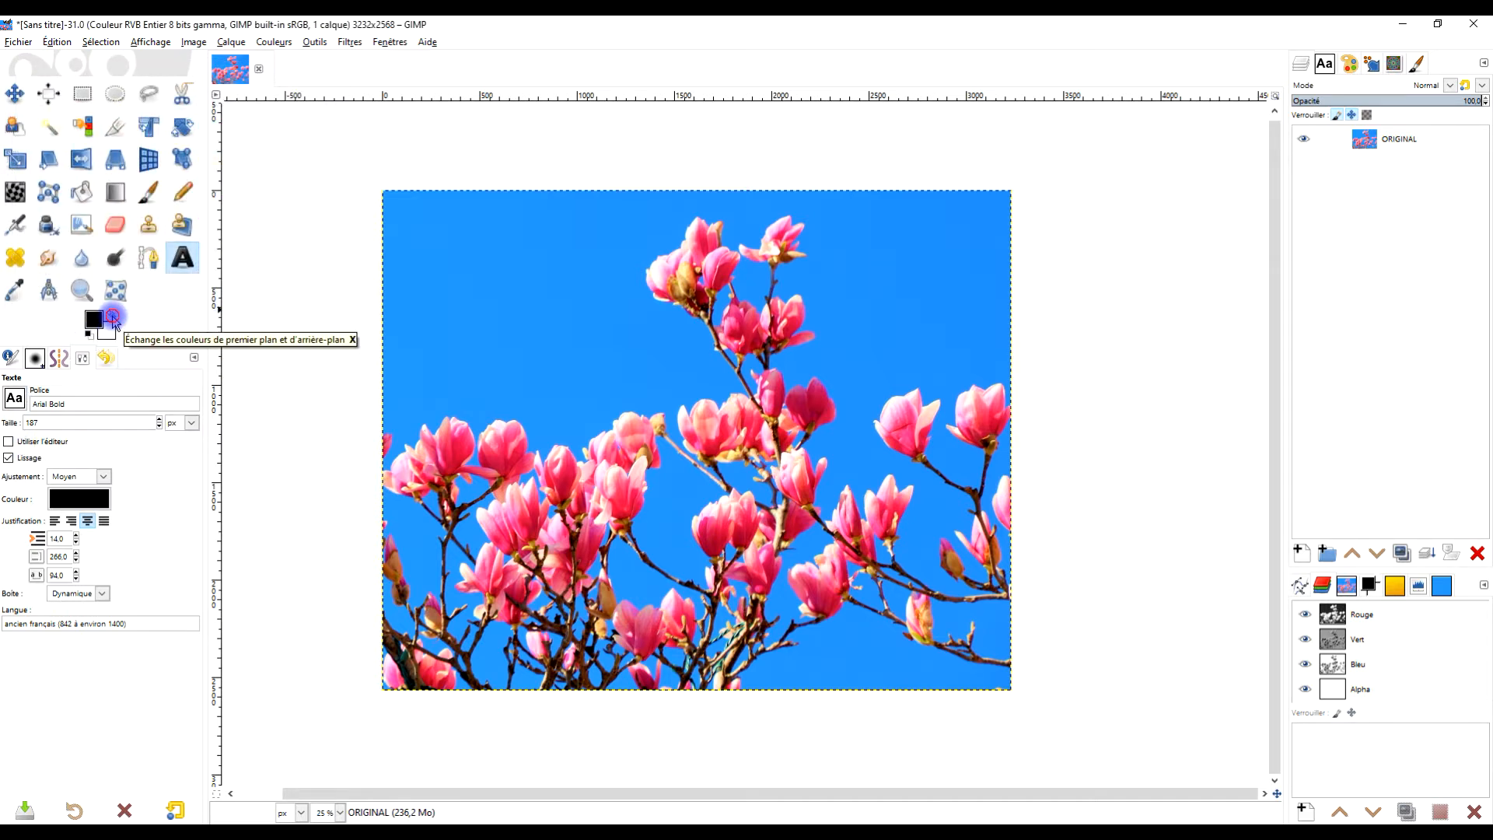
{"action": "left_click", "coordinate": [112, 315]}
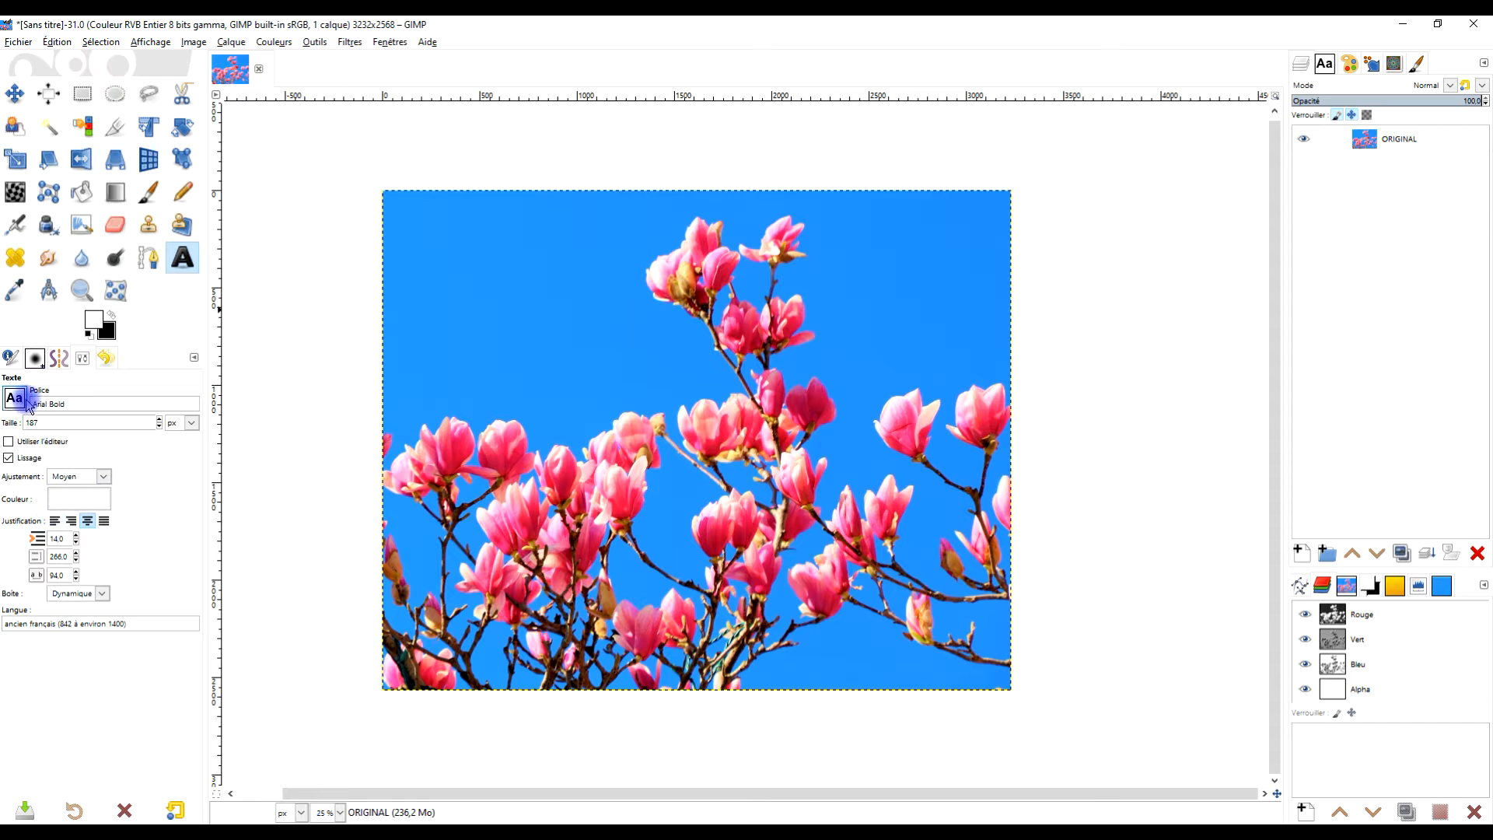
{"action": "left_click", "coordinate": [52, 405]}
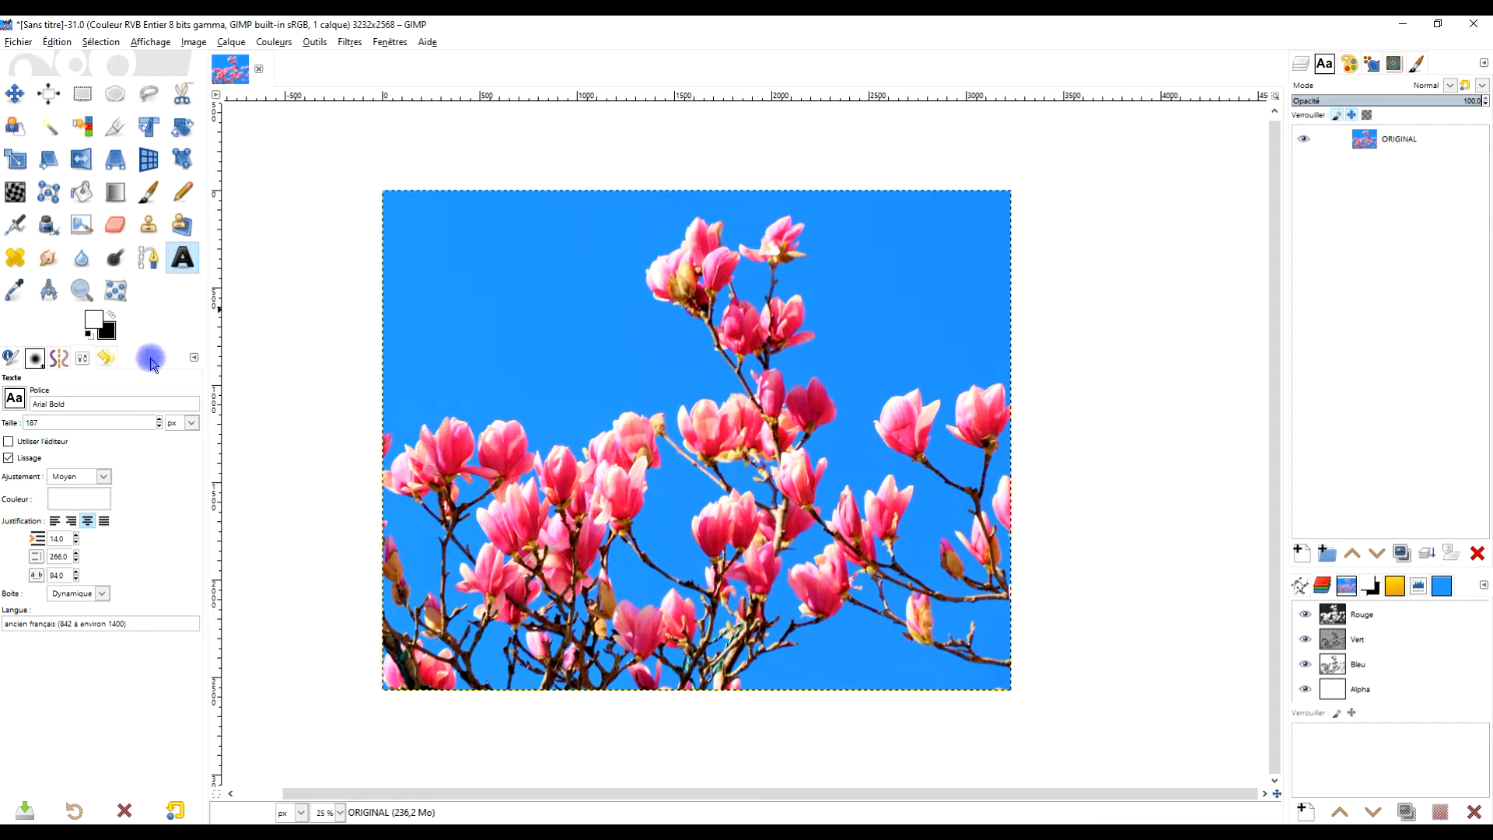
Add the text PRINTEMPS in capitals, starting in the blue sky near the photo's left edge
{"action": "left_click", "coordinate": [411, 331]}
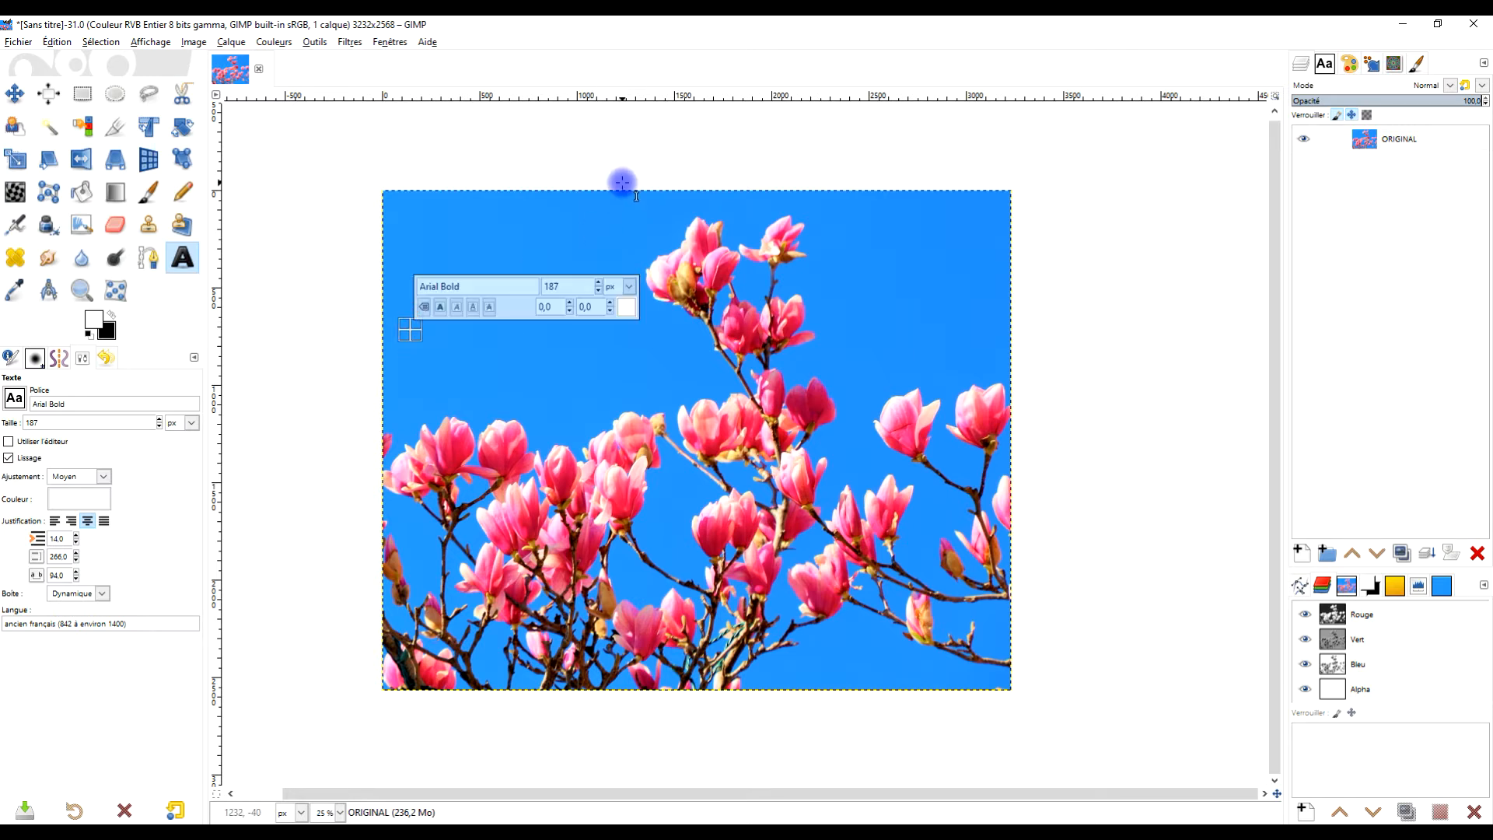
{"action": "key", "text": "Caps_Lock"}
{"action": "type", "text": "printemps"}
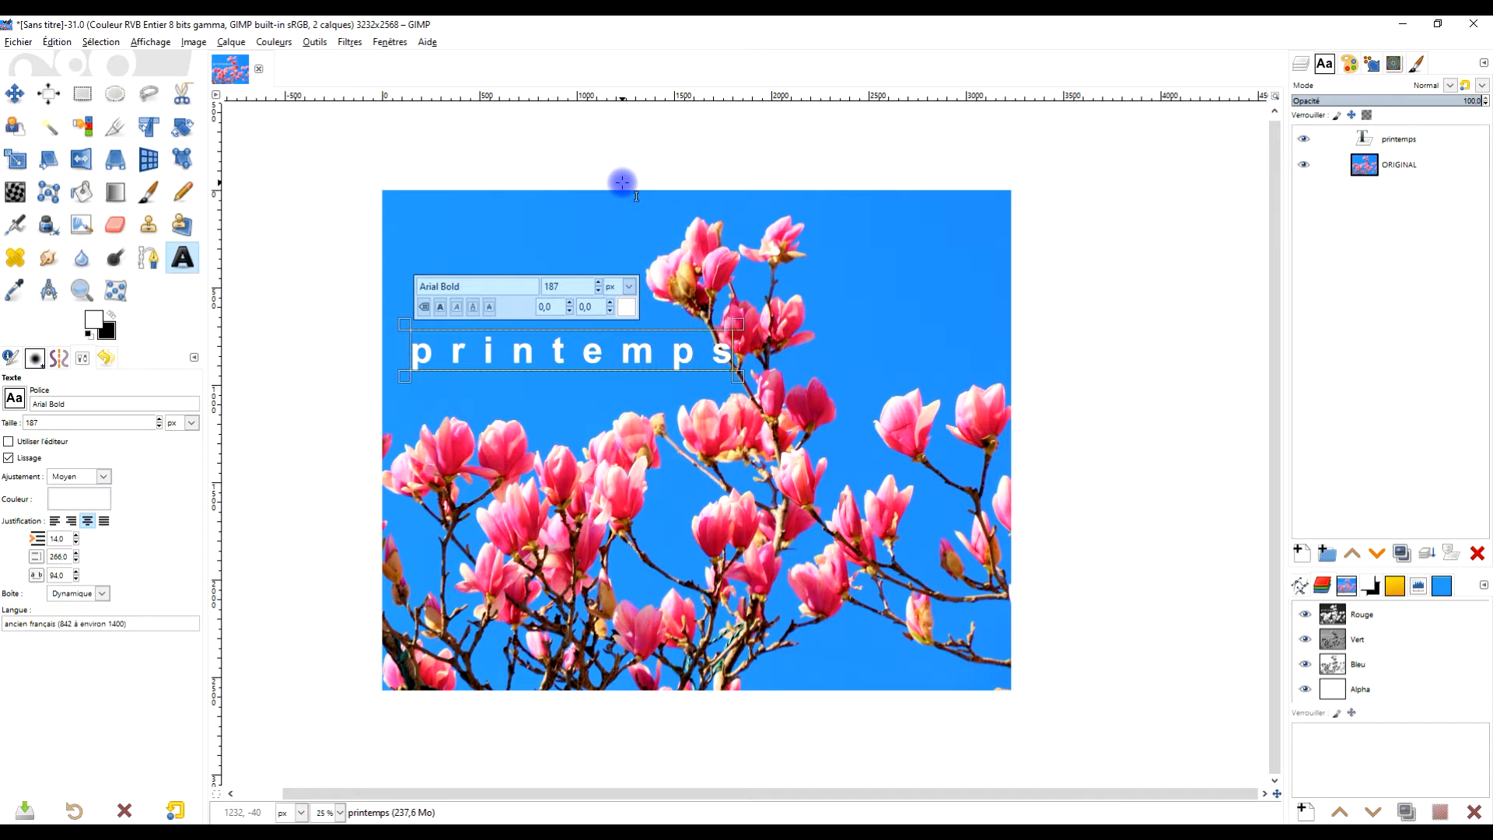
{"action": "key", "text": "ctrl+a"}
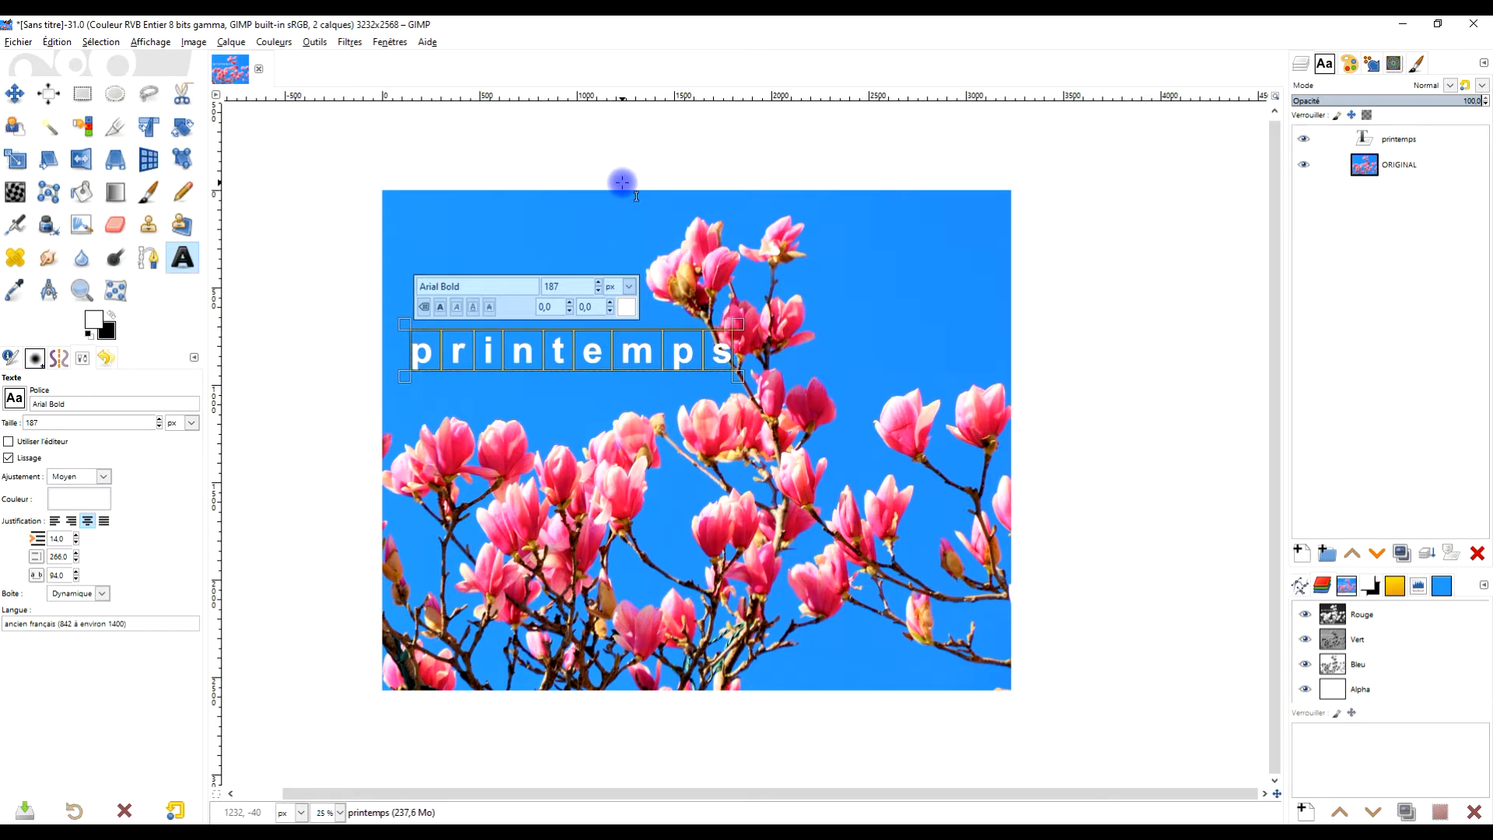
{"action": "key", "text": "Caps_Lock"}
{"action": "type", "text": "P"}
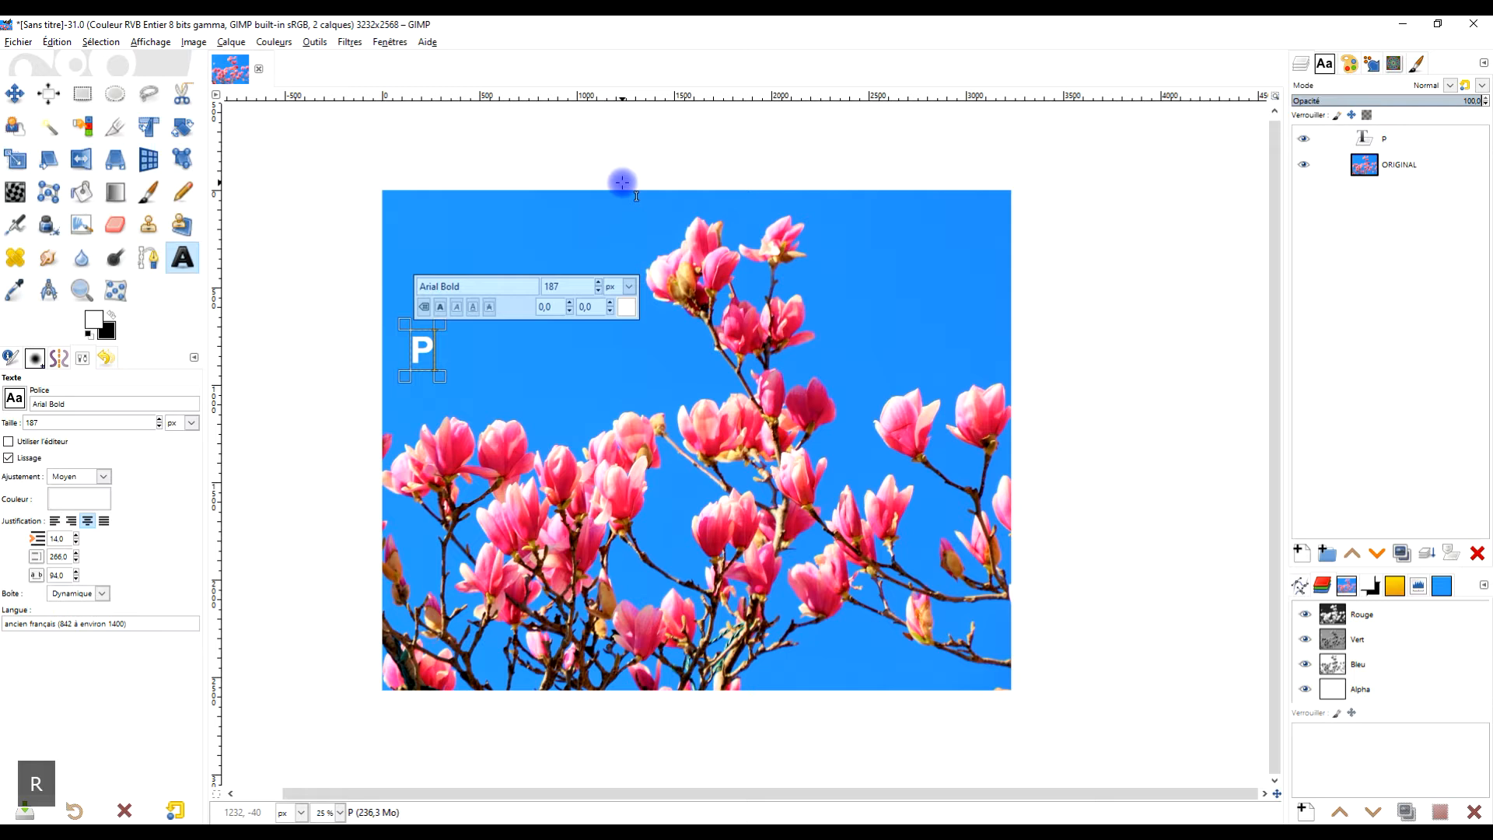
{"action": "type", "text": "RINTEMPS"}
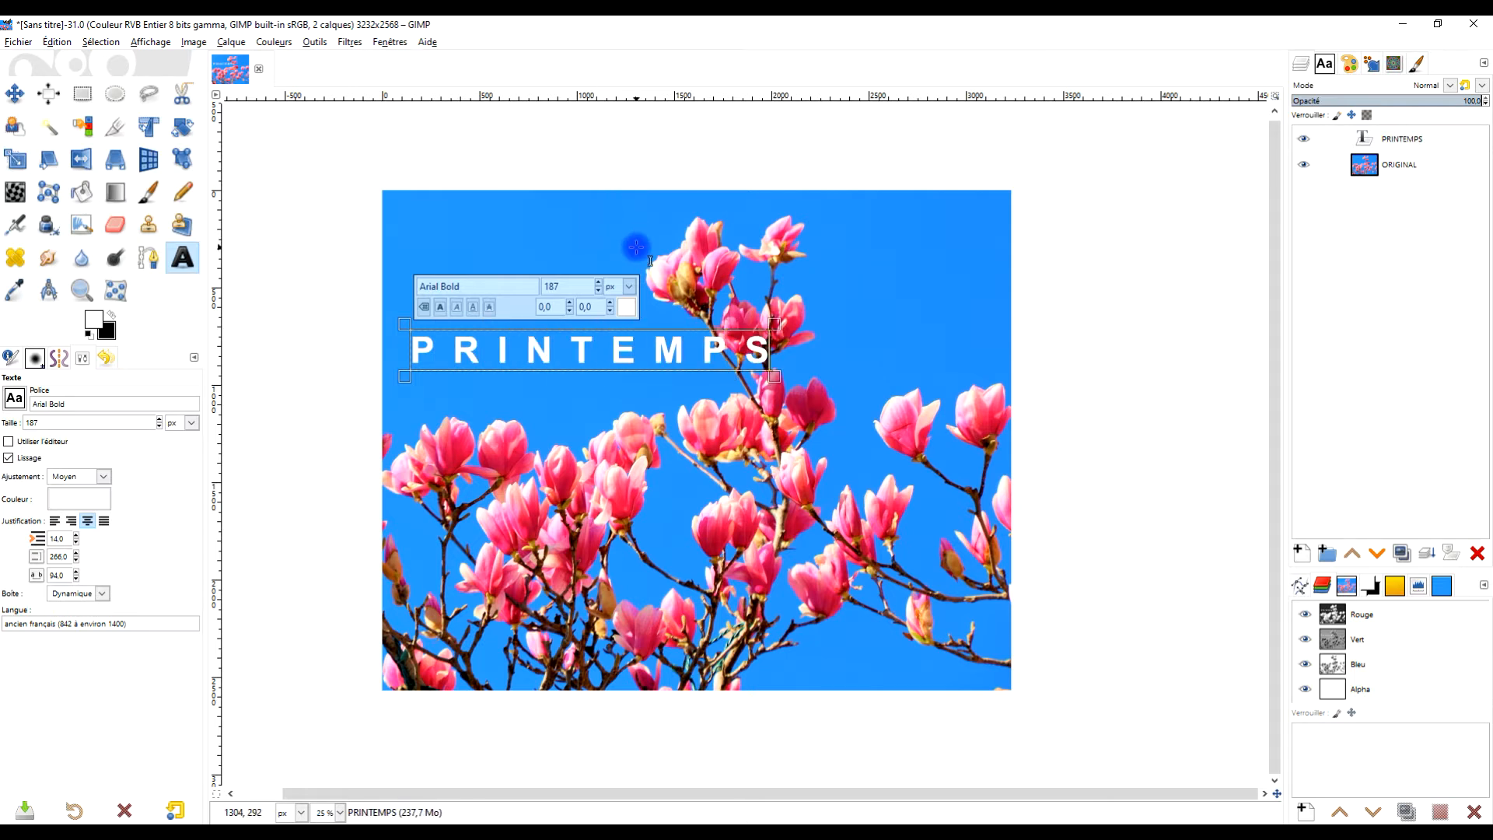
Increase the font size of the whole word PRINTEMPS to 369 px
{"action": "key", "text": "ctrl+a"}
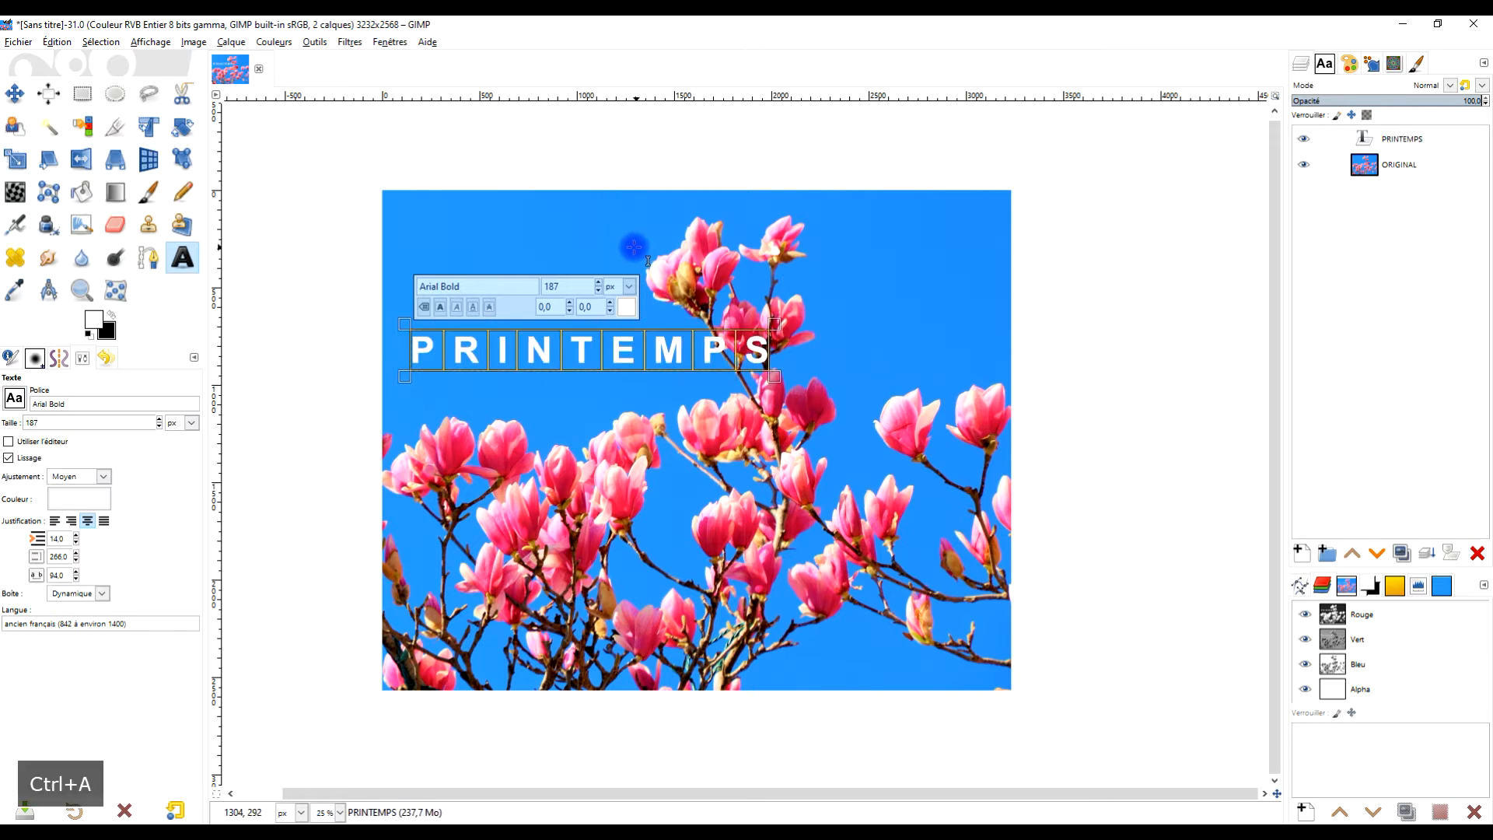
{"action": "left_click", "coordinate": [598, 283]}
{"action": "left_click_drag", "start_coordinate": [598, 285], "coordinate": [598, 286]}
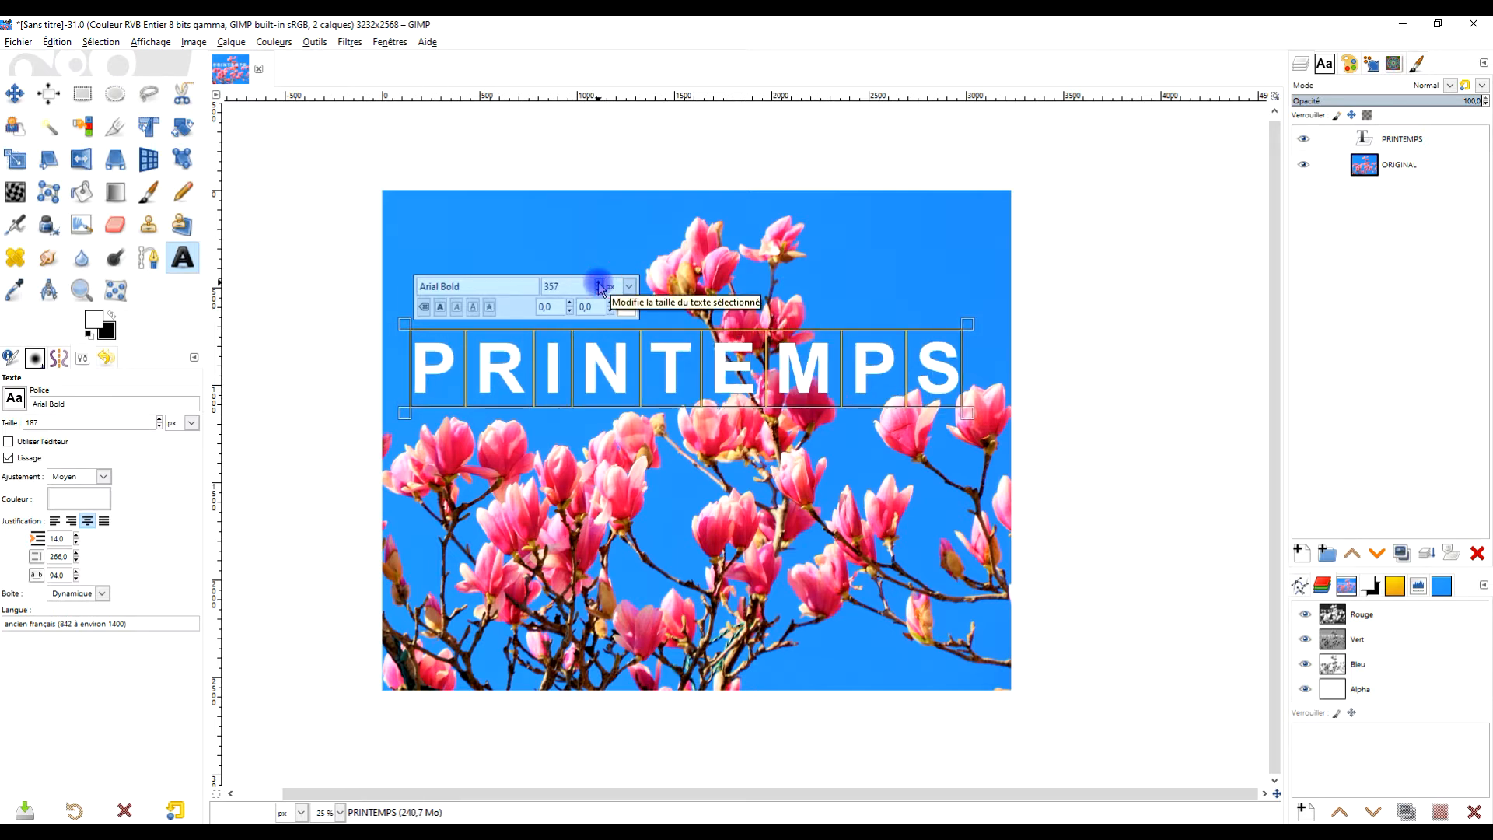
{"action": "left_click", "coordinate": [598, 283]}
{"action": "left_click", "coordinate": [598, 283]}
{"action": "left_click", "coordinate": [598, 283]}
{"action": "left_click", "coordinate": [598, 283]}
{"action": "left_click", "coordinate": [598, 283]}
{"action": "left_click", "coordinate": [598, 283]}
{"action": "left_click", "coordinate": [598, 283]}
{"action": "left_click", "coordinate": [598, 284]}
{"action": "left_click", "coordinate": [598, 283]}
{"action": "left_click", "coordinate": [598, 283]}
{"action": "left_click", "coordinate": [599, 283]}
{"action": "left_click", "coordinate": [598, 283]}
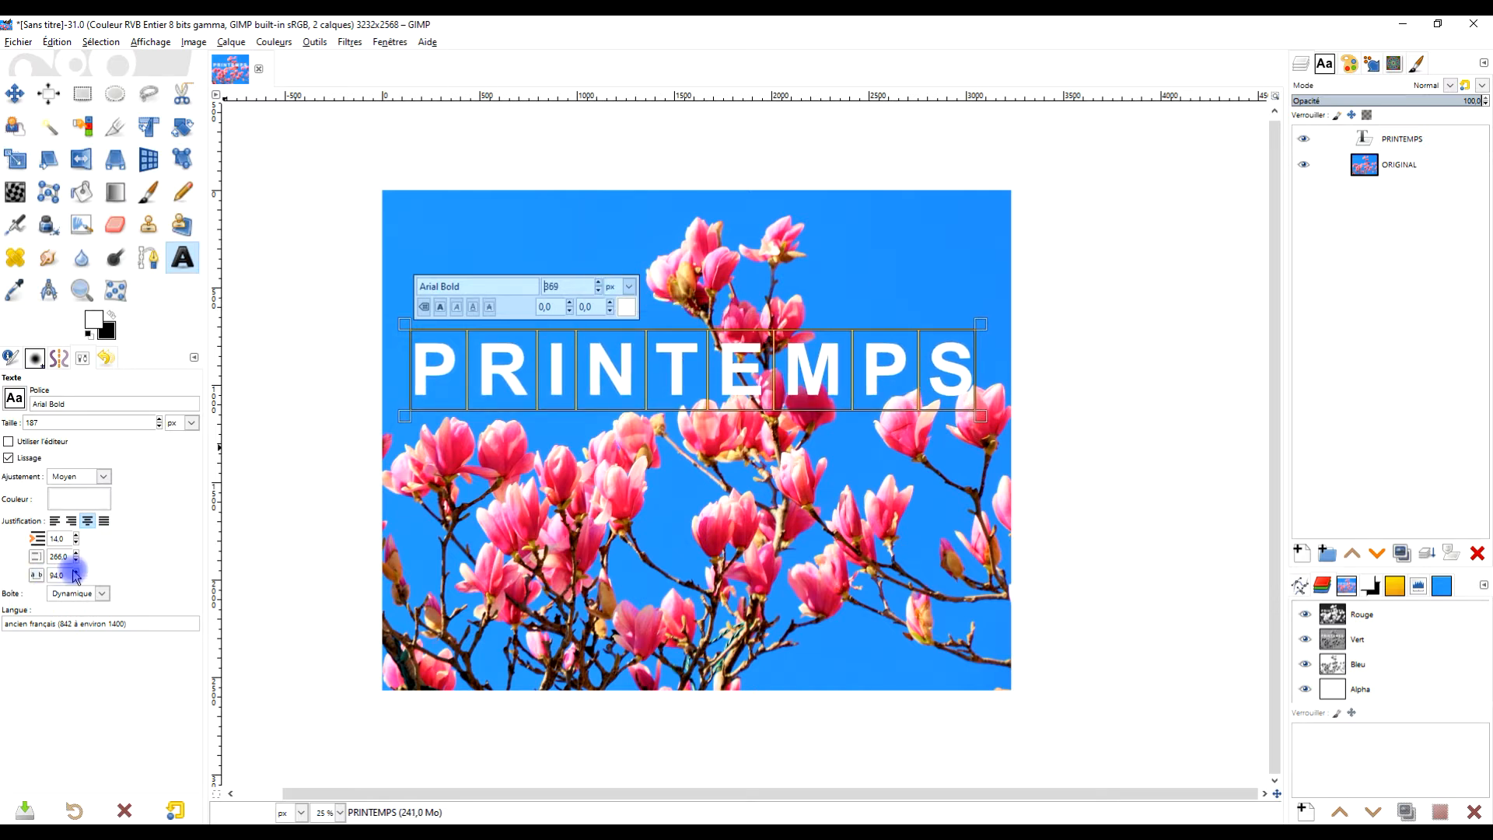
Set the text's line spacing to 0 and reduce its letter spacing to 88
{"action": "type", "text": "0"}
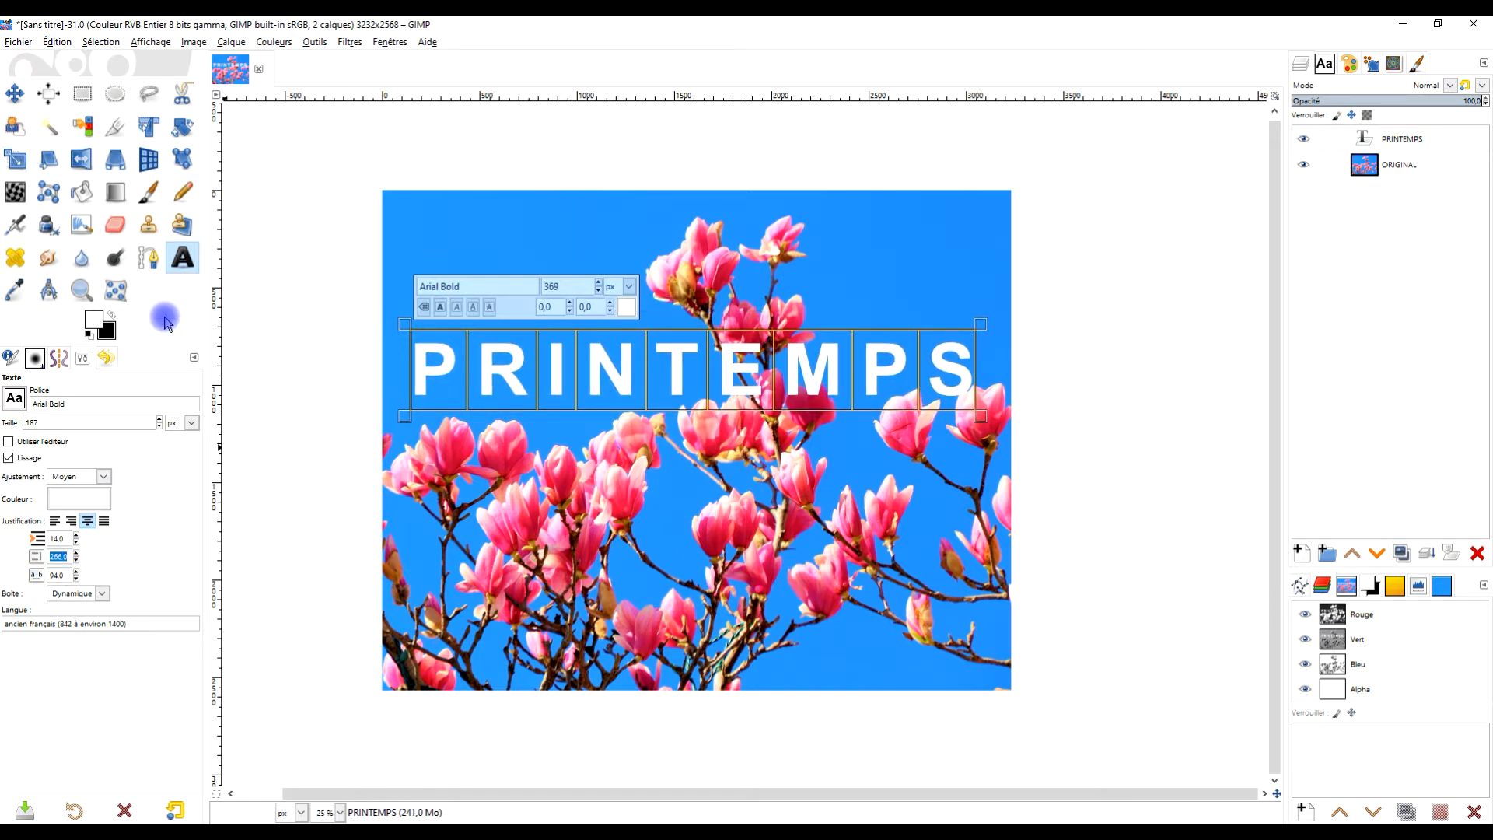
{"action": "key", "text": "Return"}
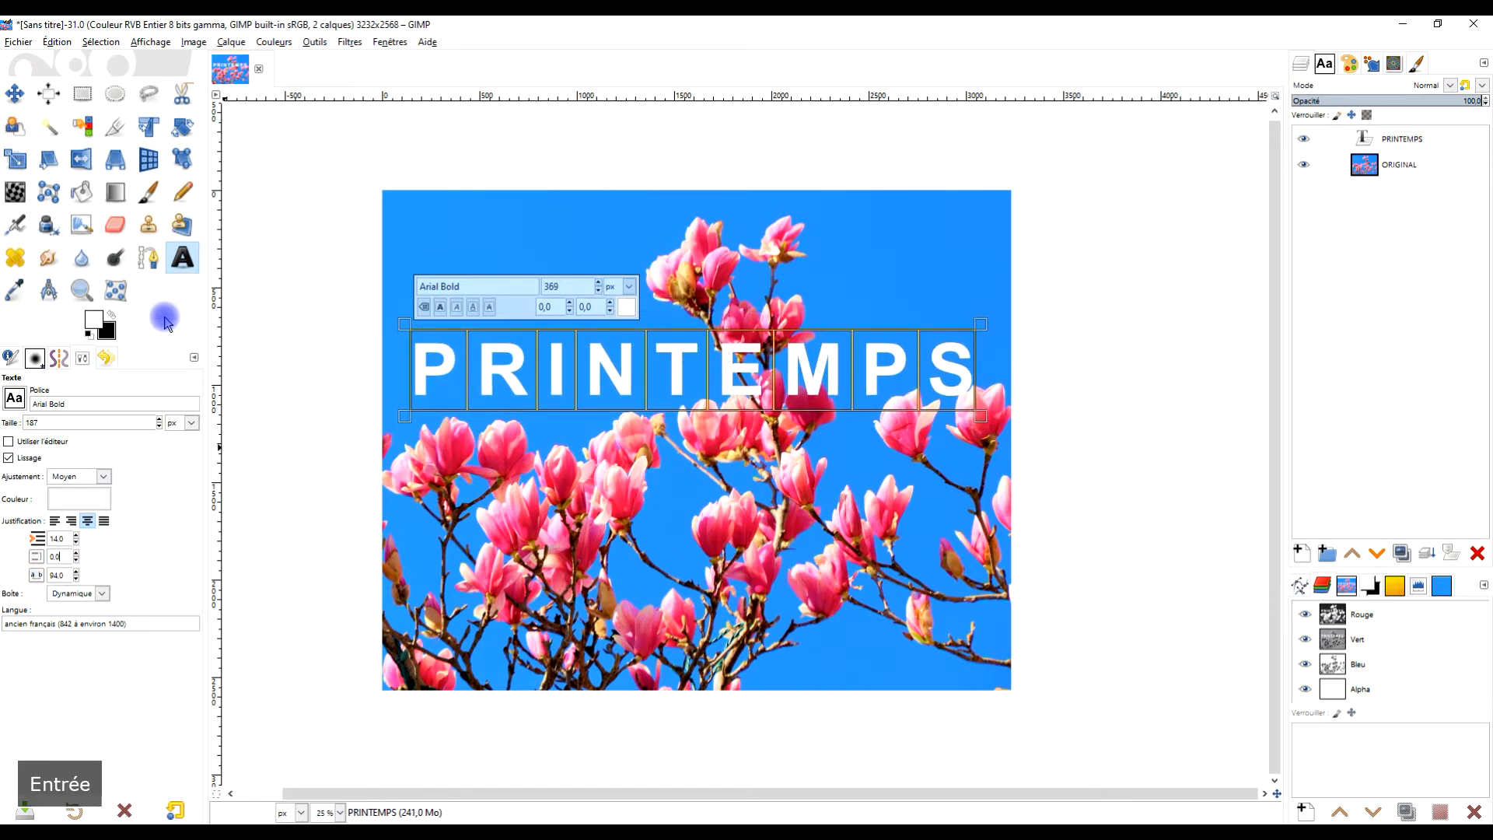
{"action": "left_click", "coordinate": [77, 580]}
{"action": "left_click", "coordinate": [76, 579]}
{"action": "left_click", "coordinate": [76, 579]}
{"action": "left_click", "coordinate": [76, 579]}
{"action": "left_click", "coordinate": [76, 580]}
{"action": "left_click", "coordinate": [76, 579]}
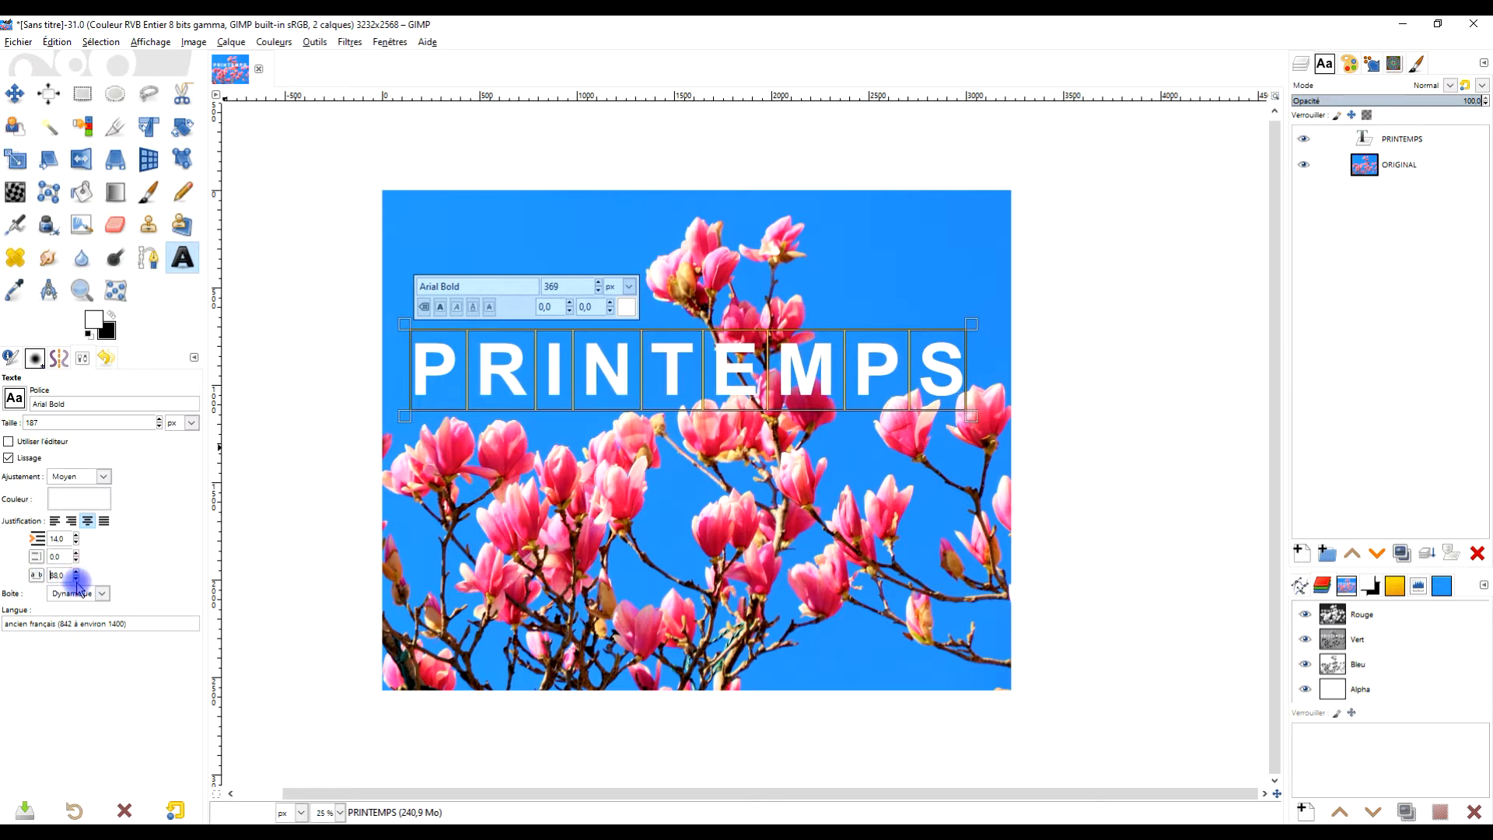
Reduce the letter spacing of PRINTEMPS to 83 and move the word down over the magnolia blossoms
{"action": "left_click", "coordinate": [76, 580]}
{"action": "left_click", "coordinate": [77, 580]}
{"action": "left_click", "coordinate": [76, 579]}
{"action": "left_click", "coordinate": [76, 580]}
{"action": "left_click", "coordinate": [76, 580]}
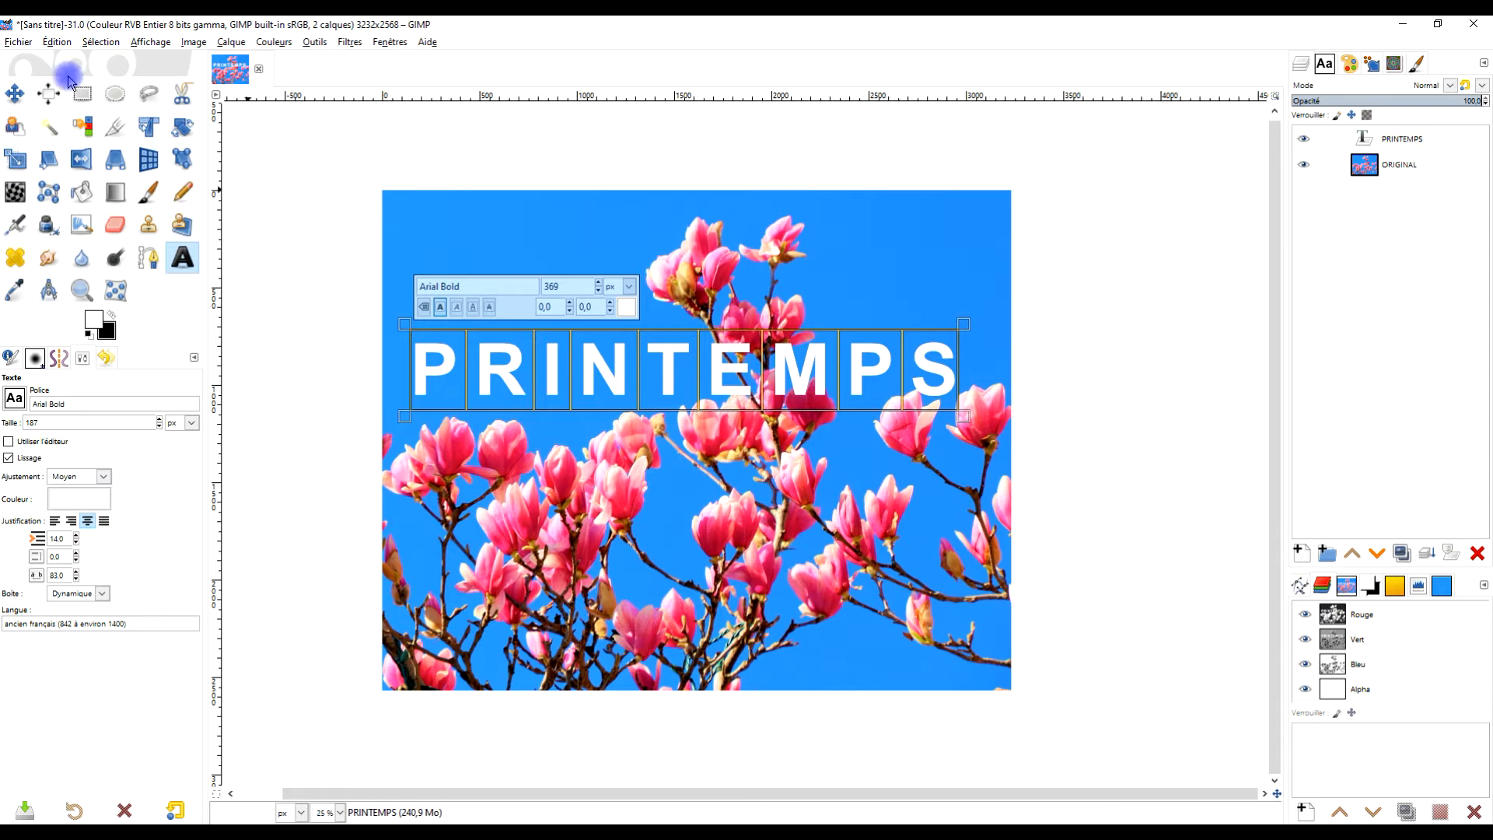
{"action": "left_click", "coordinate": [15, 94]}
{"action": "left_click_drag", "start_coordinate": [633, 382], "coordinate": [663, 482]}
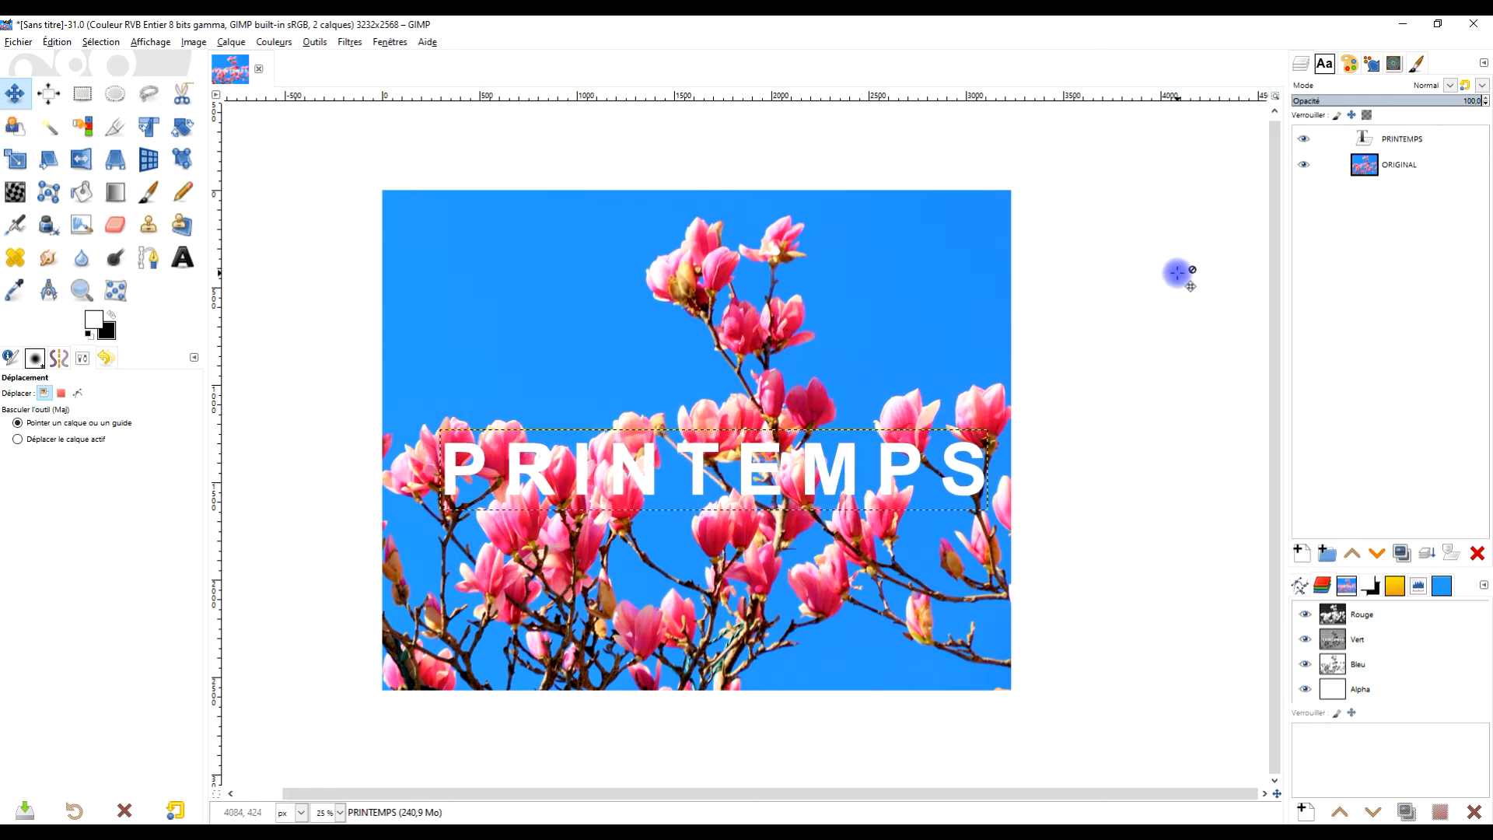
Keep a hidden duplicate of the PRINTEMPS layer below ORIGINAL and discard the text information of the top PRINTEMPS layer
{"action": "left_click", "coordinate": [1404, 139]}
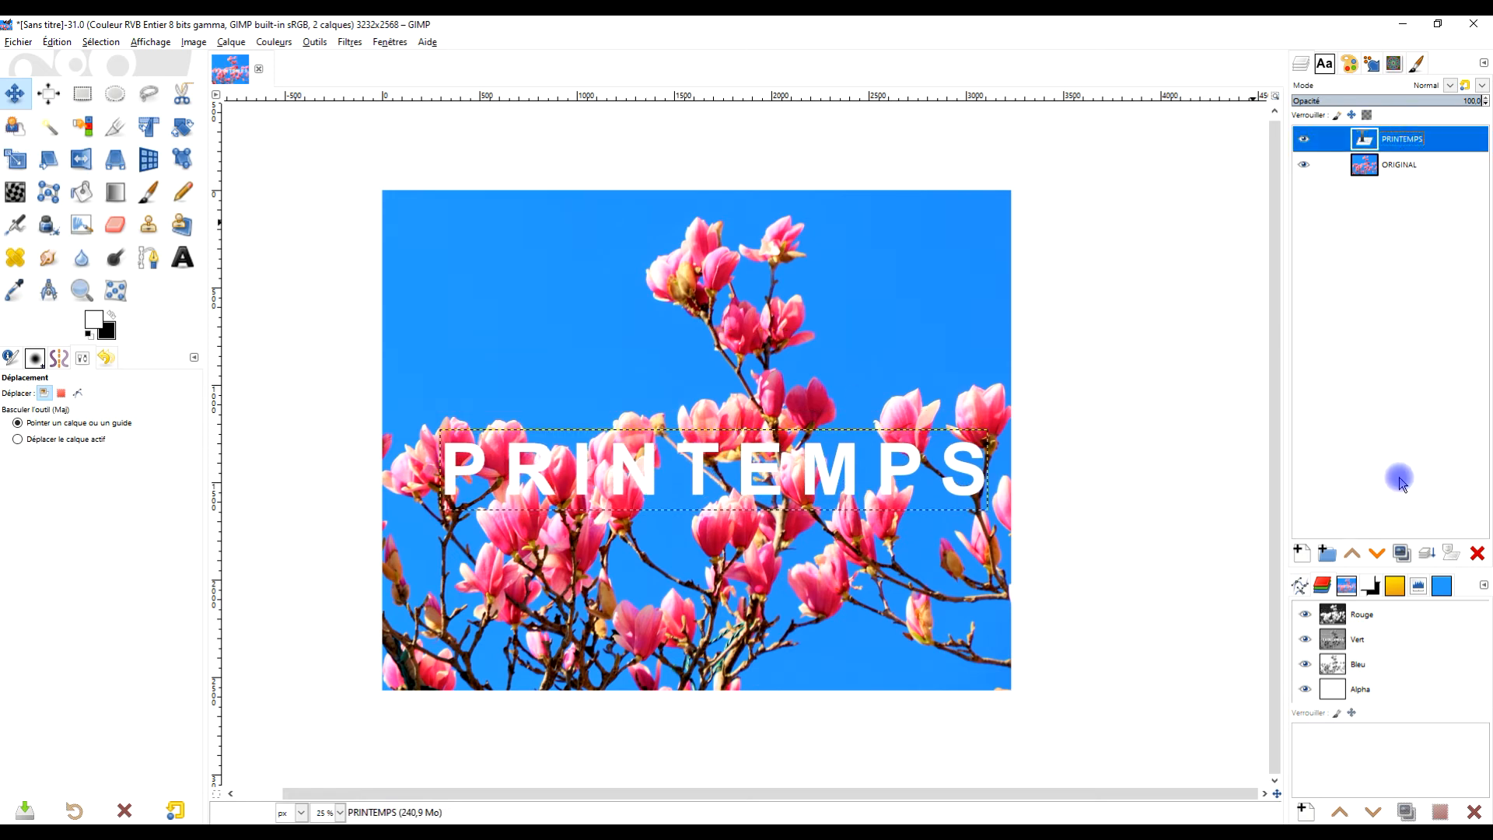
{"action": "left_click", "coordinate": [1400, 553]}
{"action": "left_click_drag", "start_coordinate": [1400, 138], "coordinate": [1300, 203]}
{"action": "left_click", "coordinate": [1301, 195]}
{"action": "right_click", "coordinate": [1370, 144]}
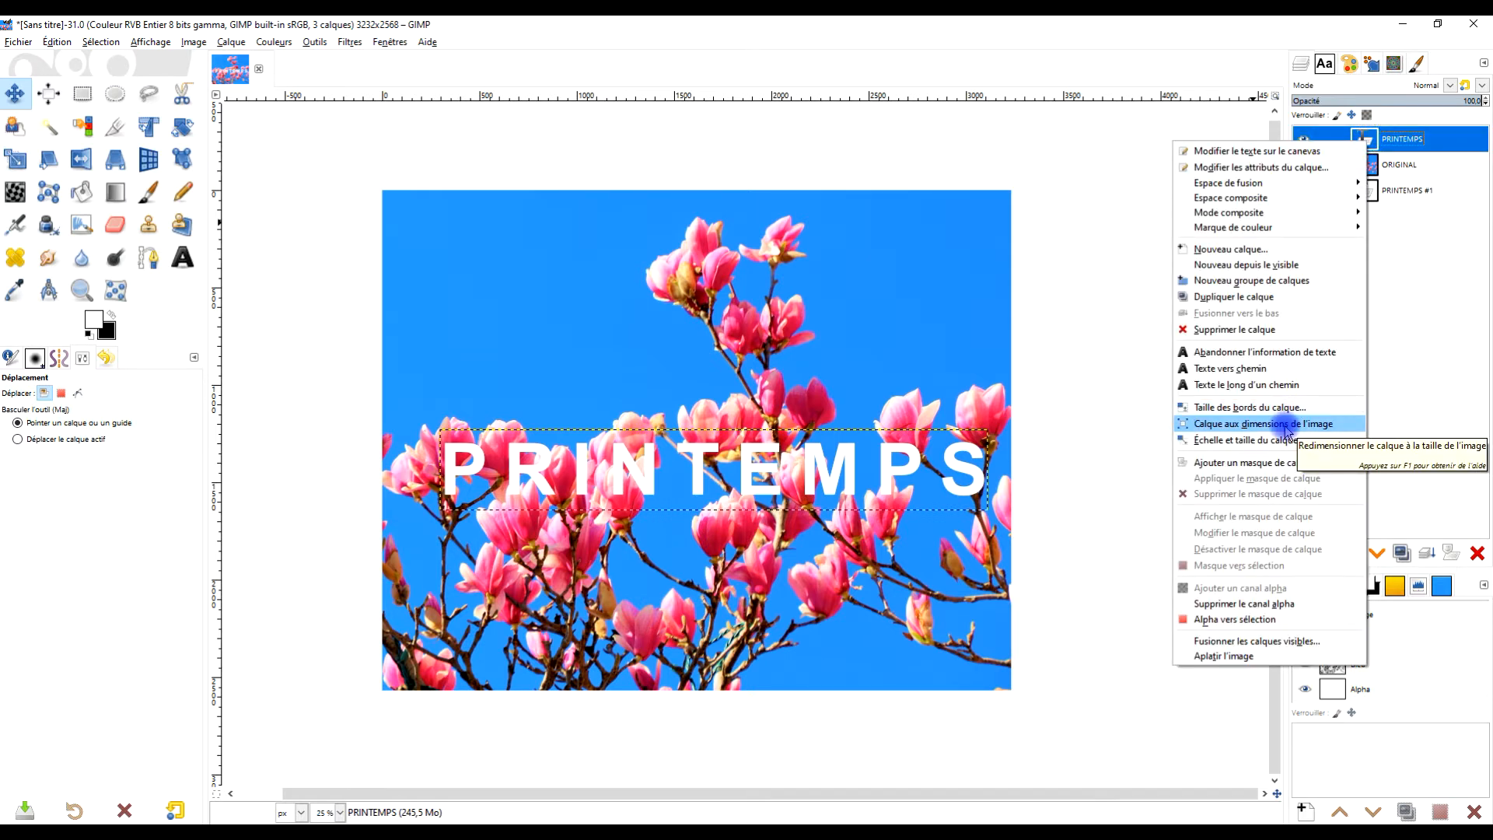
{"action": "left_click", "coordinate": [1301, 354]}
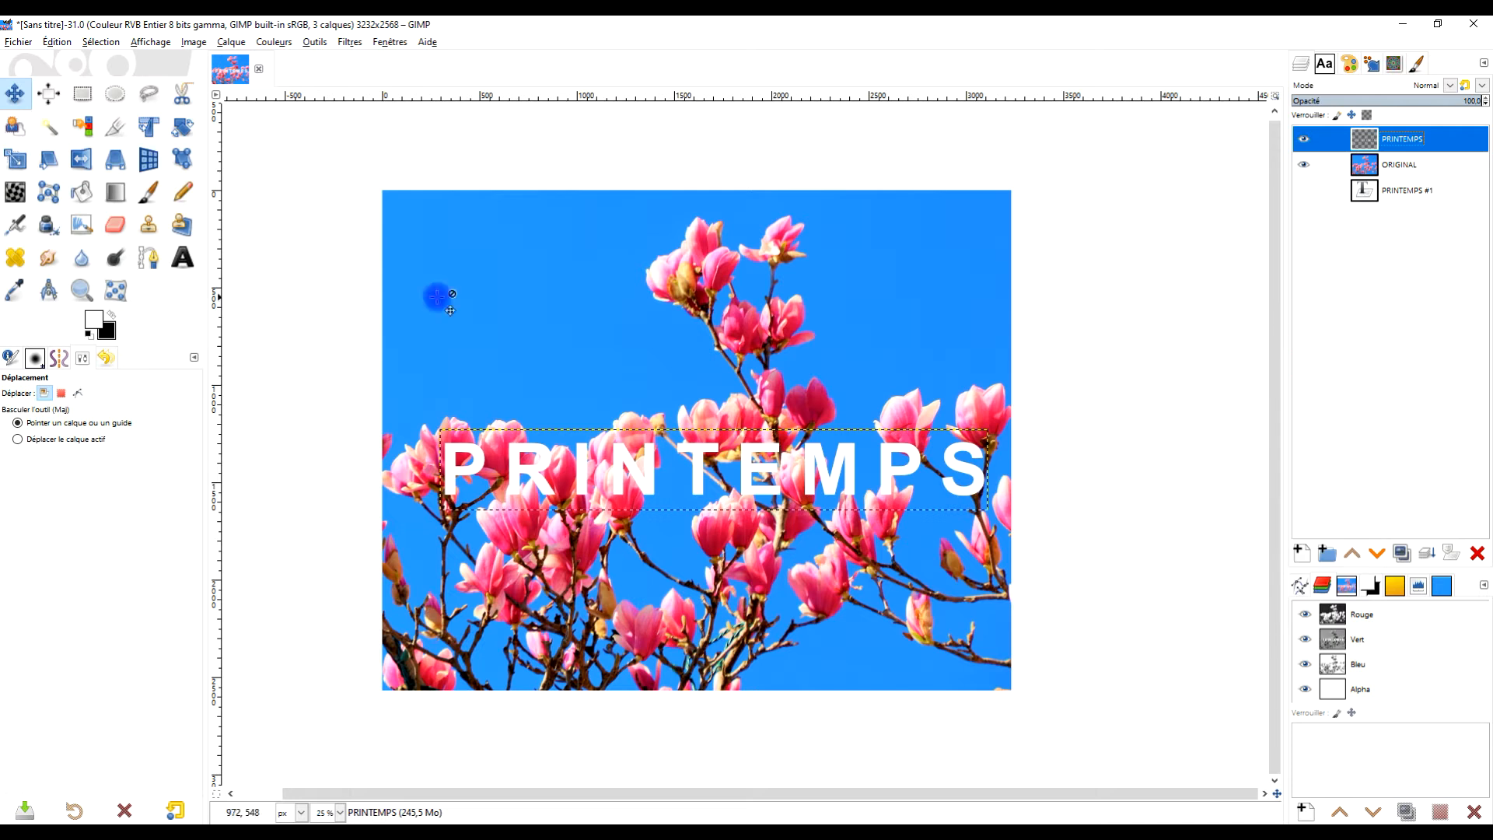
Stretch the PRINTEMPS lettering to 2847 × 1162 px without keeping its proportions, centred across the blossoms
{"action": "left_click", "coordinate": [15, 159]}
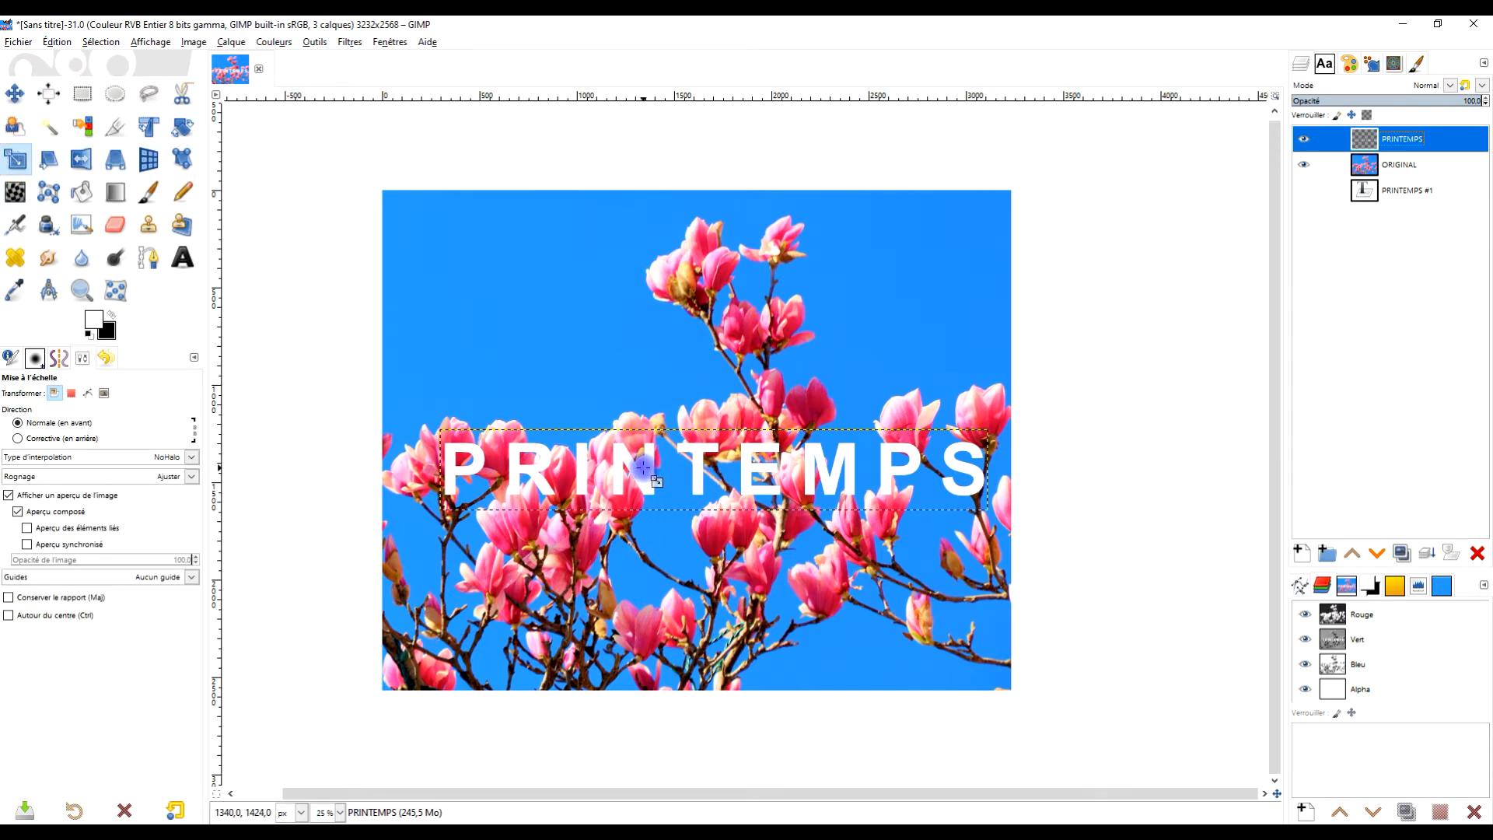
{"action": "left_click", "coordinate": [643, 467]}
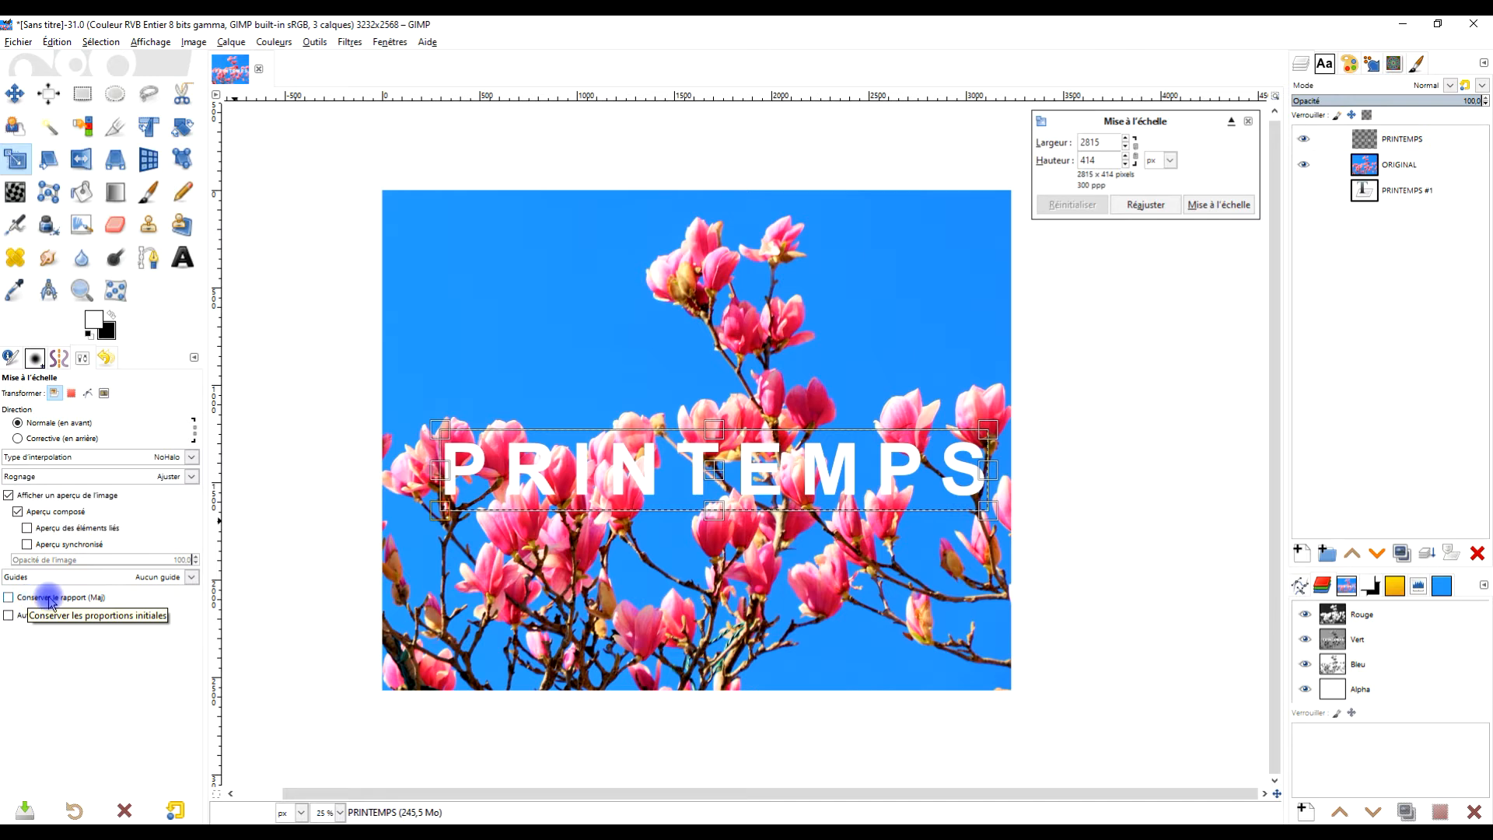
{"action": "left_click_drag", "start_coordinate": [714, 431], "coordinate": [716, 333]}
{"action": "left_click_drag", "start_coordinate": [721, 515], "coordinate": [719, 544]}
{"action": "left_click_drag", "start_coordinate": [731, 453], "coordinate": [717, 497]}
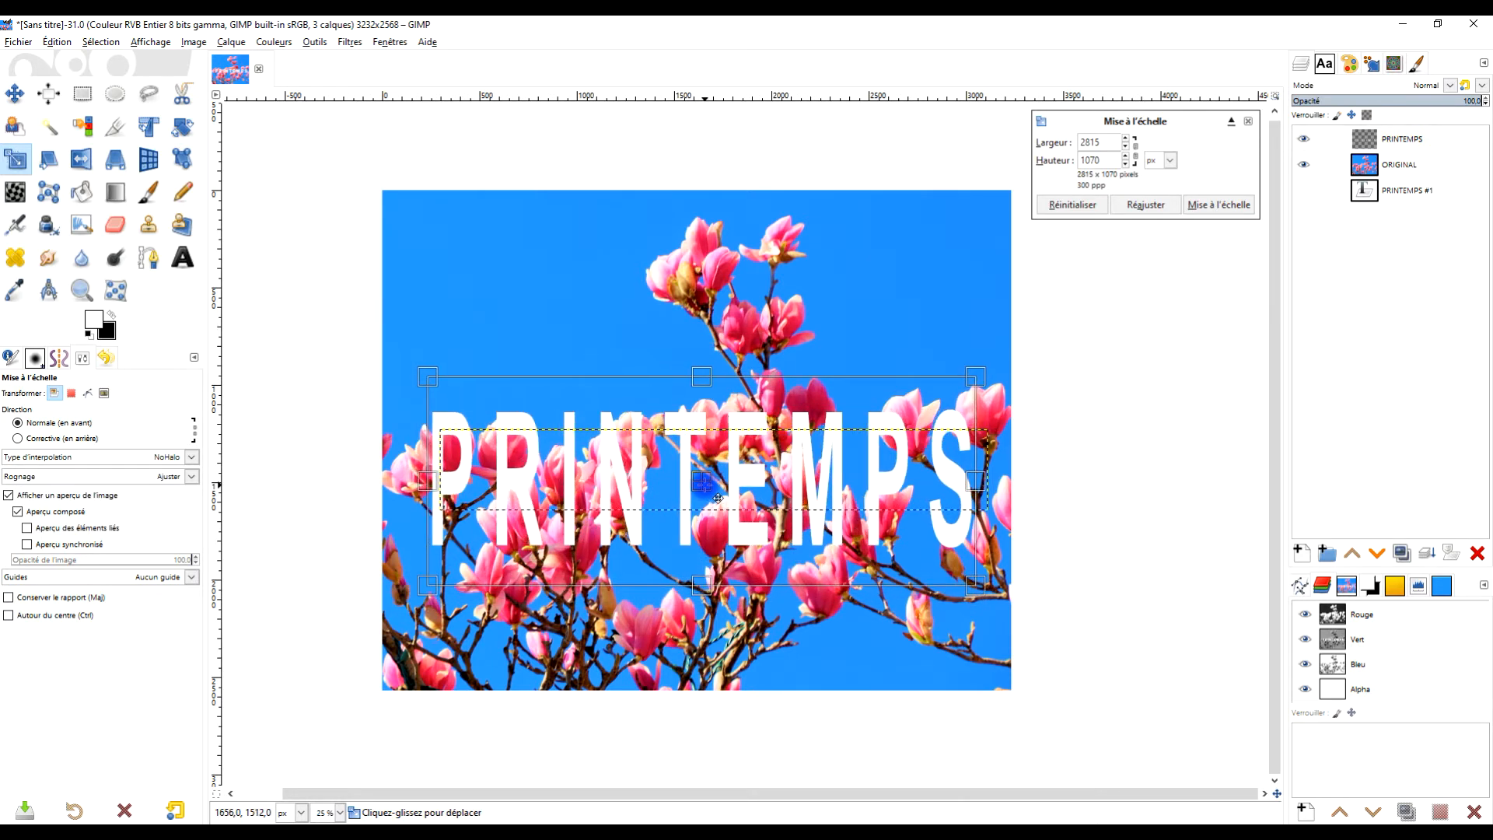
{"action": "left_click_drag", "start_coordinate": [713, 604], "coordinate": [711, 623]}
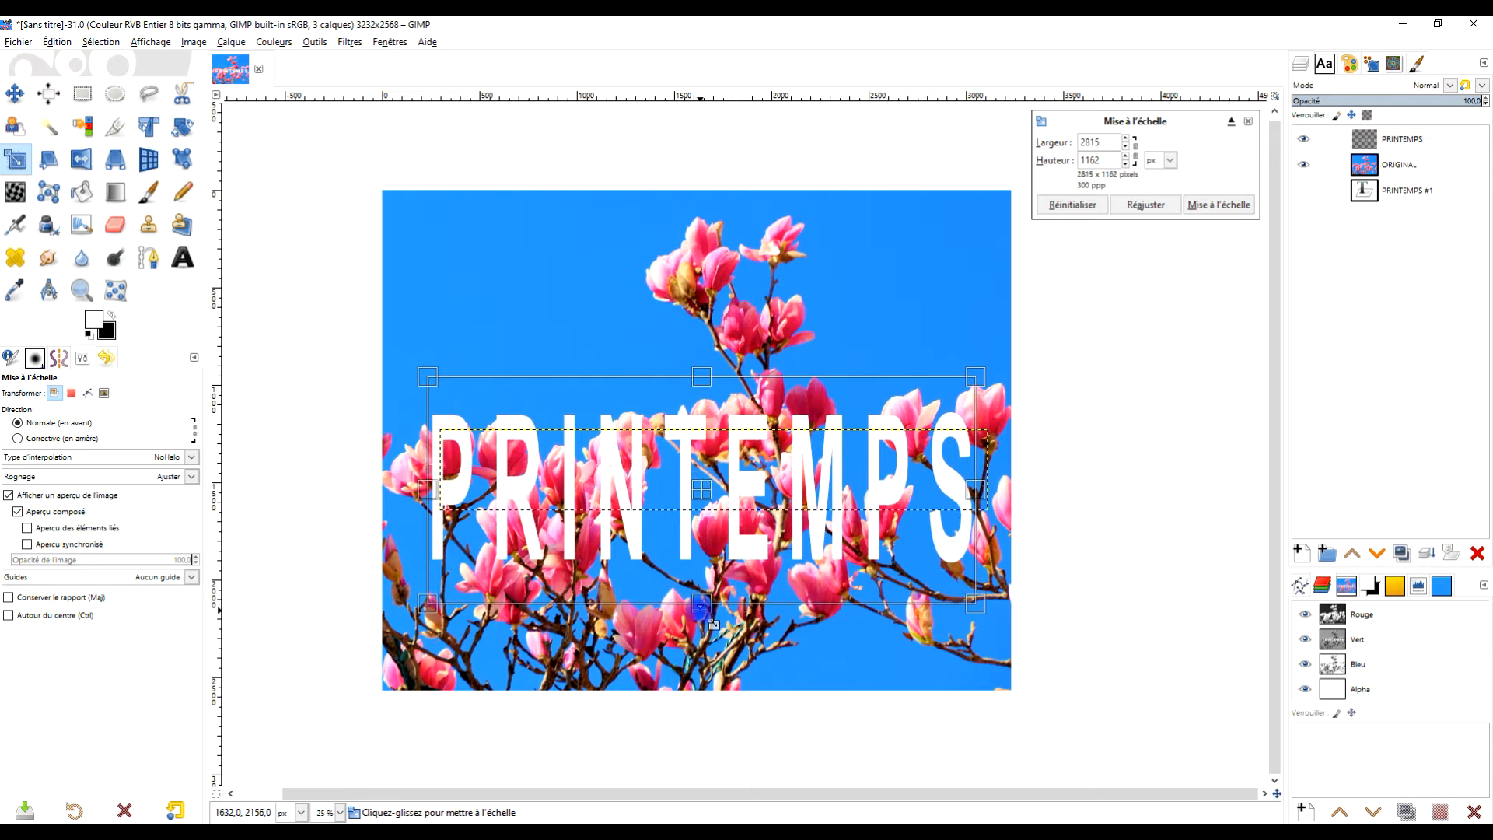
{"action": "left_click_drag", "start_coordinate": [993, 501], "coordinate": [1000, 502]}
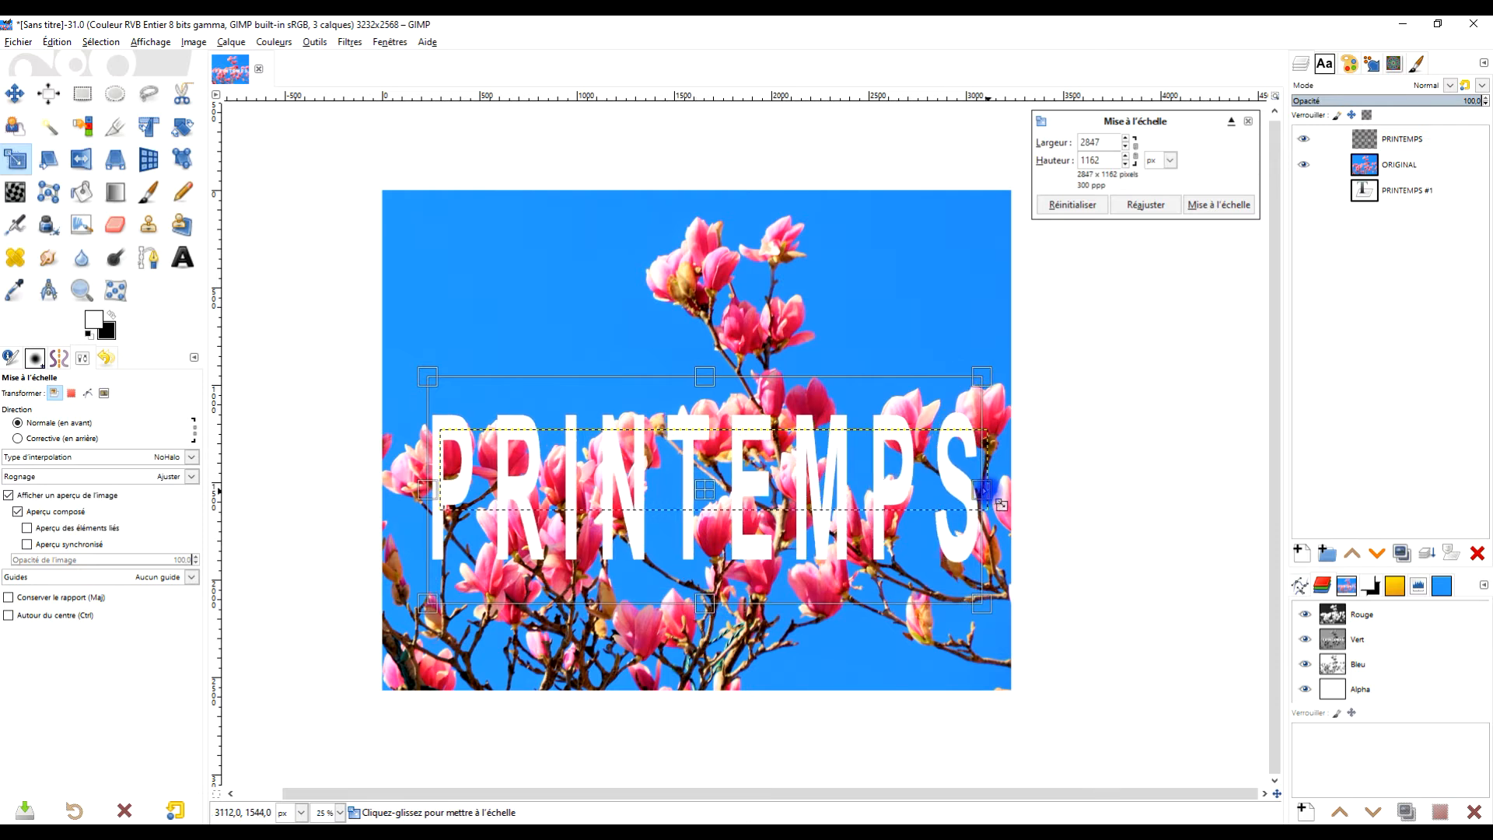
{"action": "left_click_drag", "start_coordinate": [720, 507], "coordinate": [712, 505]}
{"action": "left_click", "coordinate": [1219, 205]}
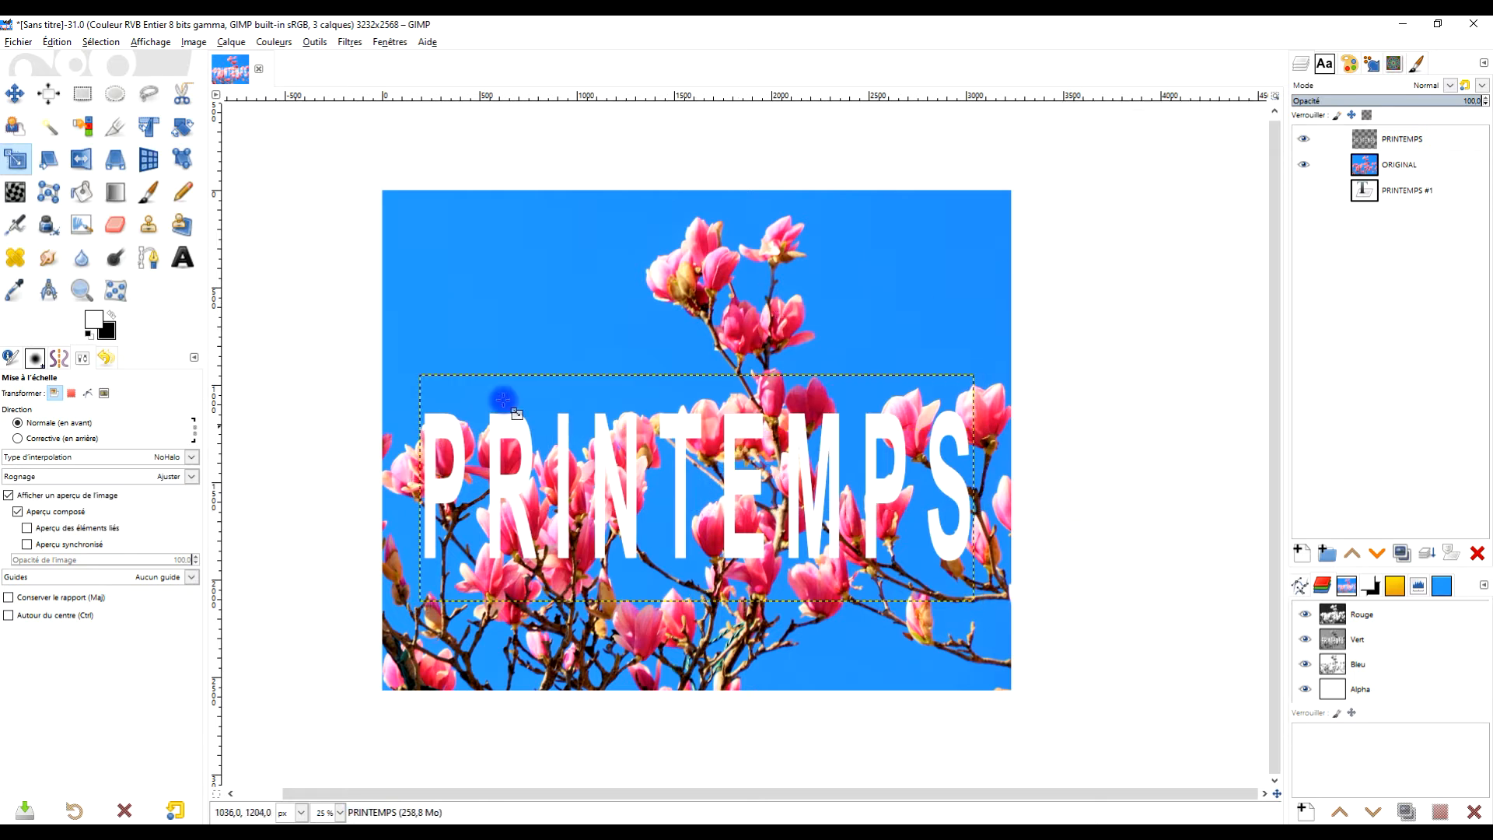
Turn the PRINTEMPS layer's alpha into a selection and resize the layer to the image dimensions
{"action": "left_click", "coordinate": [1363, 138]}
{"action": "right_click", "coordinate": [1363, 138]}
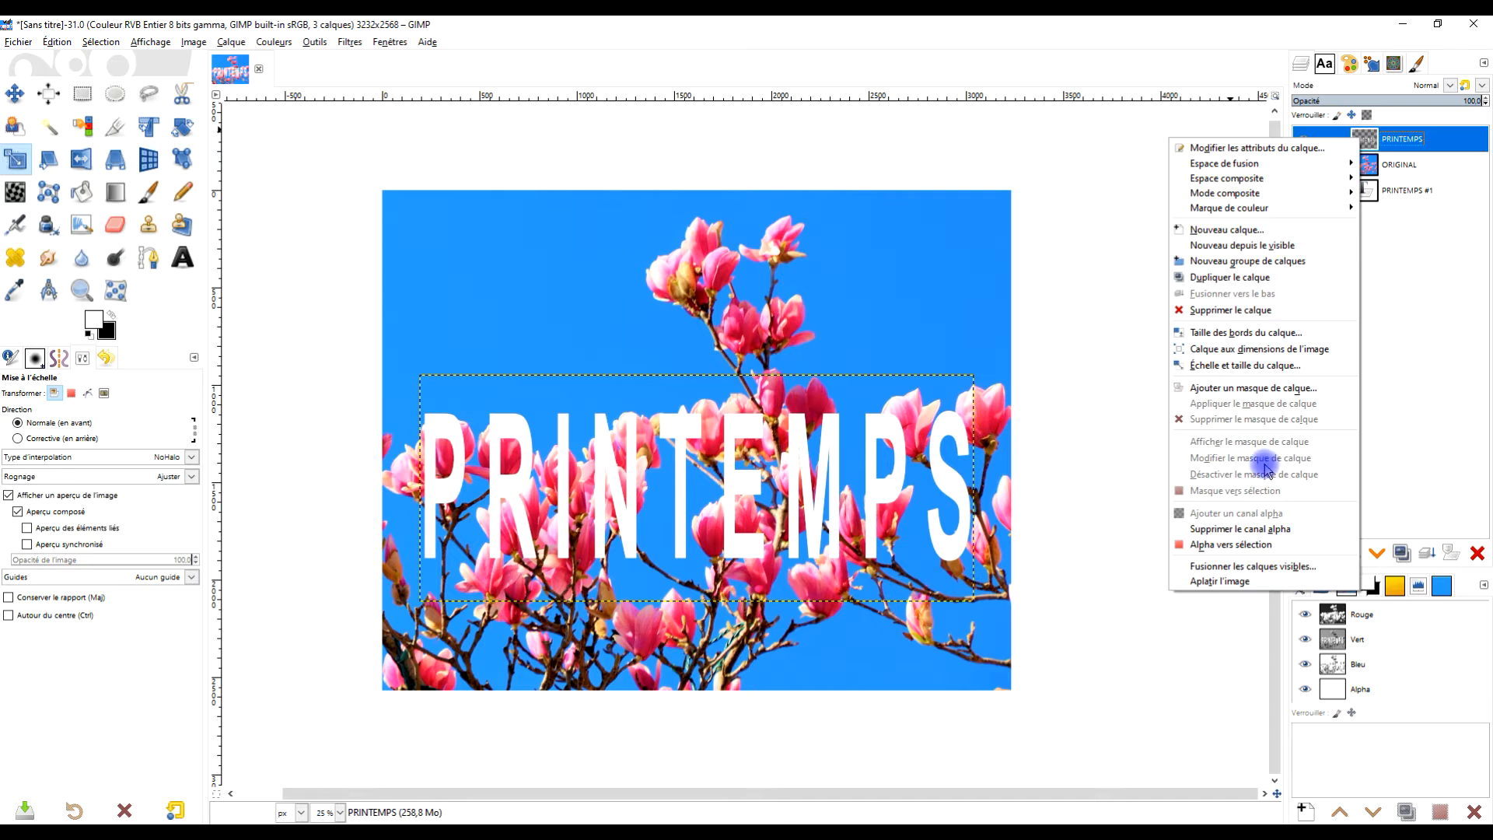
{"action": "left_click", "coordinate": [1252, 538]}
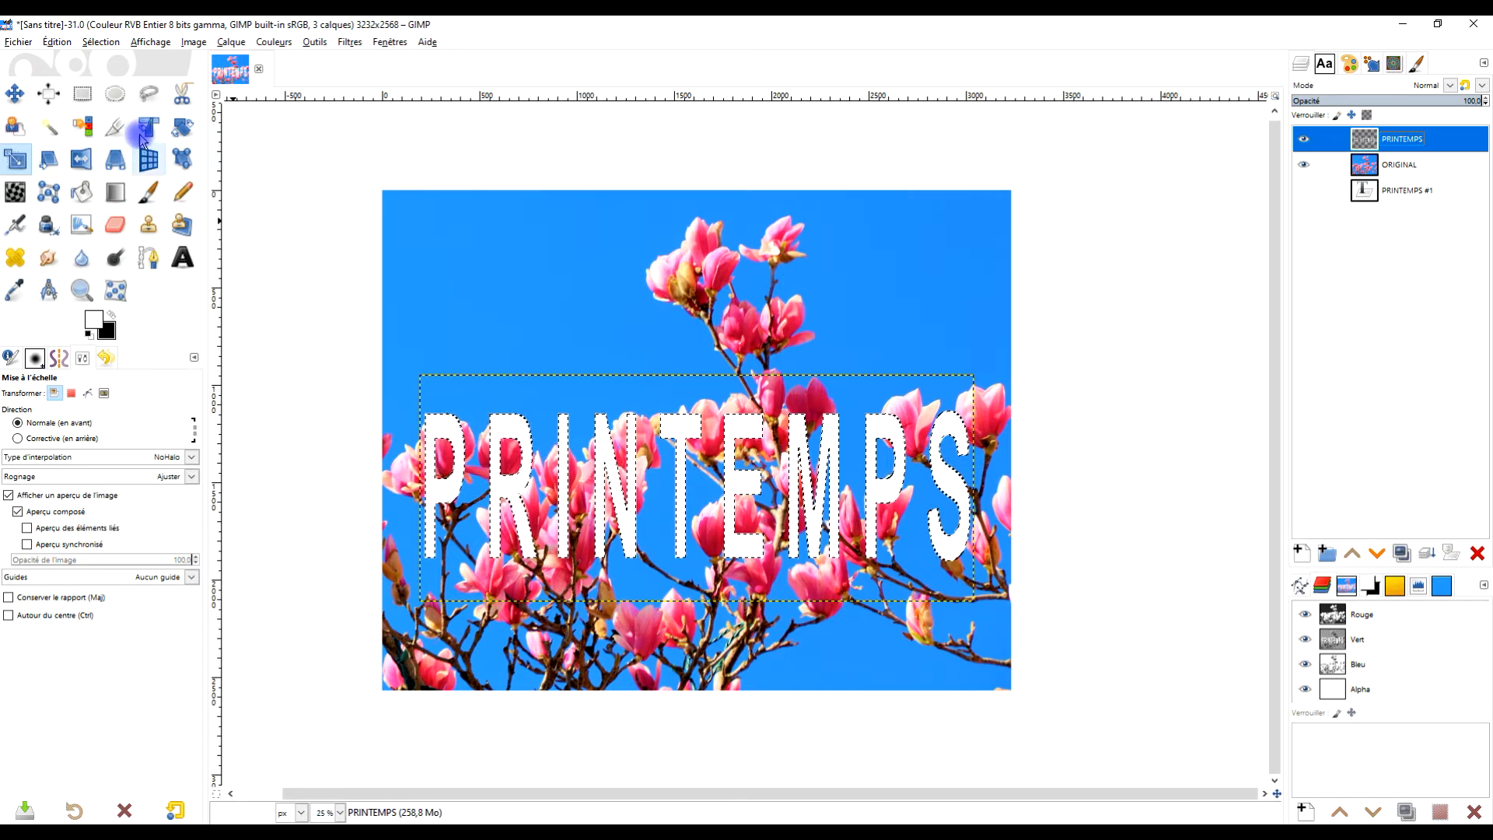
{"action": "left_click", "coordinate": [57, 42]}
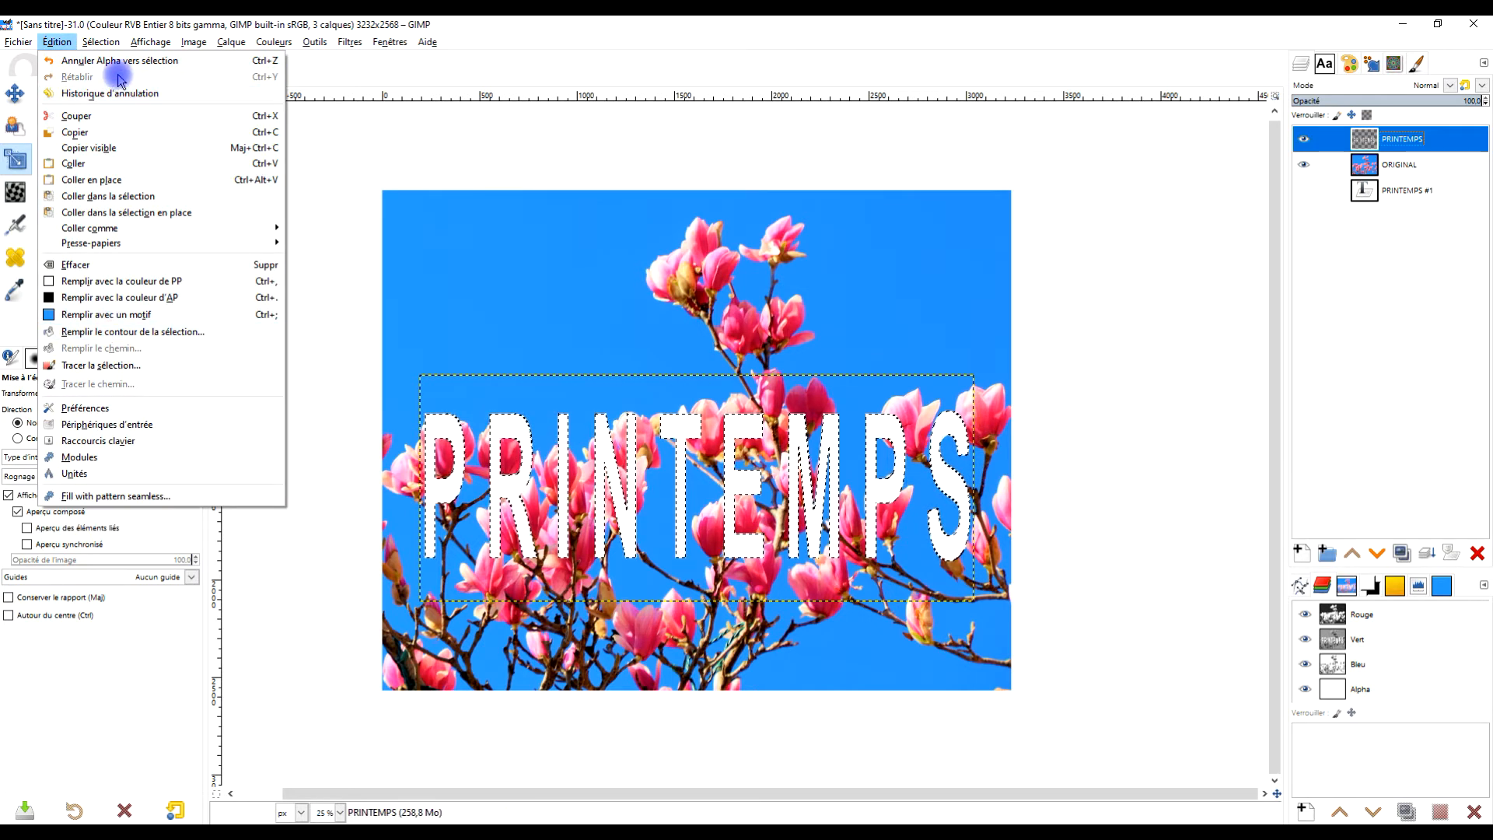
{"action": "mouse_move", "coordinate": [101, 42]}
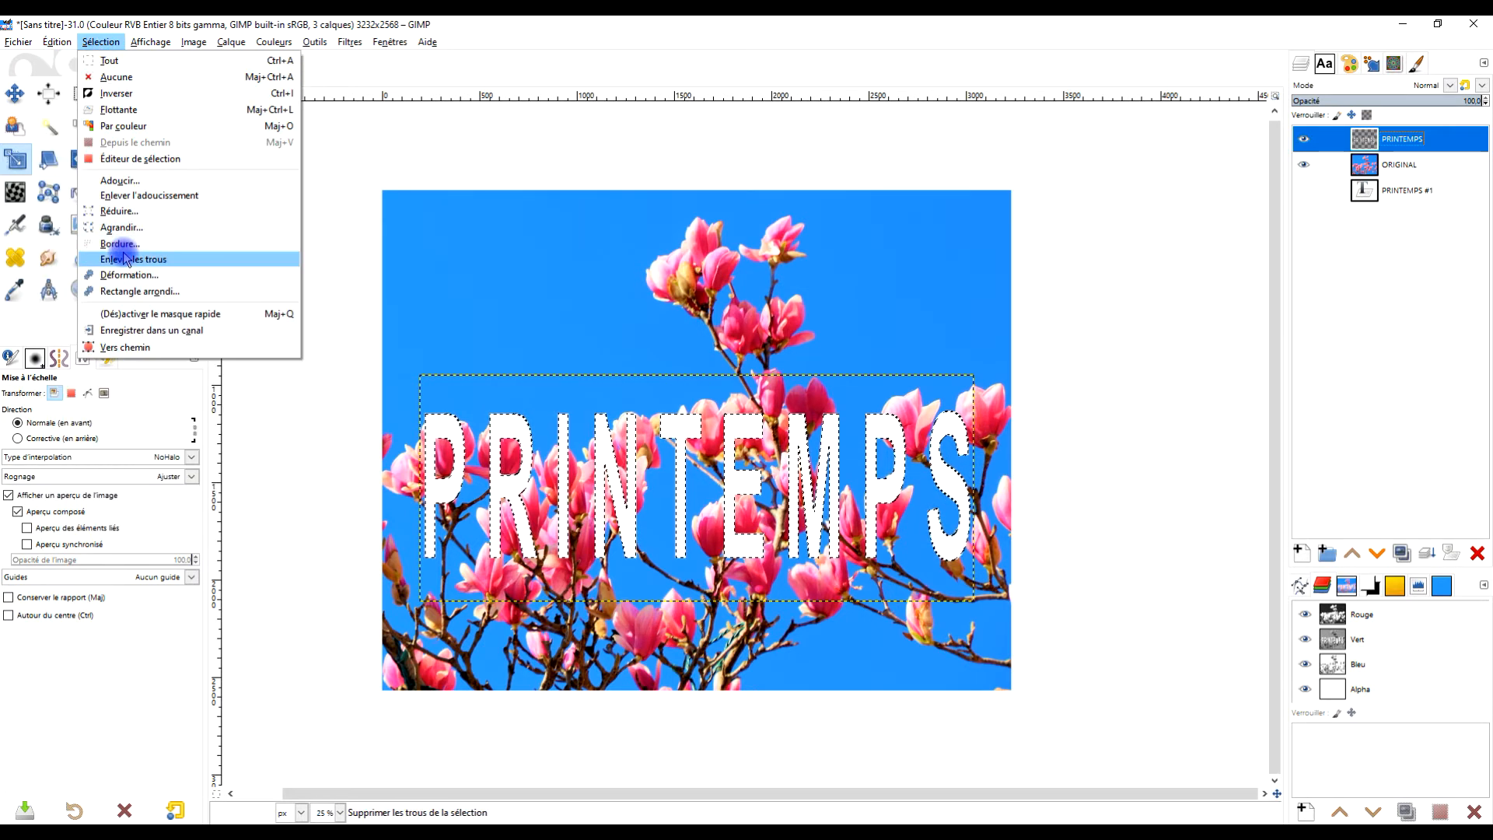
{"action": "left_click", "coordinate": [921, 60]}
{"action": "right_click", "coordinate": [1367, 146]}
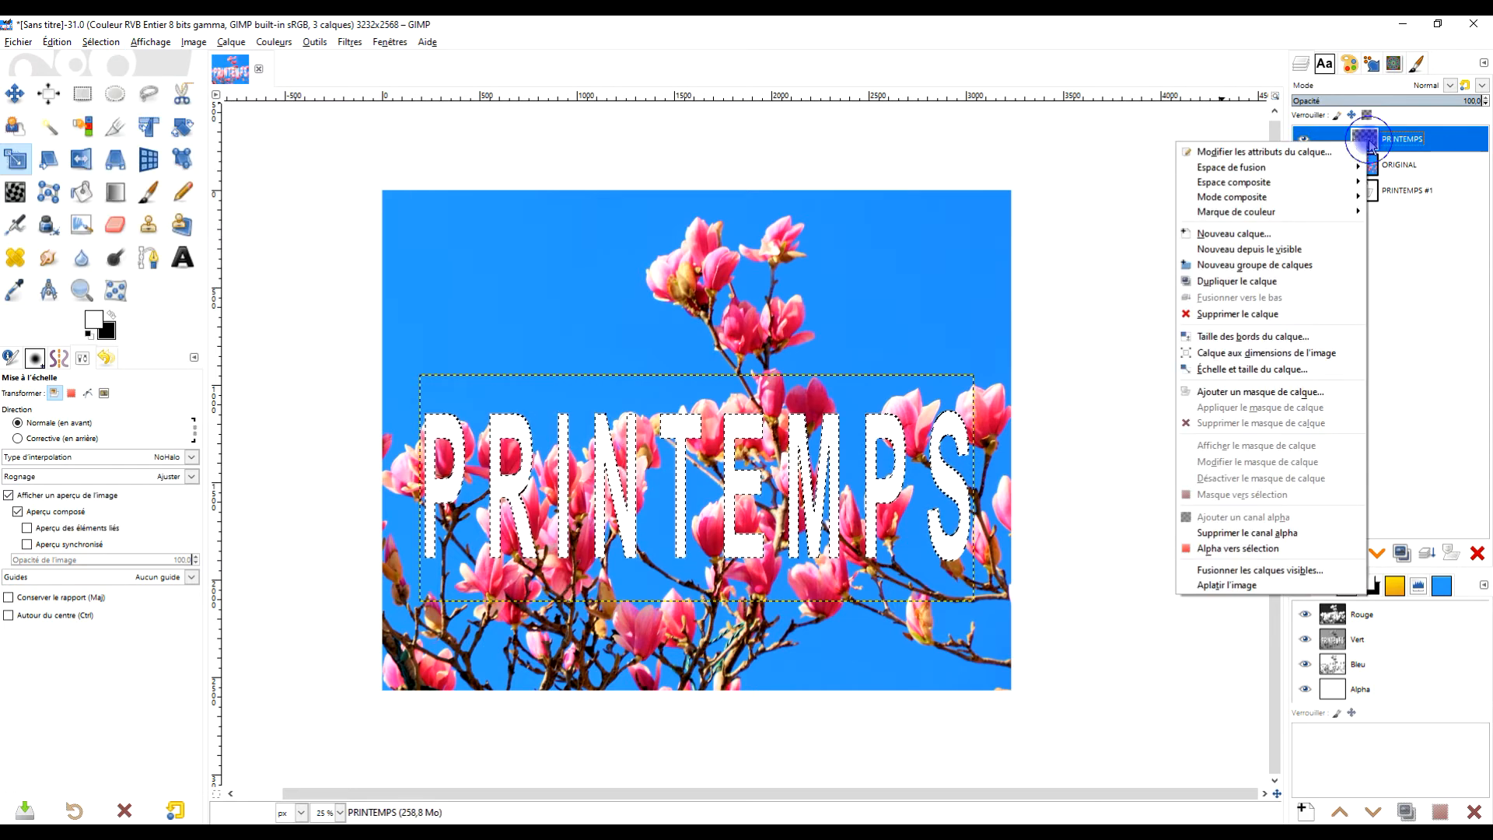
{"action": "left_click", "coordinate": [1309, 355]}
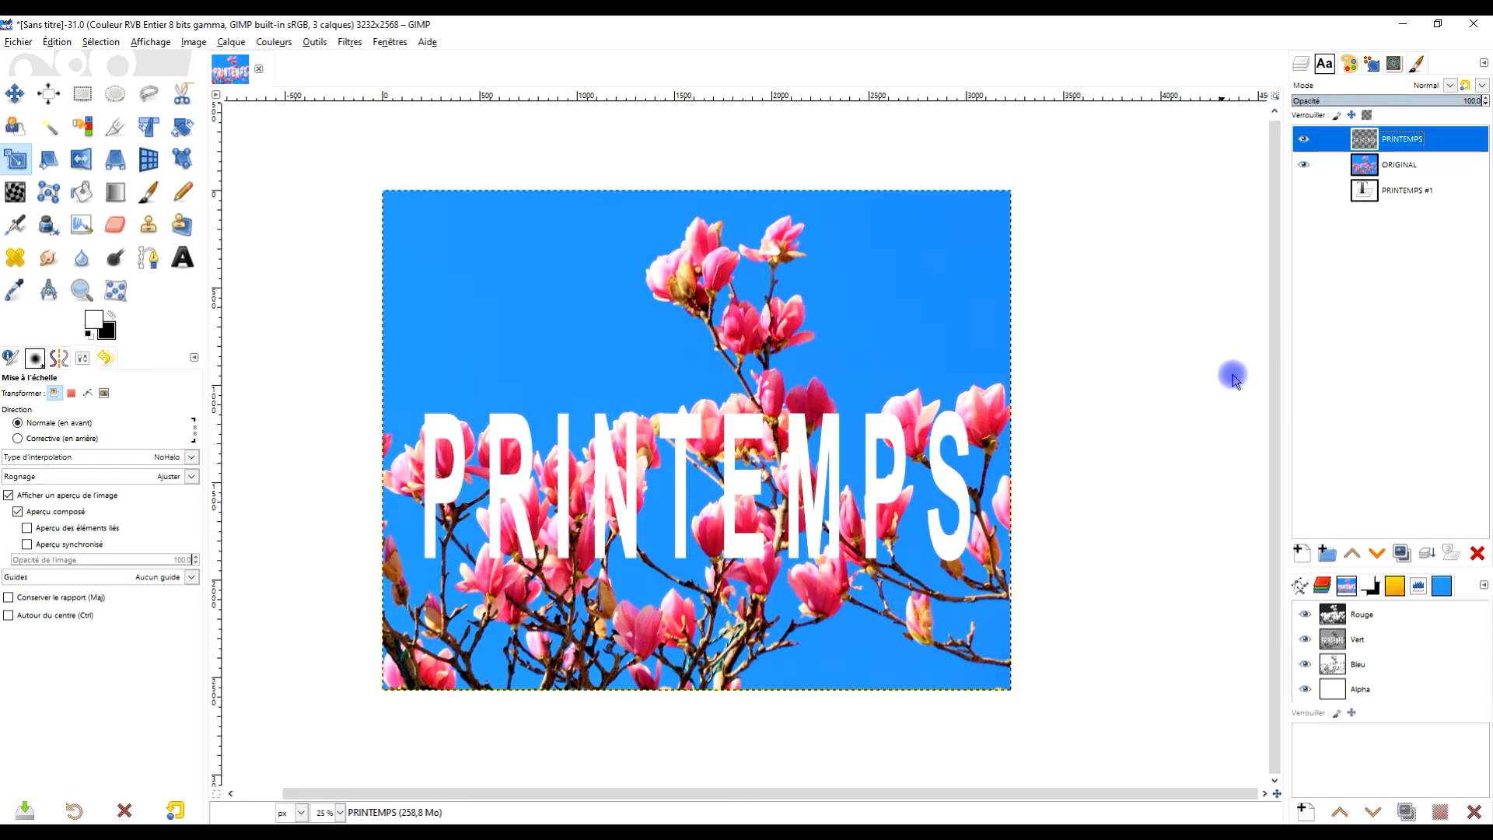
Grow the selection around the PRINTEMPS letters
{"action": "left_click", "coordinate": [101, 42]}
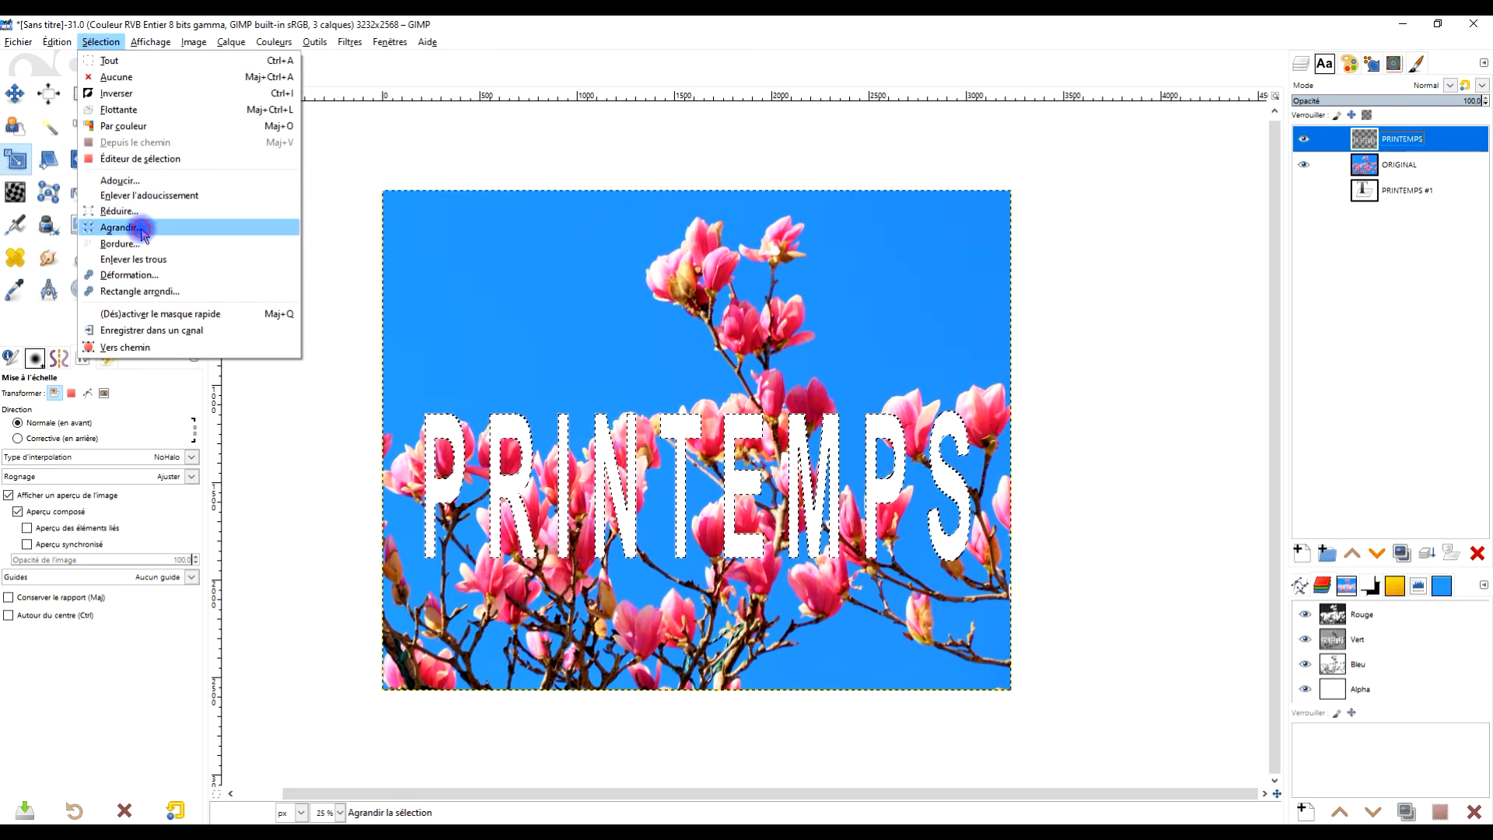
{"action": "left_click", "coordinate": [118, 227]}
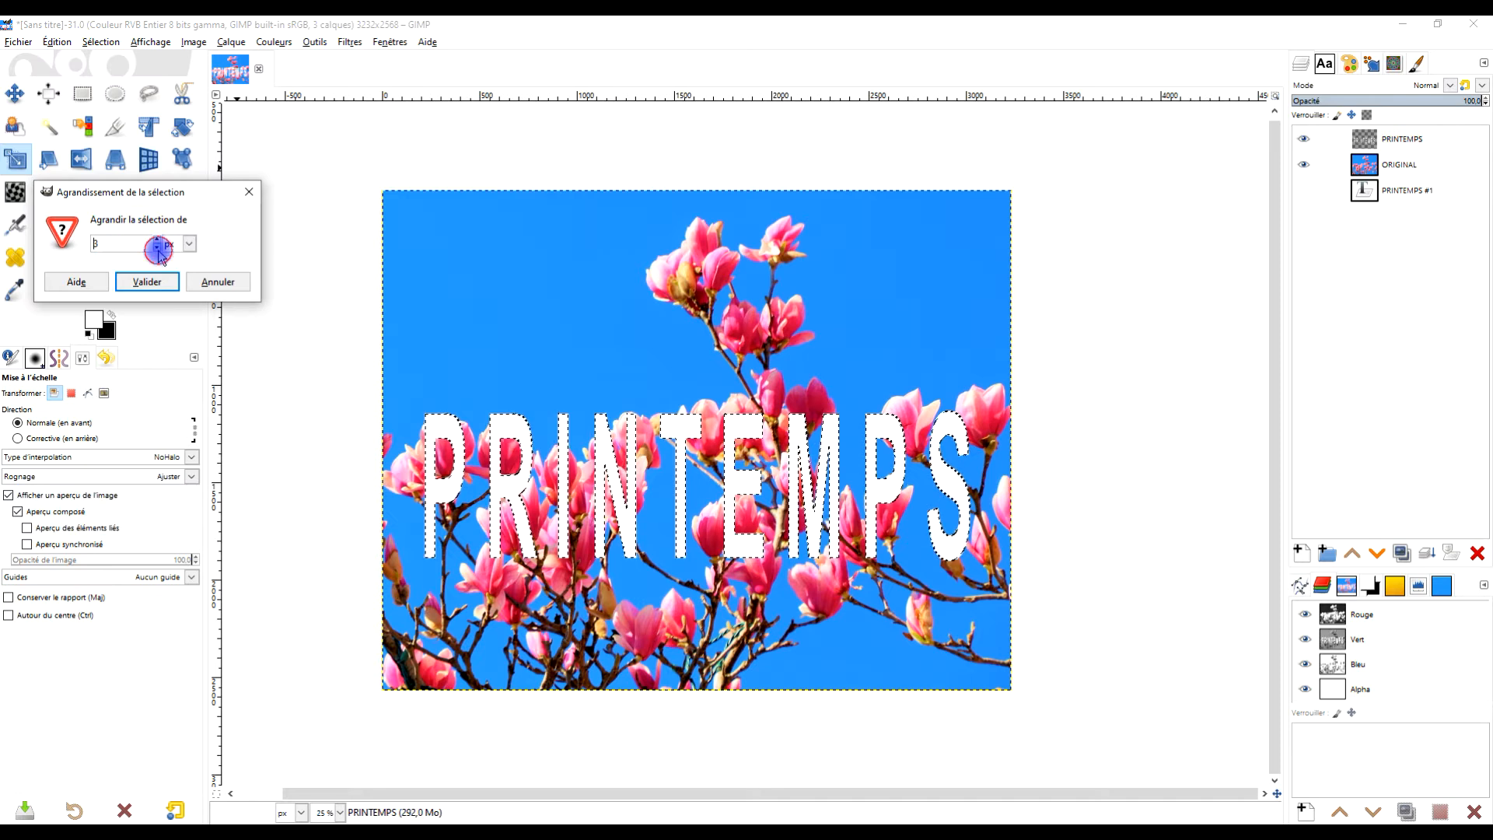
{"action": "left_click", "coordinate": [147, 281]}
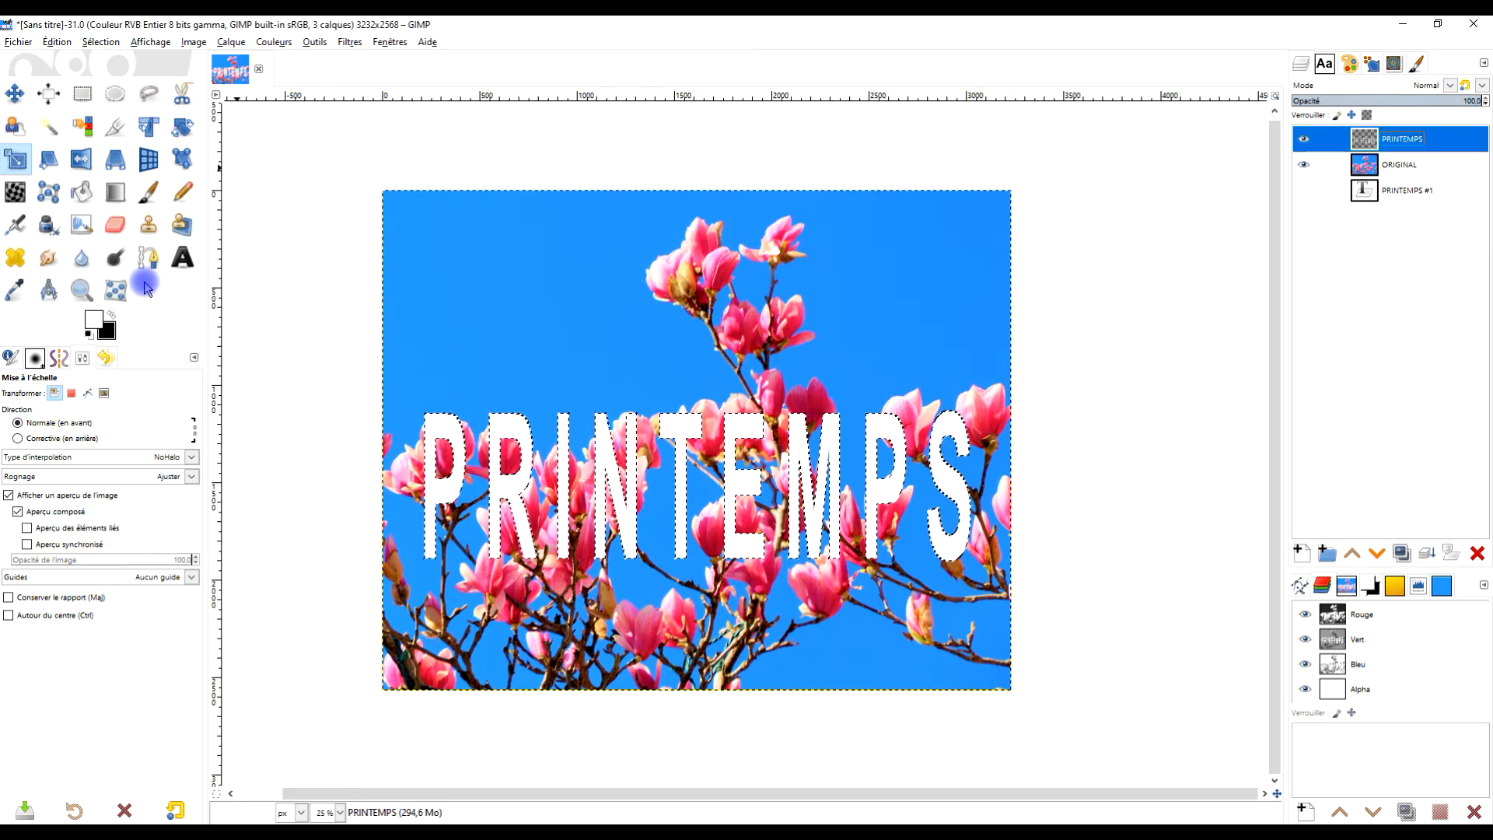
Check the selection edge against the letters close up and grow the selection a second time
{"action": "scroll", "coordinate": [565, 531], "scroll_direction": "up", "scroll_amount": 6, "text": "ctrl"}
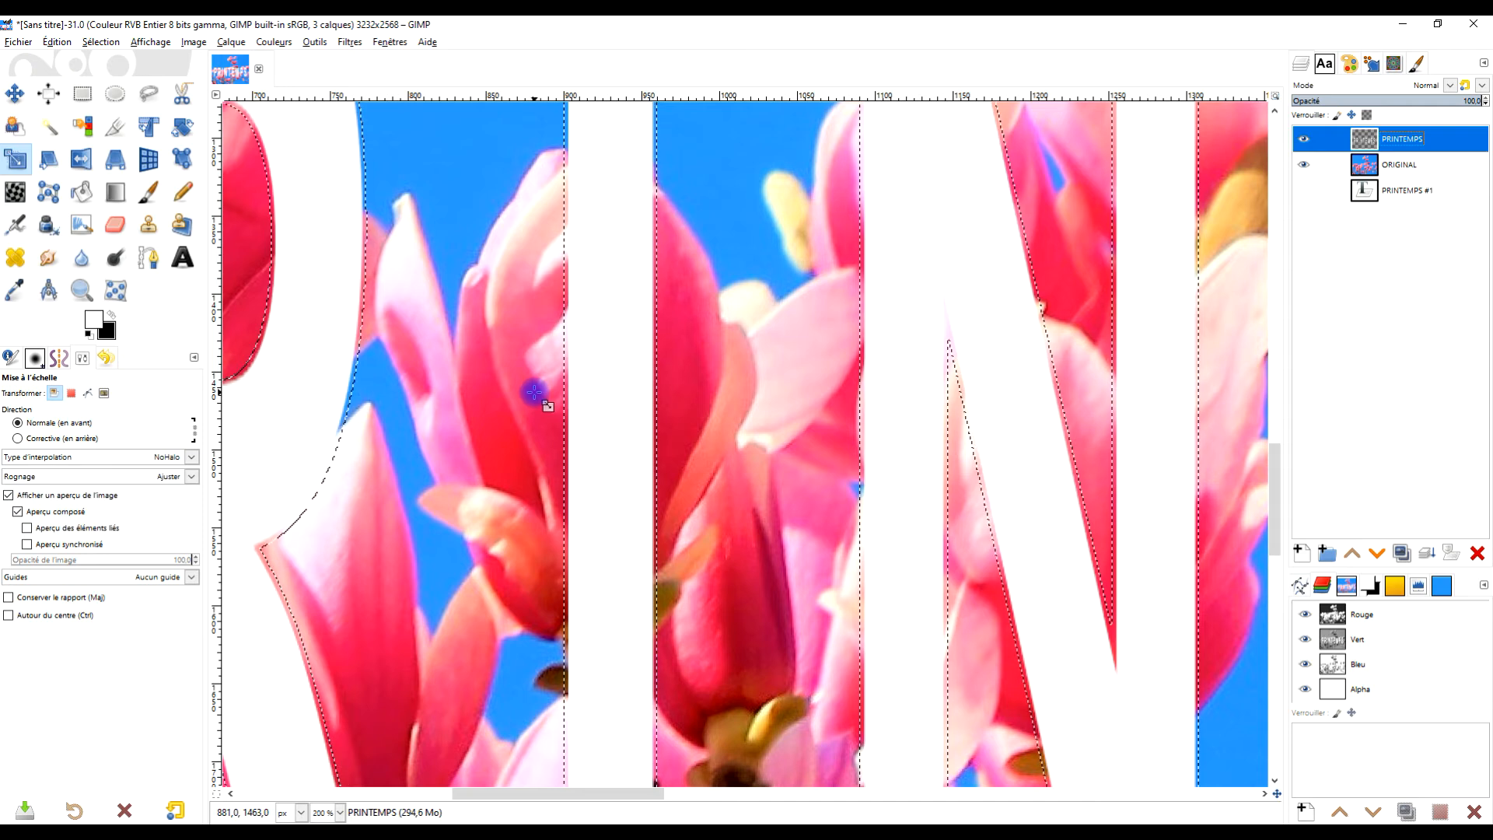
{"action": "scroll", "coordinate": [534, 395], "scroll_direction": "down", "scroll_amount": 4, "text": "ctrl"}
{"action": "scroll", "coordinate": [600, 408], "scroll_direction": "up", "scroll_amount": 2, "text": "ctrl"}
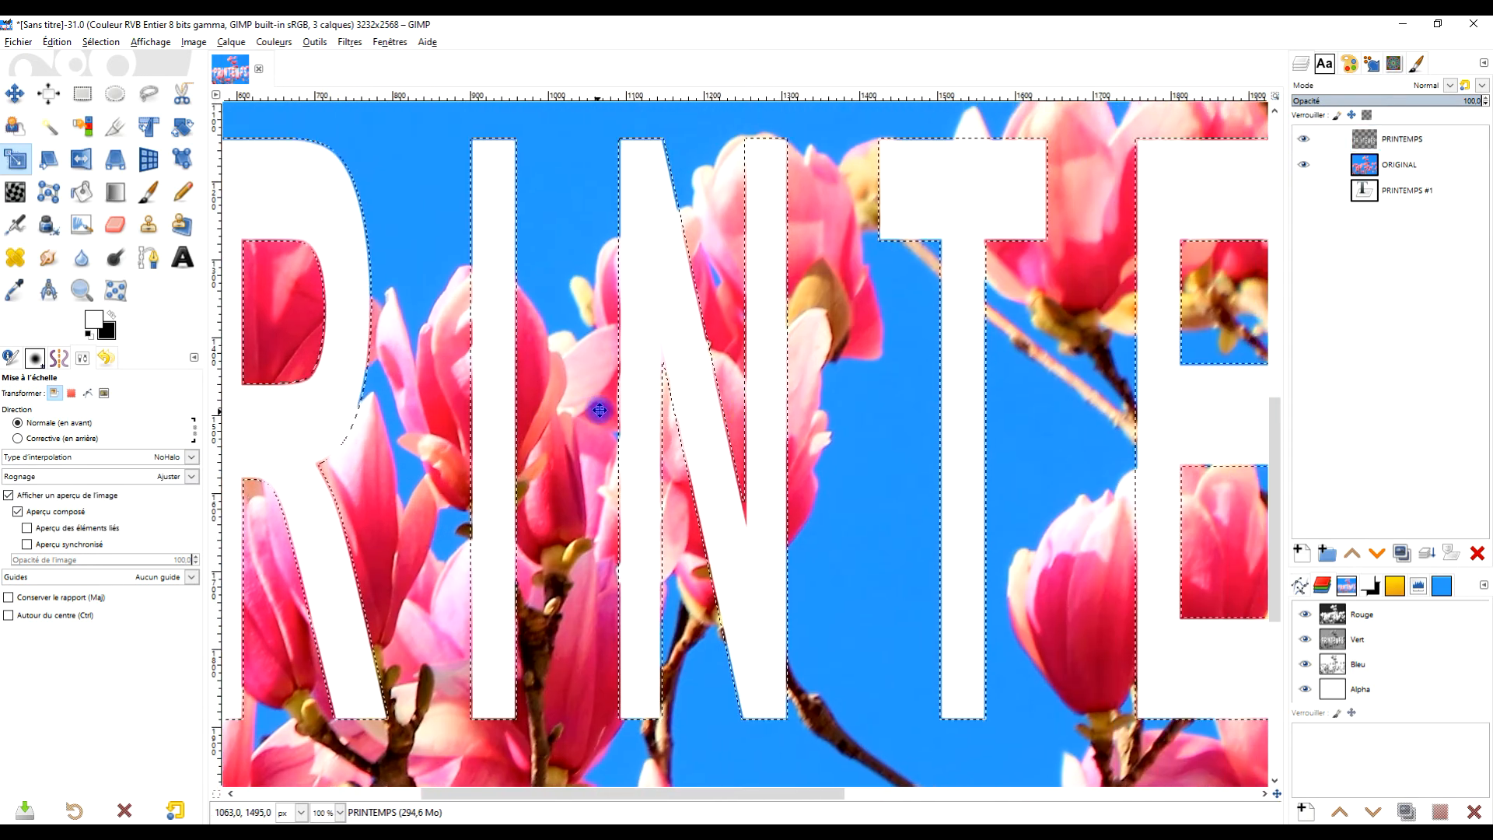
{"action": "left_click_drag", "start_coordinate": [1032, 451], "coordinate": [765, 464]}
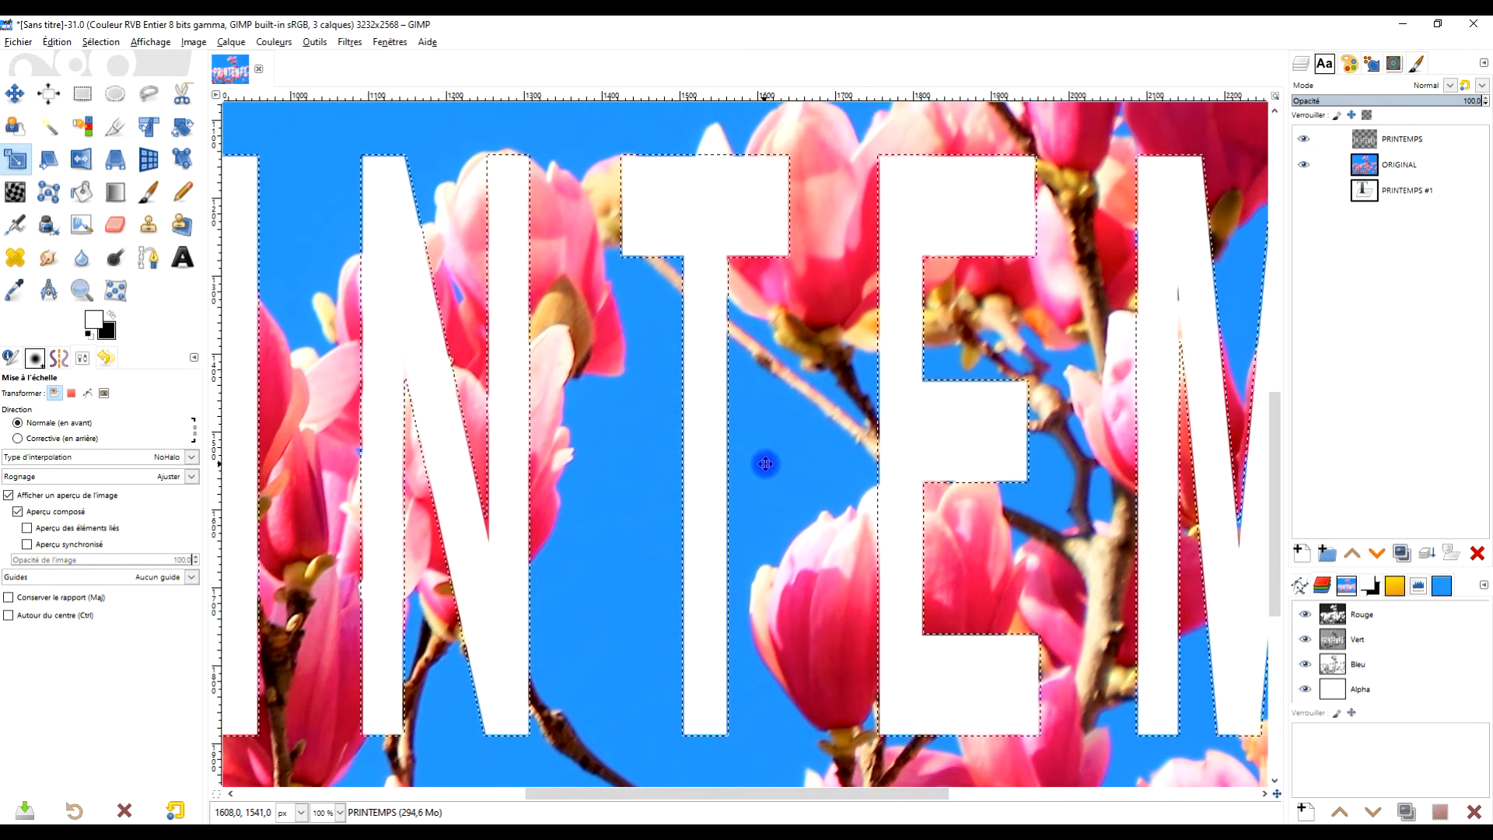
{"action": "left_click", "coordinate": [350, 45]}
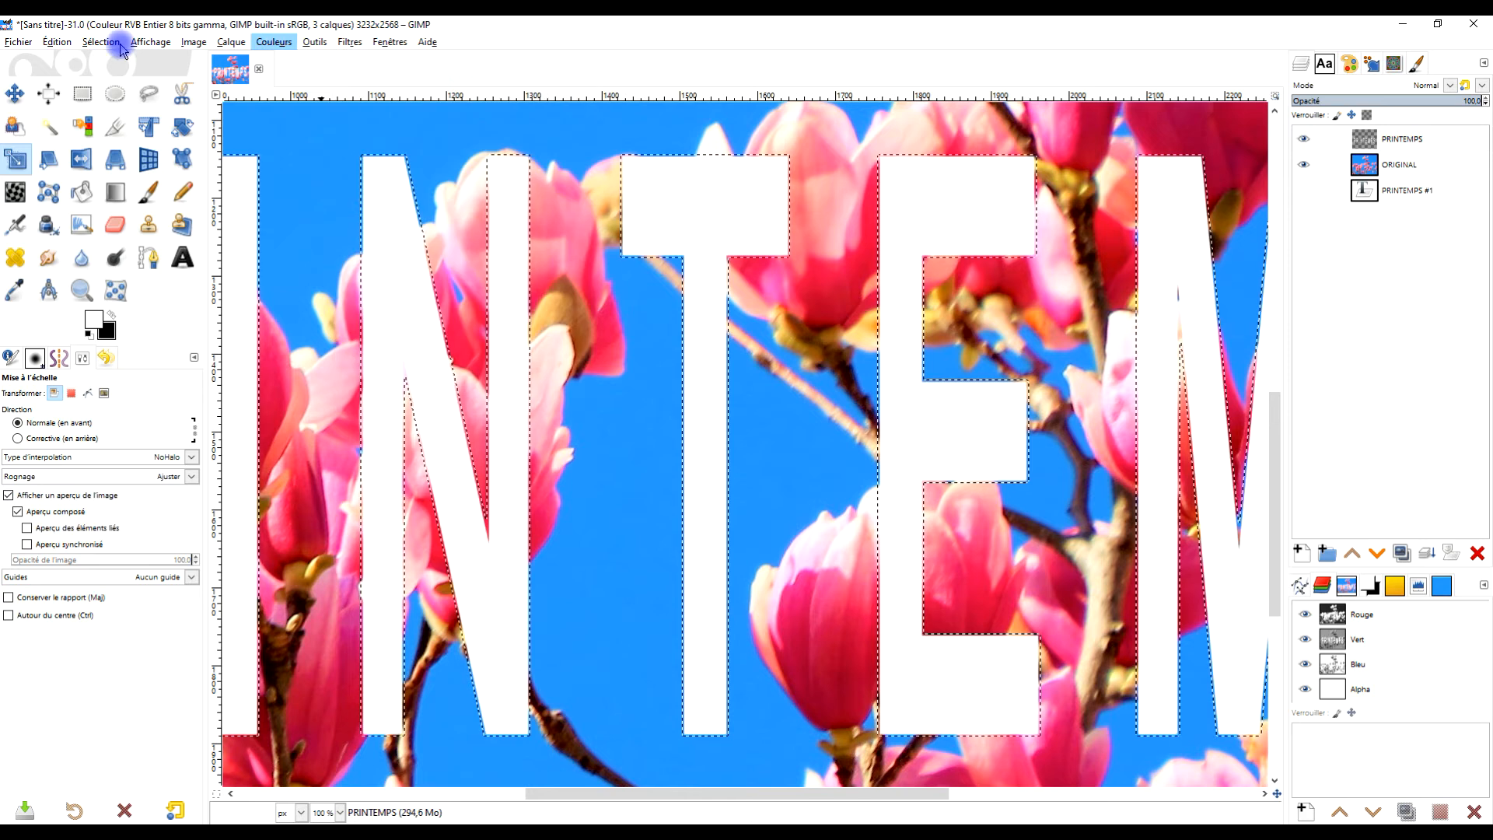
{"action": "mouse_move", "coordinate": [49, 46]}
{"action": "mouse_move", "coordinate": [101, 42]}
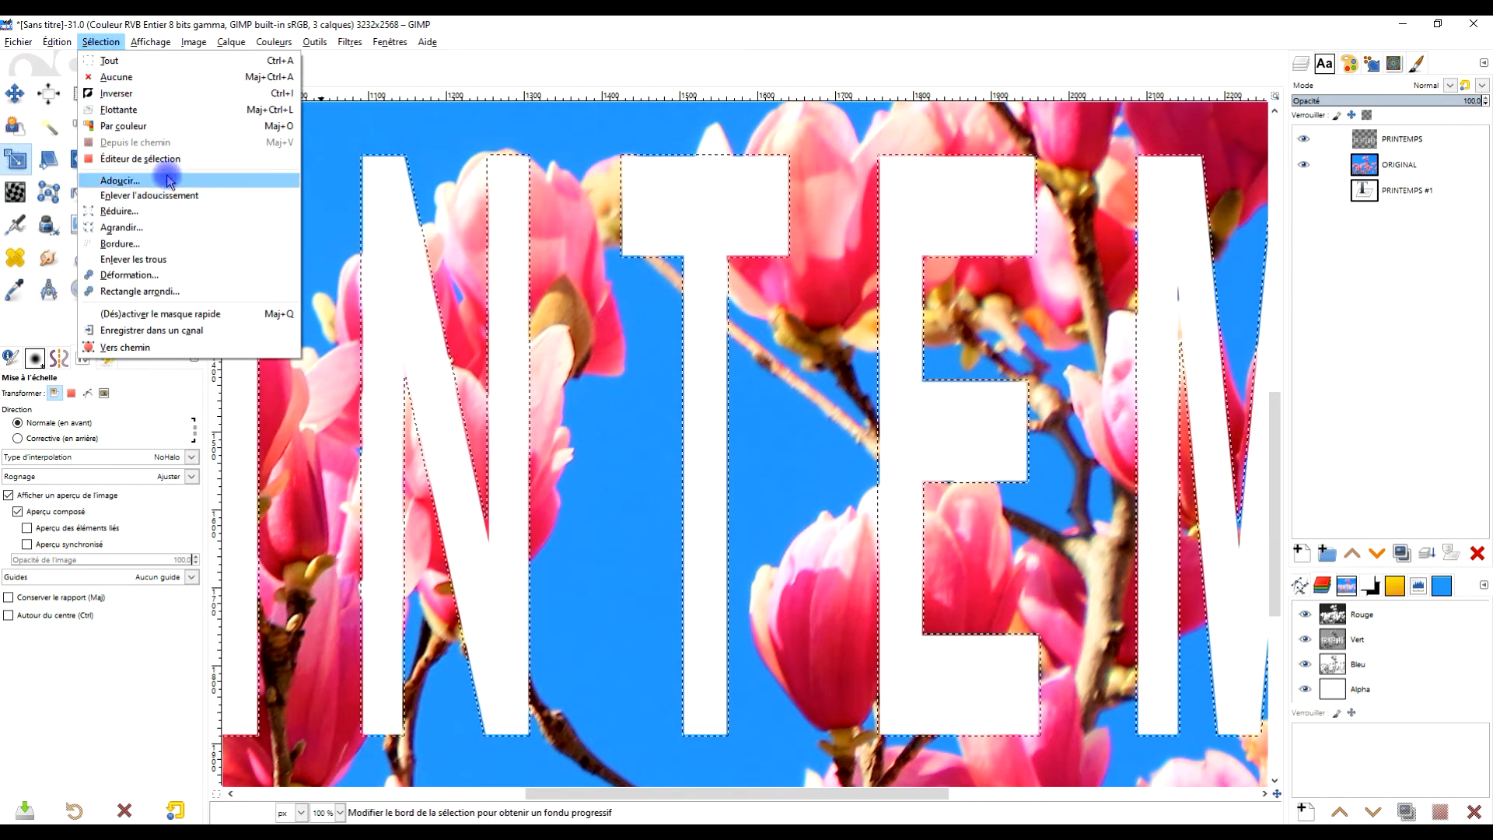
{"action": "left_click", "coordinate": [160, 230]}
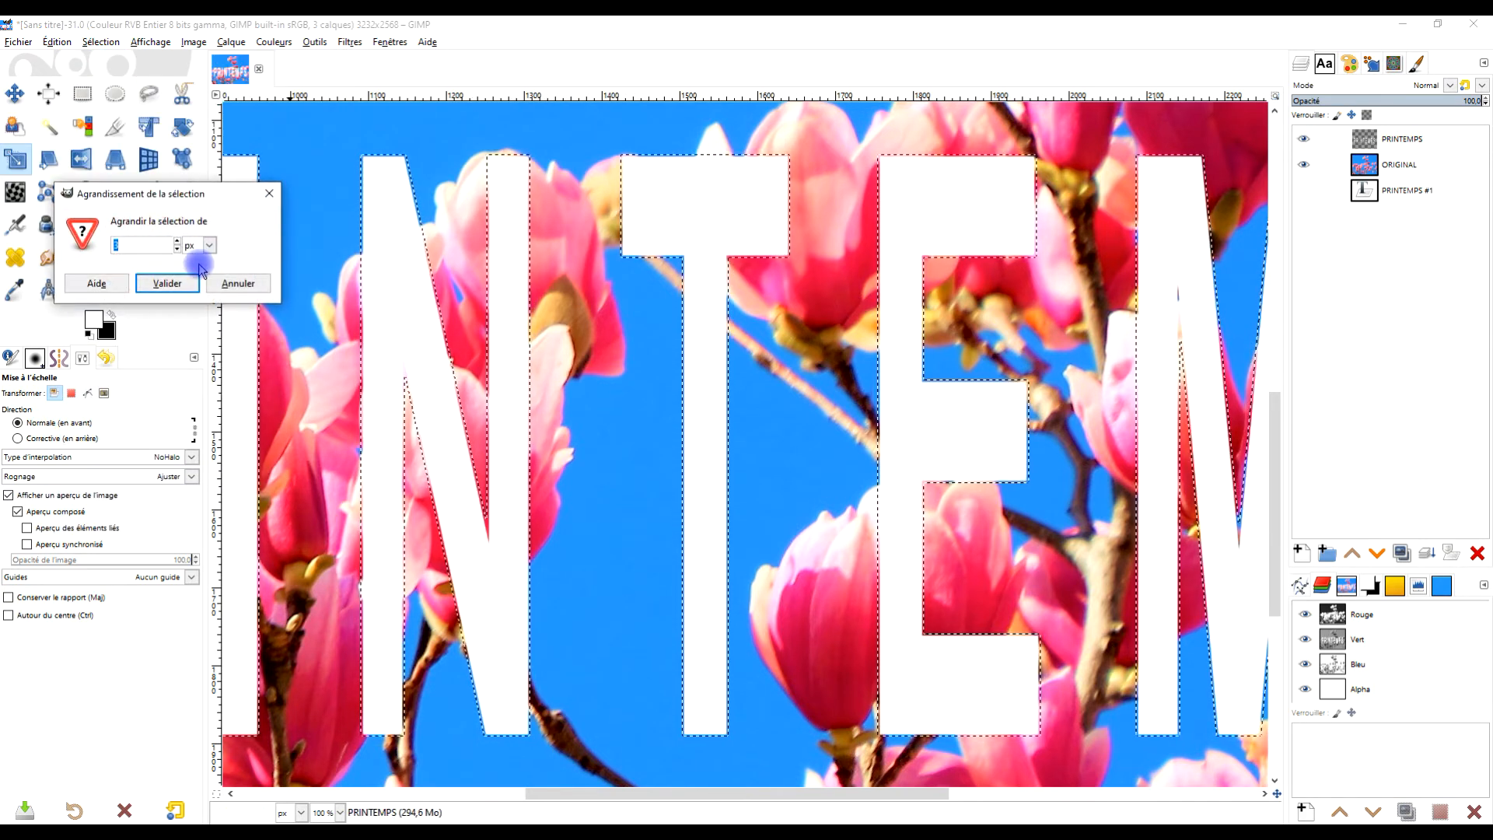
{"action": "left_click", "coordinate": [168, 283]}
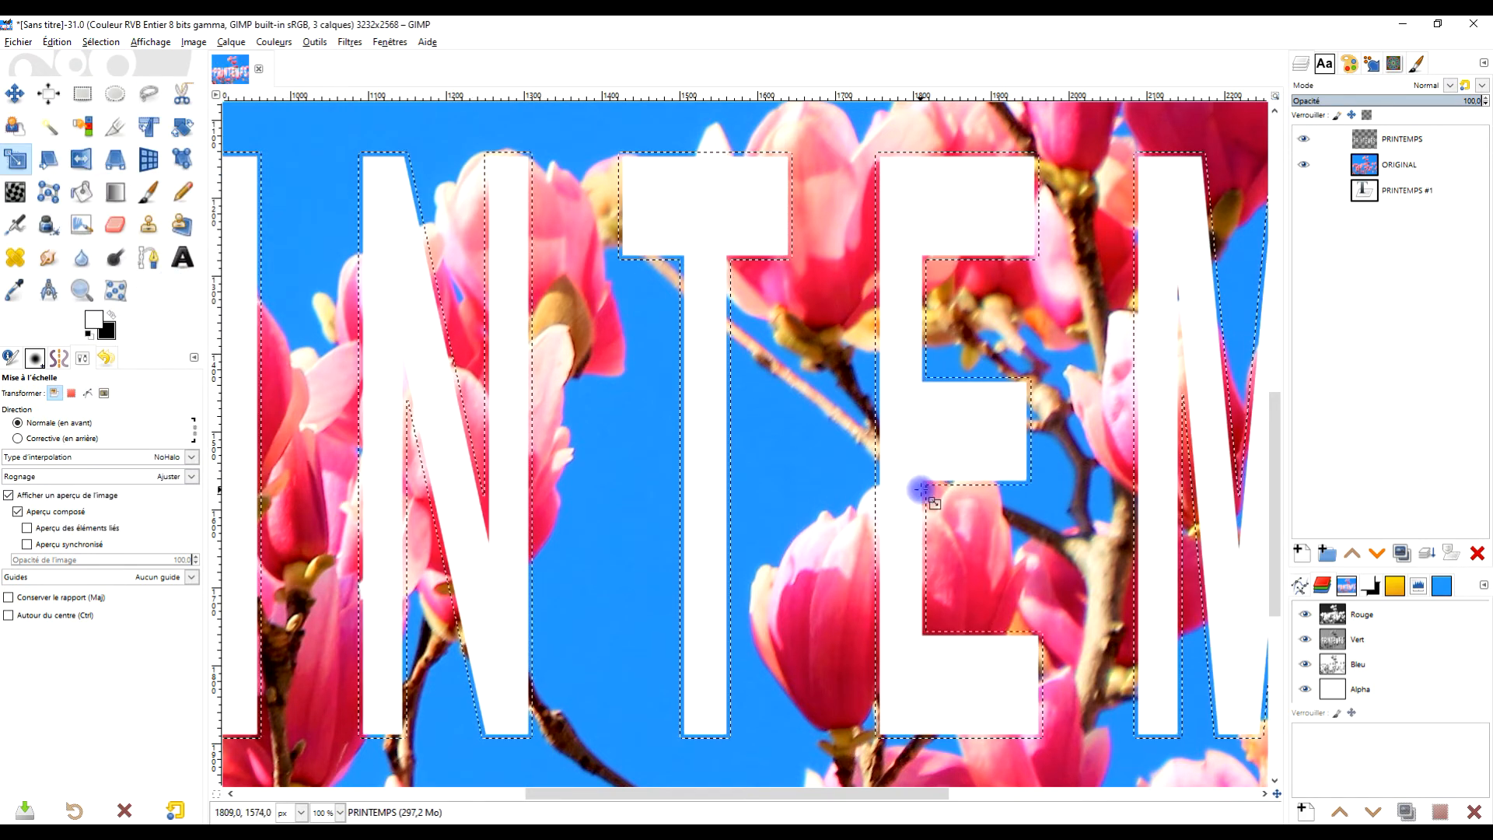
Examine the margin between the enlarged selection and the letter edges along the whole word PRINTEMPS
{"action": "left_click_drag", "start_coordinate": [921, 488], "coordinate": [612, 437]}
{"action": "scroll", "coordinate": [687, 458], "scroll_direction": "right", "scroll_amount": 8}
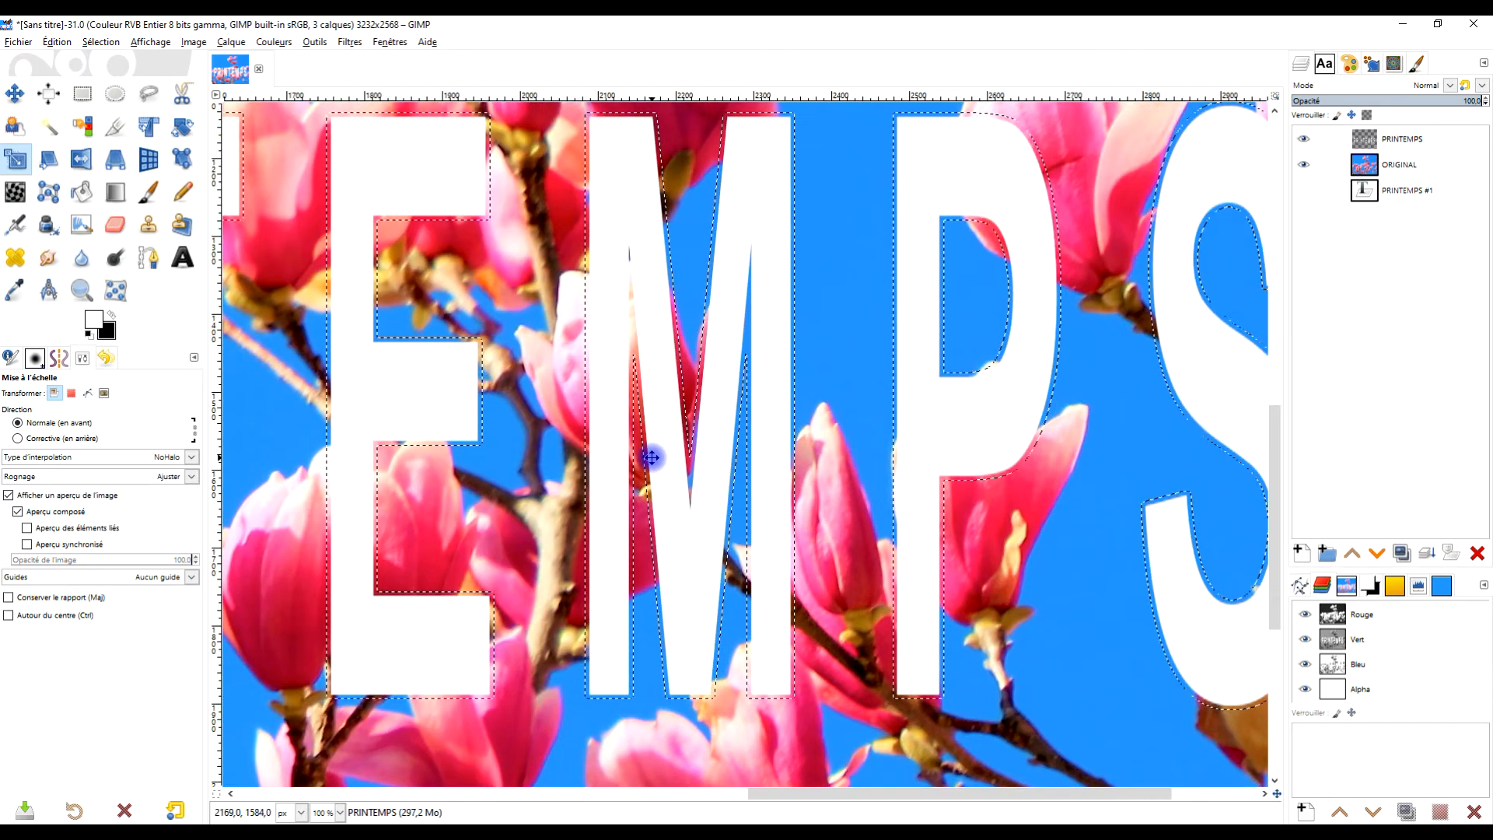
{"action": "left_click_drag", "start_coordinate": [362, 448], "coordinate": [1070, 443]}
{"action": "left_click_drag", "start_coordinate": [430, 444], "coordinate": [943, 440]}
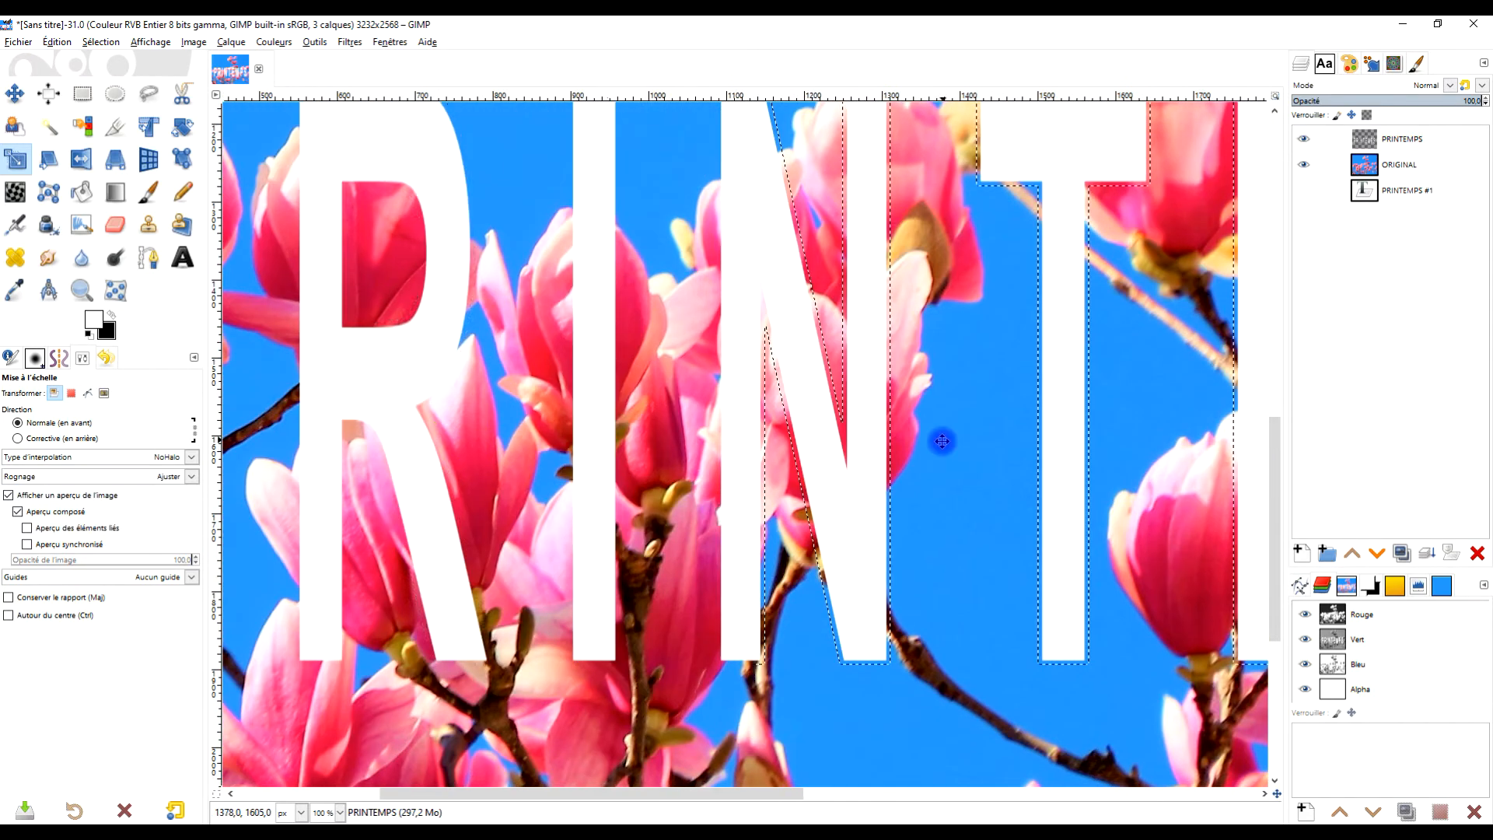
{"action": "left_click_drag", "start_coordinate": [601, 448], "coordinate": [936, 468]}
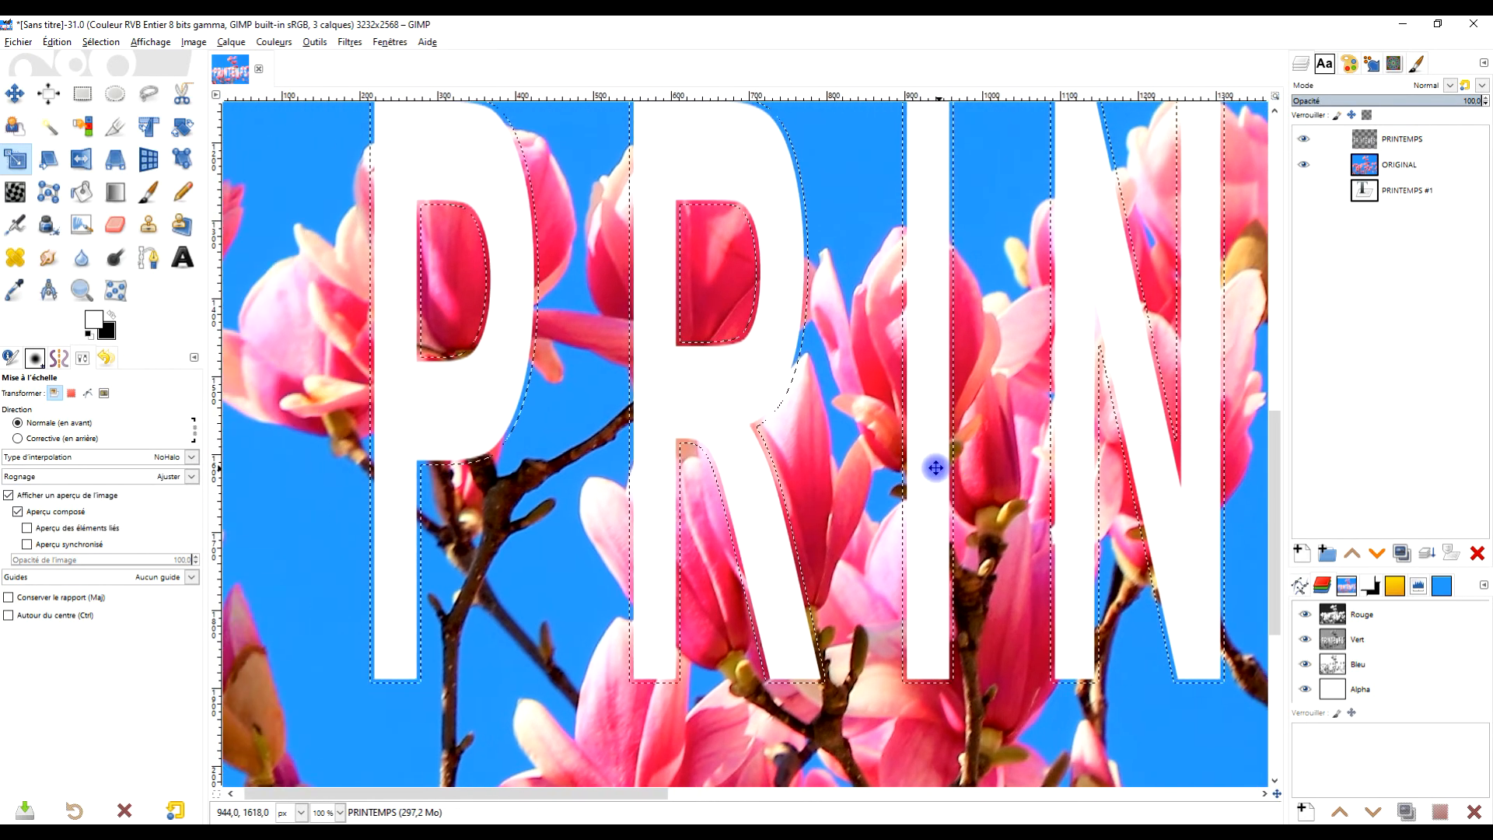
{"action": "scroll", "coordinate": [909, 465], "scroll_direction": "down", "scroll_amount": 3}
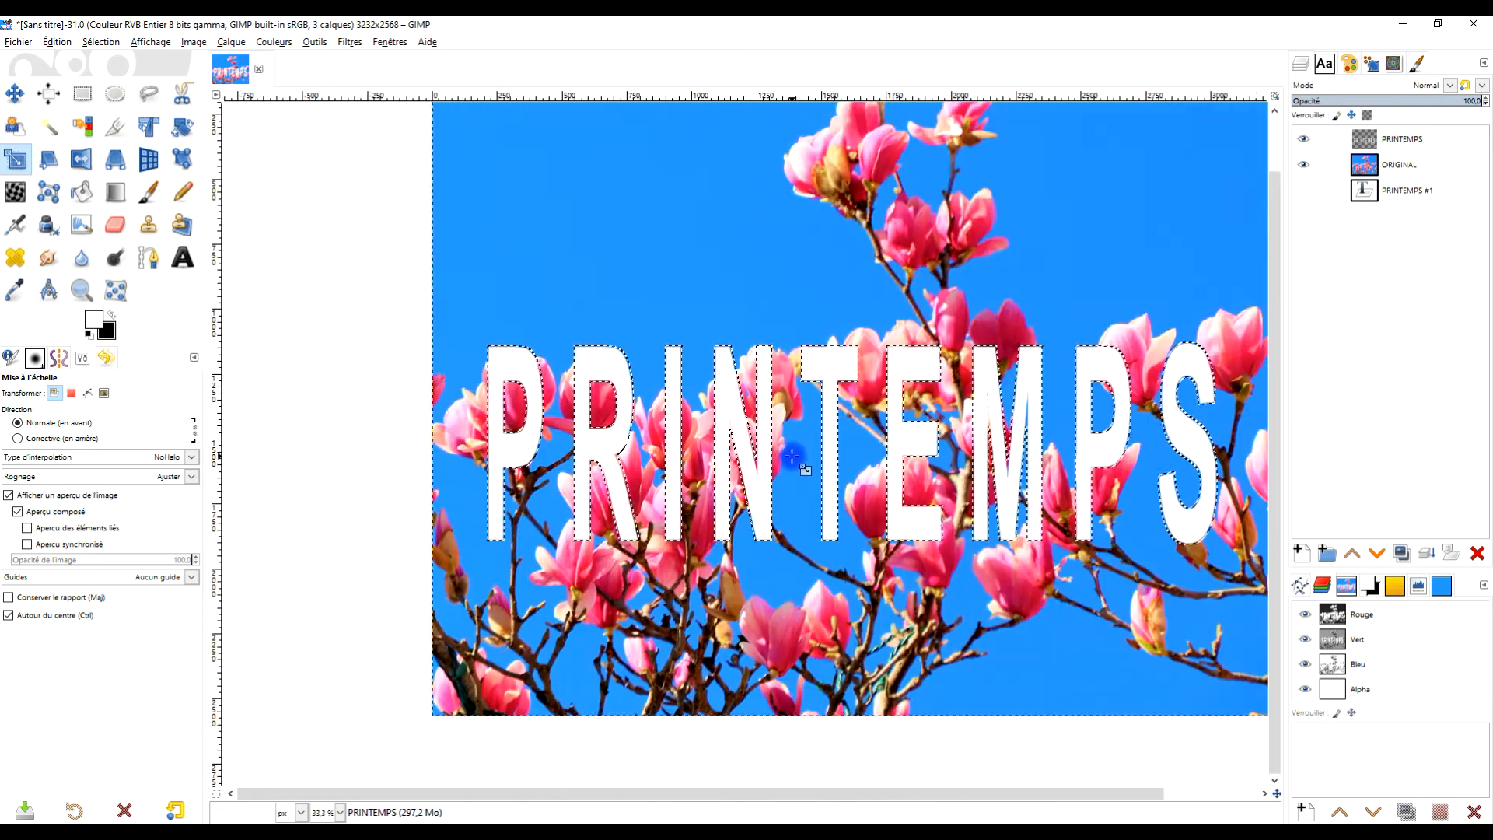
{"action": "scroll", "coordinate": [819, 459], "scroll_direction": "up", "scroll_amount": 2}
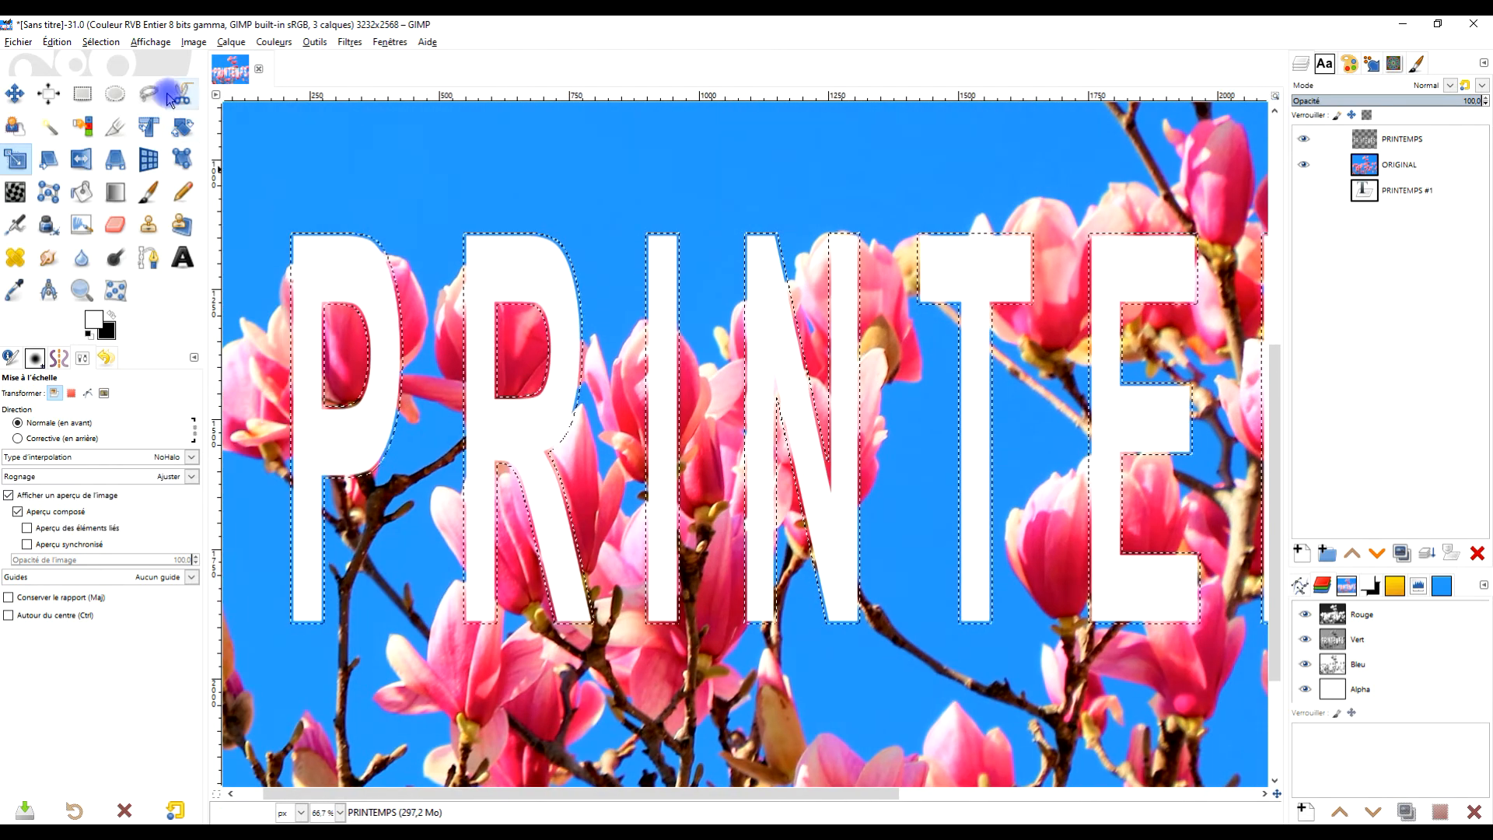
Grow the selection around the PRINTEMPS letters once more and fill it with the white foreground colour
{"action": "left_click", "coordinate": [71, 47]}
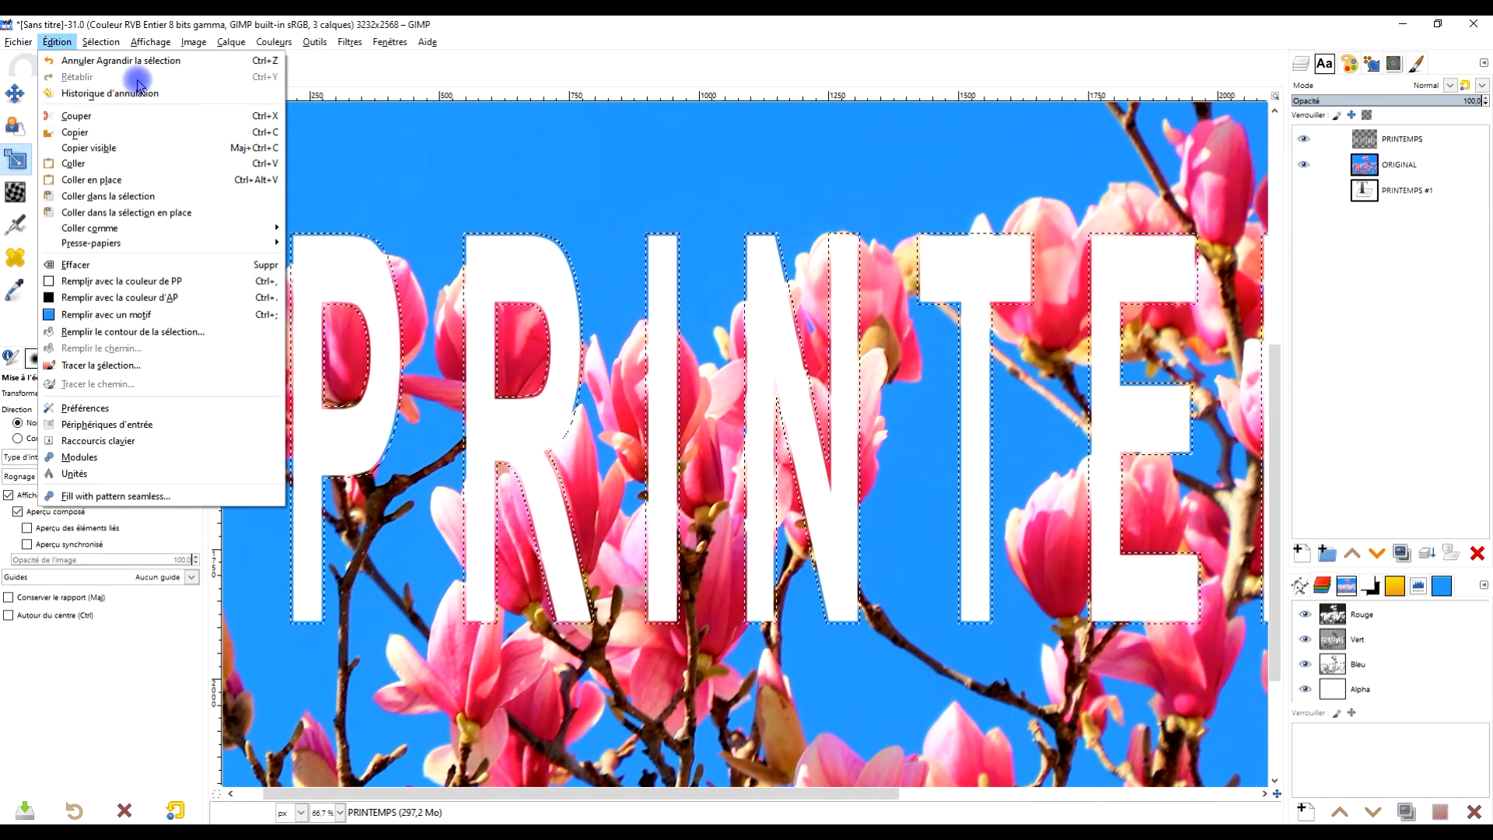
{"action": "mouse_move", "coordinate": [101, 42]}
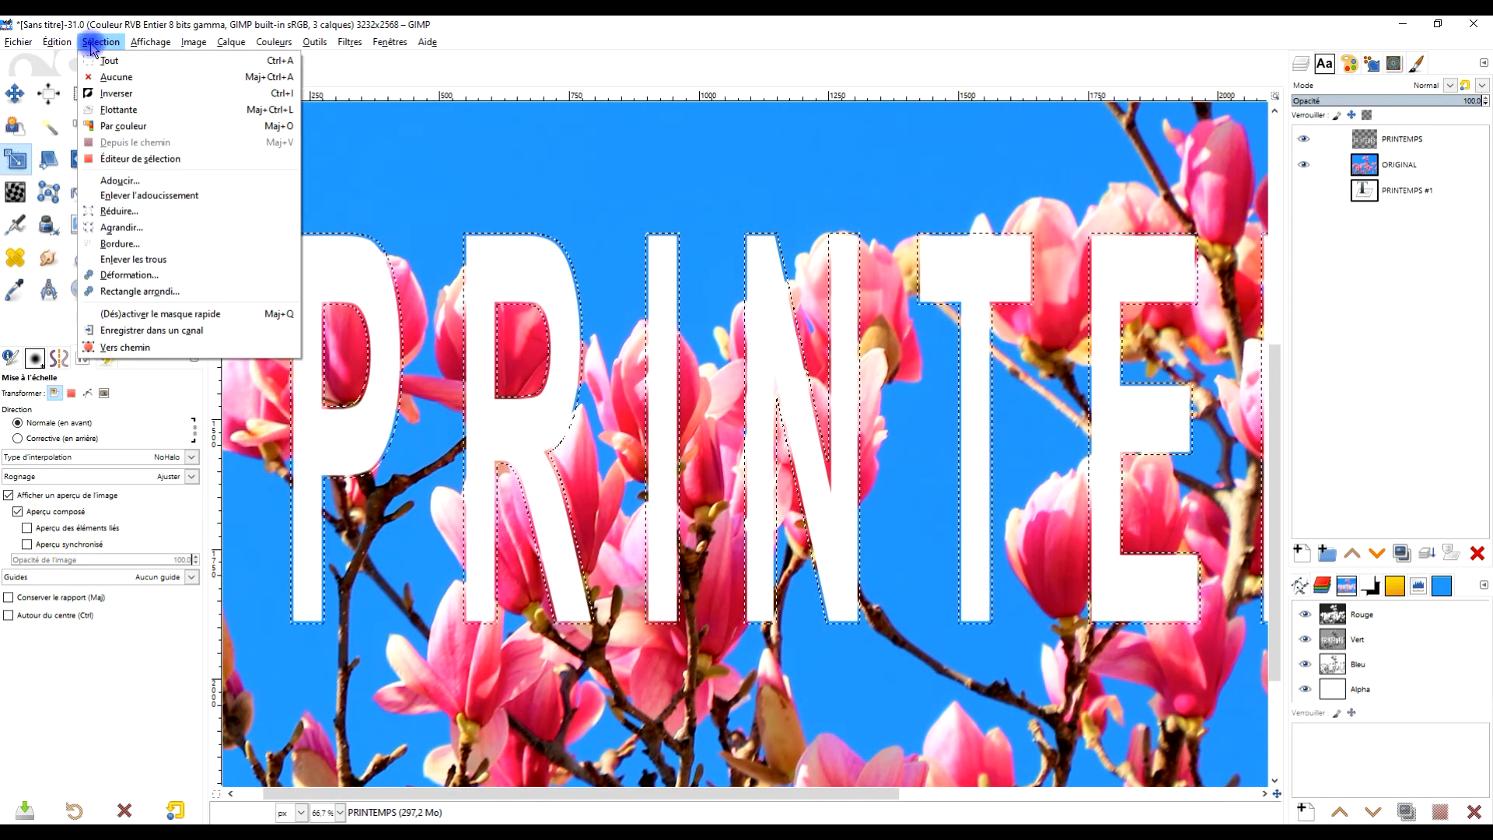
{"action": "left_click", "coordinate": [152, 229]}
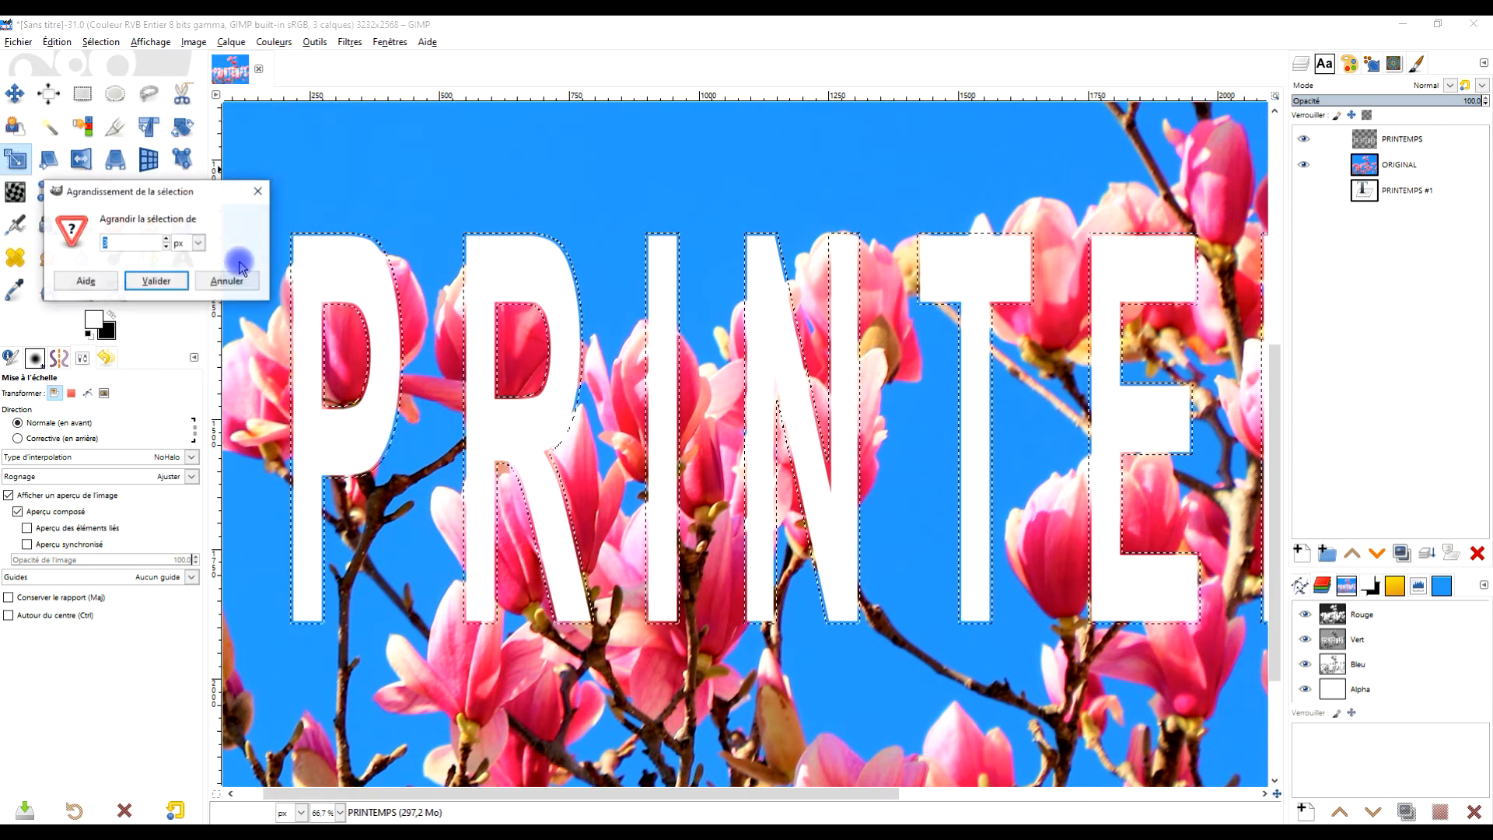
{"action": "left_click", "coordinate": [160, 281]}
{"action": "scroll", "coordinate": [493, 366], "scroll_direction": "right", "scroll_amount": 5}
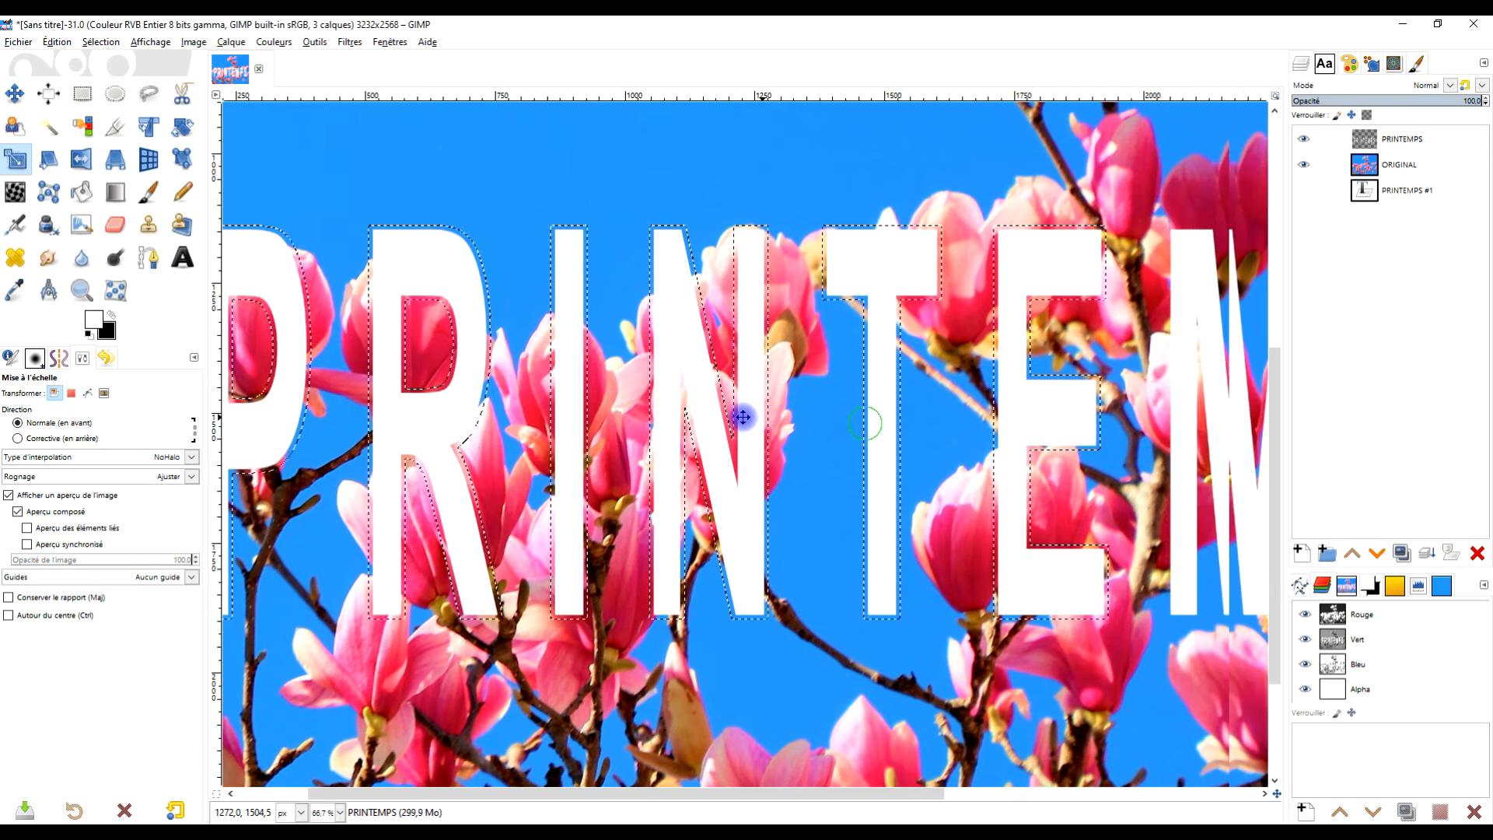
{"action": "left_click_drag", "start_coordinate": [91, 325], "coordinate": [623, 337]}
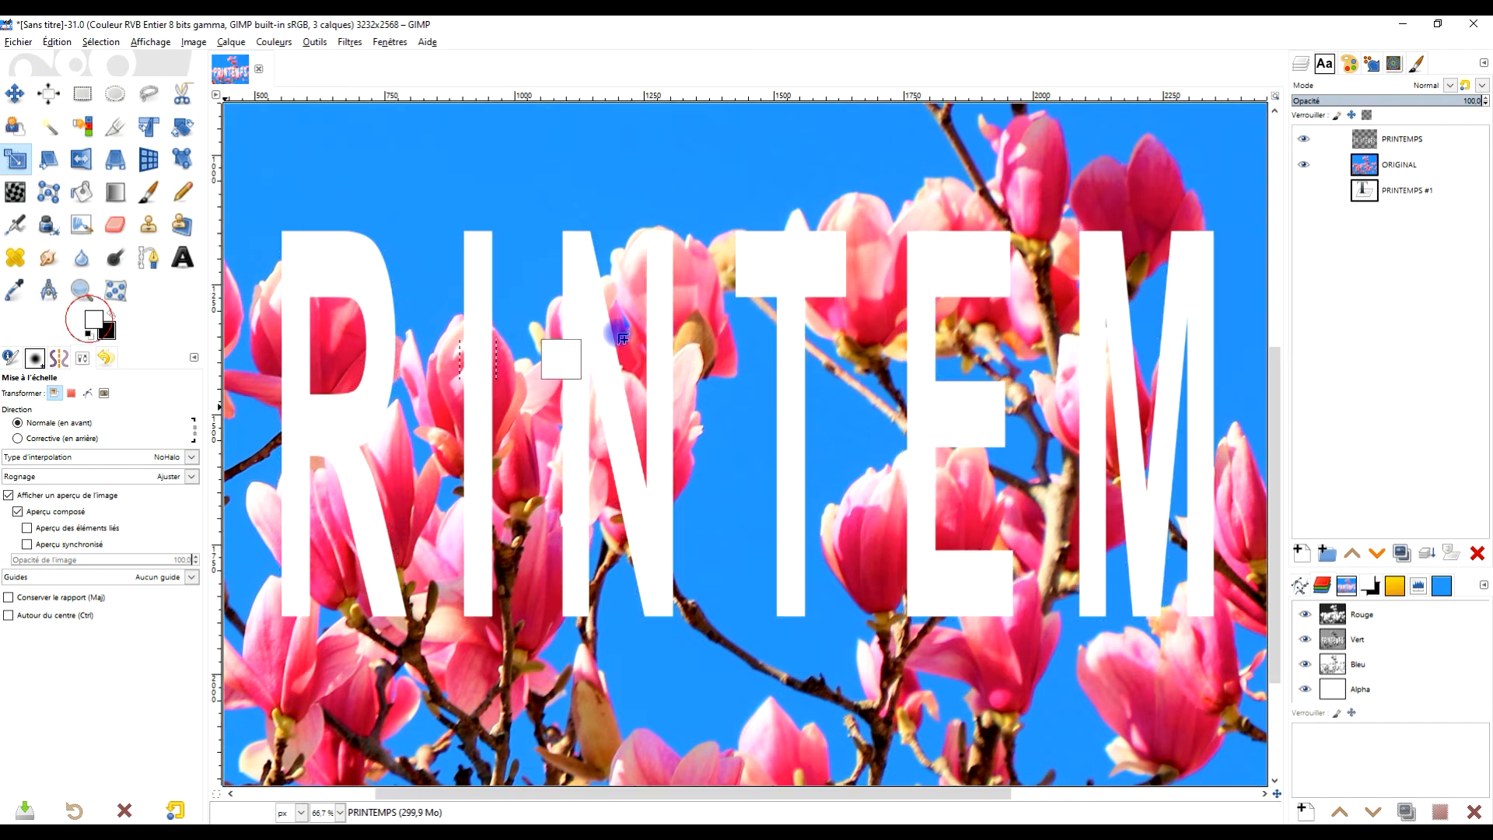
Grow the PRINTEMPS selection a further time and fill the enlarged letters with white
{"action": "scroll", "coordinate": [712, 340], "scroll_direction": "down", "scroll_amount": 3}
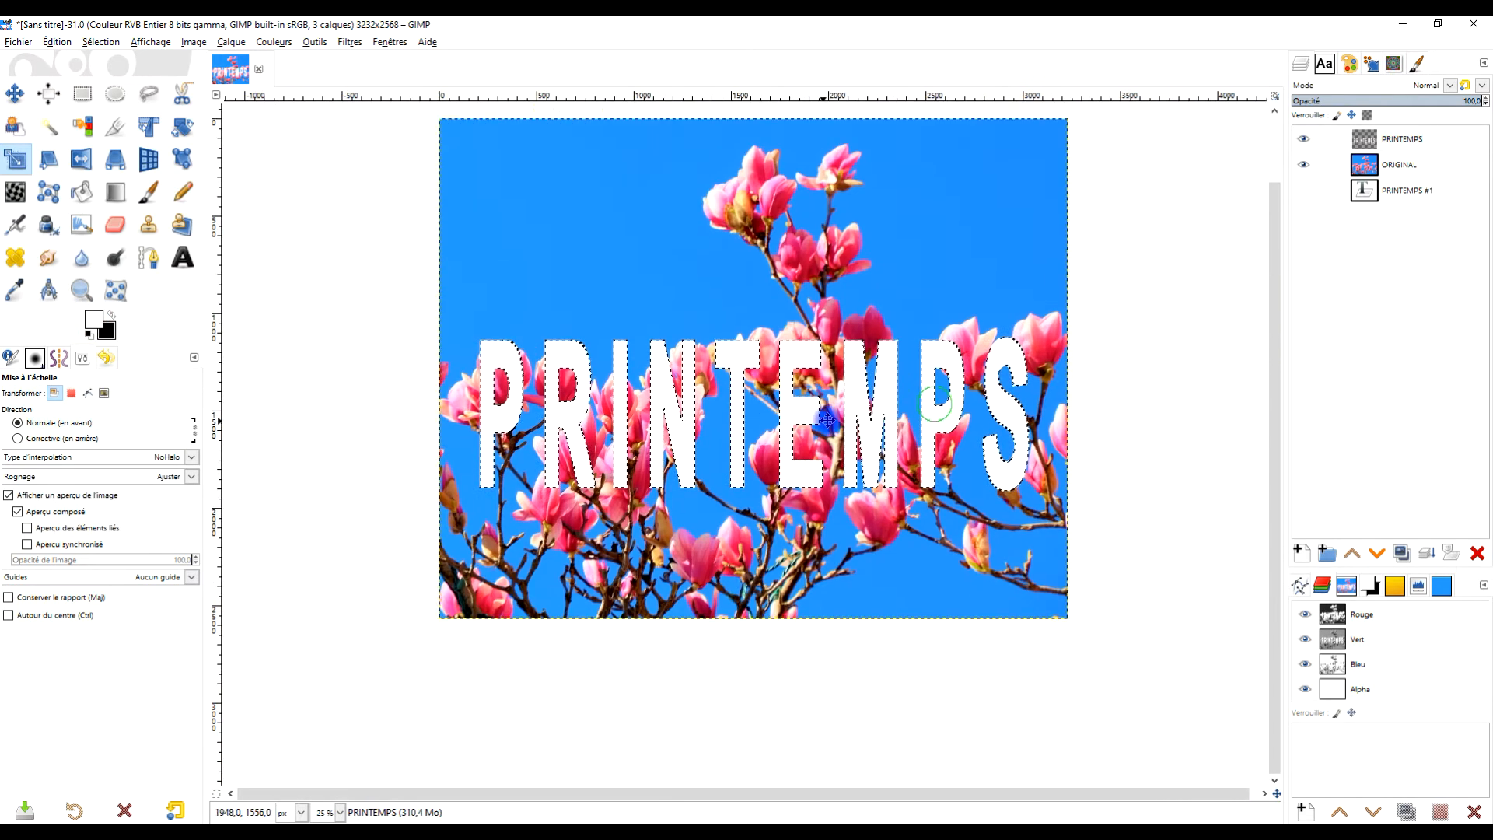
{"action": "scroll", "coordinate": [830, 421], "scroll_direction": "up", "scroll_amount": 2}
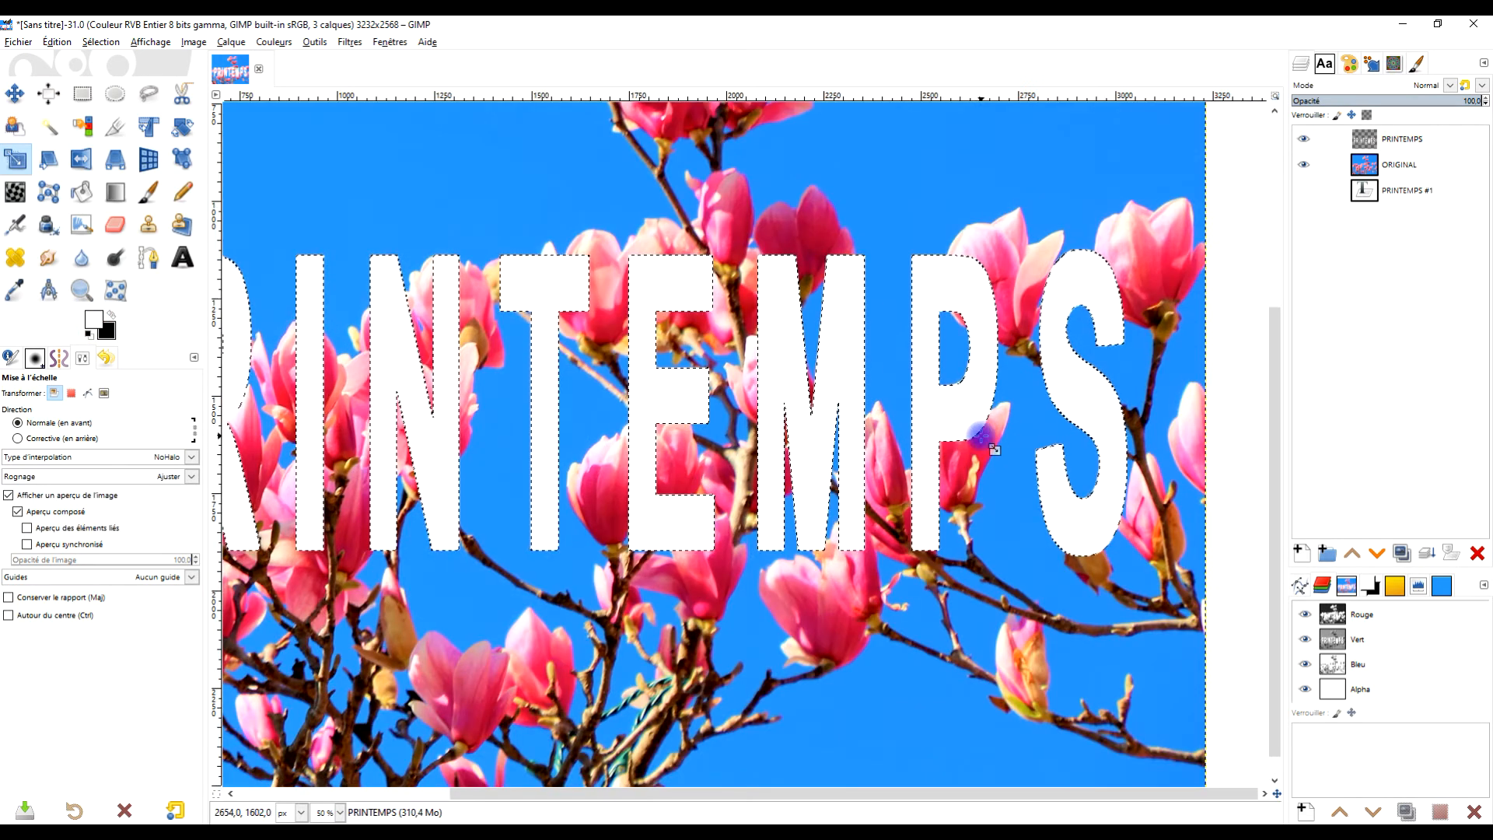
{"action": "left_click_drag", "start_coordinate": [569, 448], "coordinate": [805, 440]}
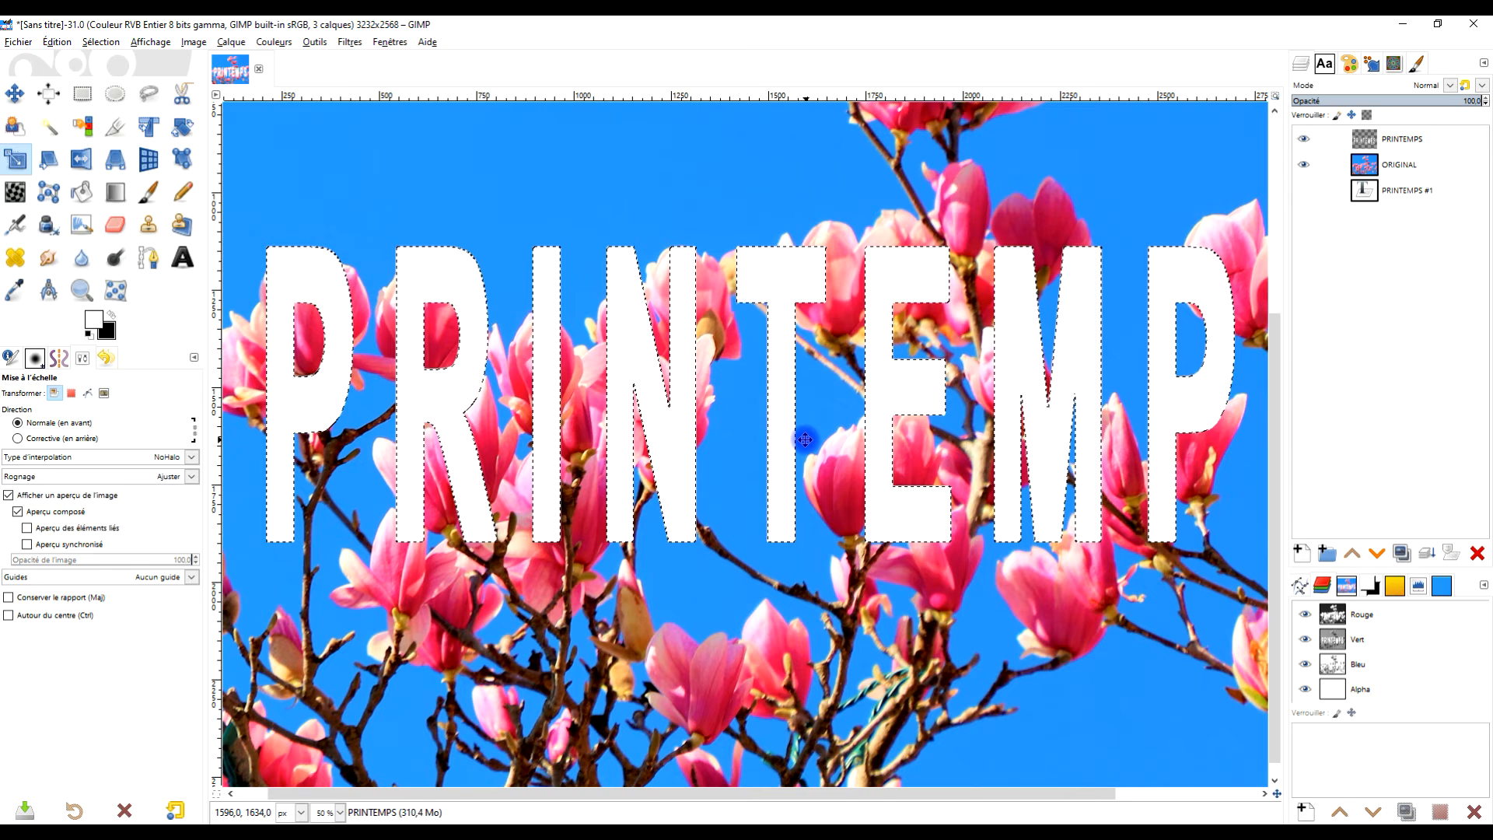
{"action": "scroll", "coordinate": [810, 432], "scroll_direction": "down", "scroll_amount": 1}
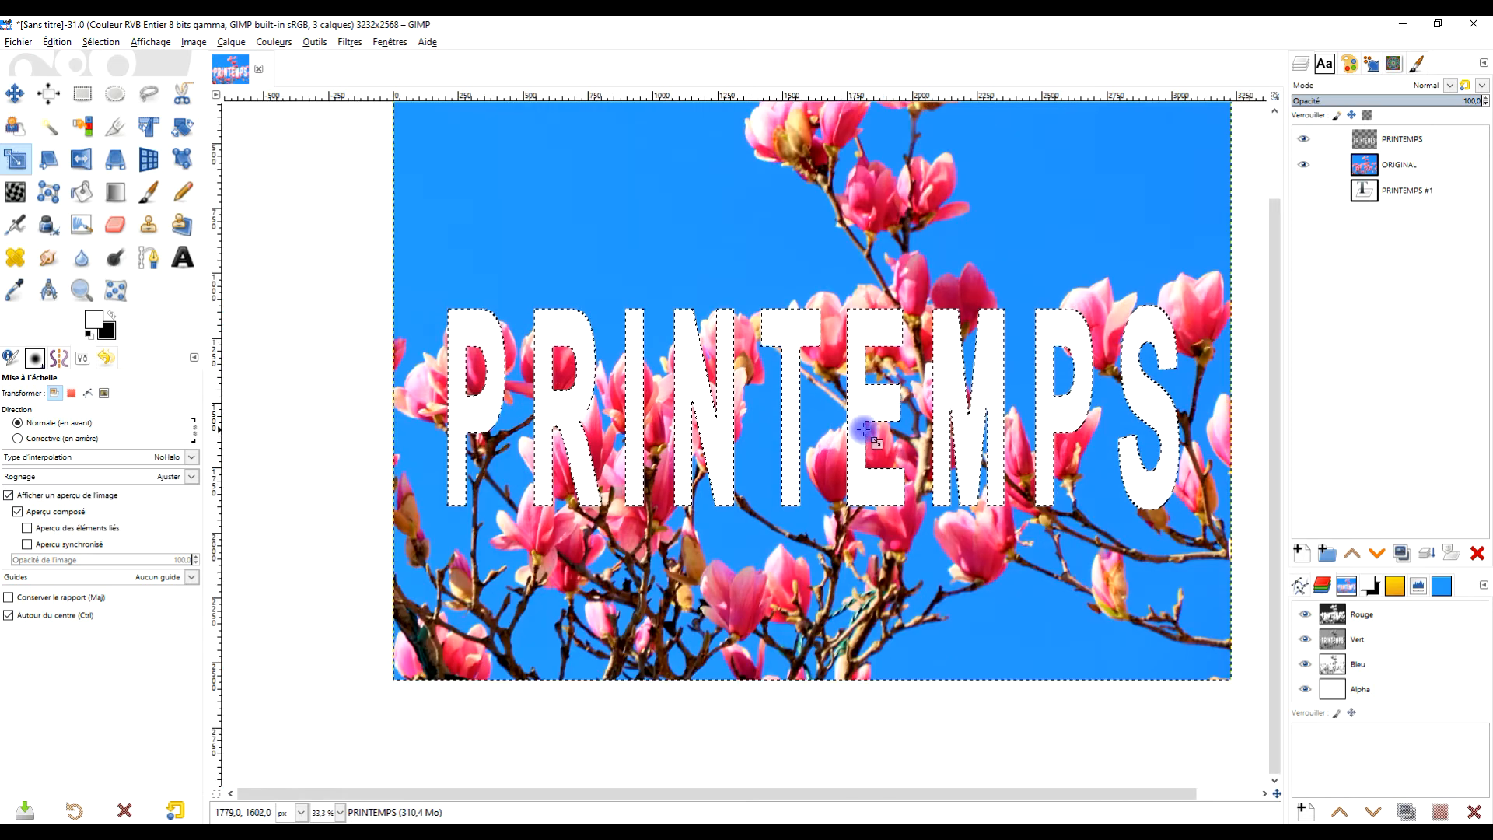
{"action": "left_click_drag", "start_coordinate": [865, 430], "coordinate": [838, 450]}
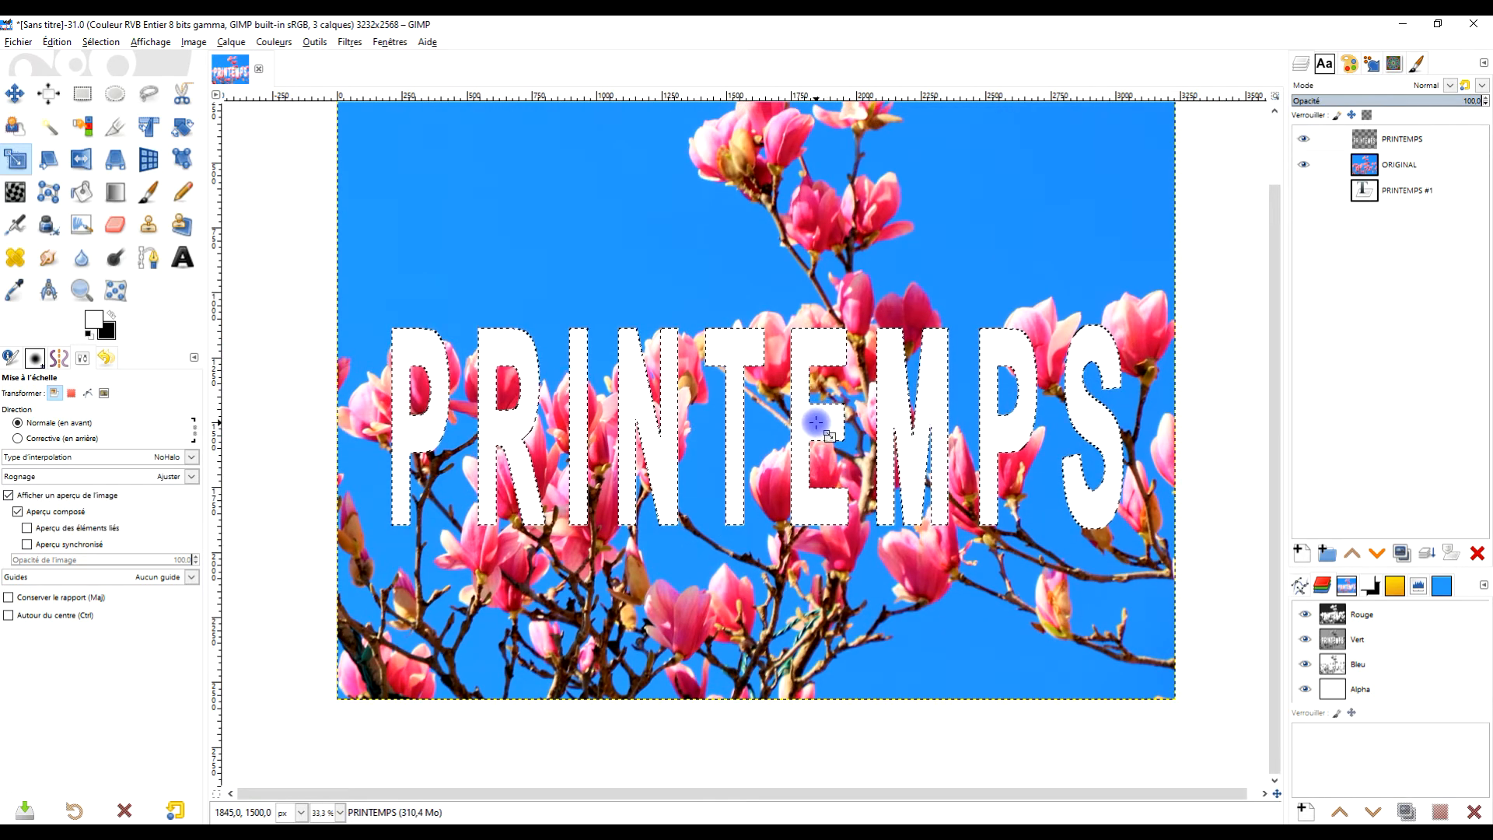
{"action": "left_click", "coordinate": [101, 42]}
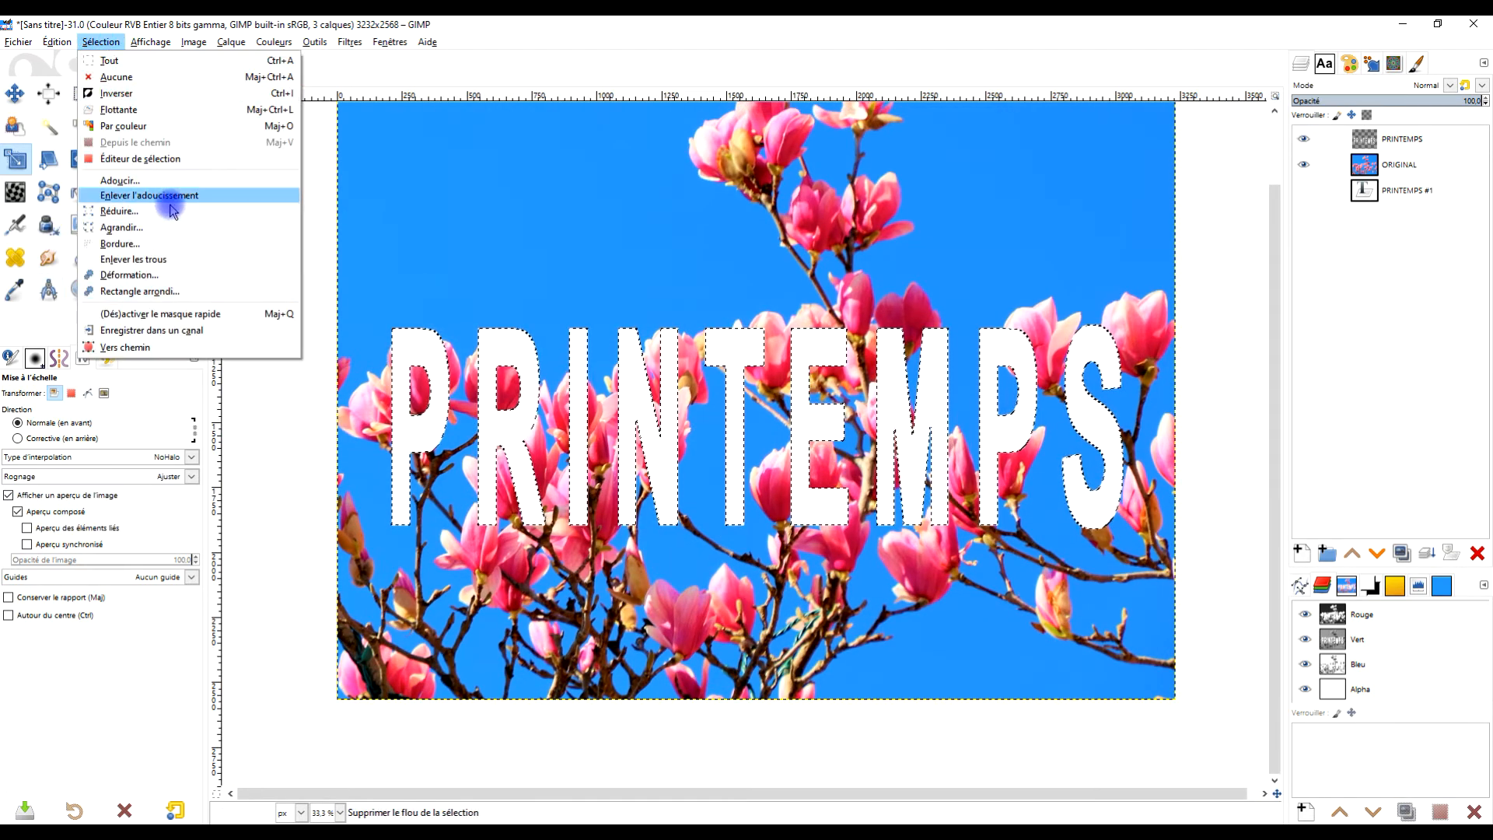
{"action": "left_click", "coordinate": [161, 228]}
{"action": "left_click", "coordinate": [165, 282]}
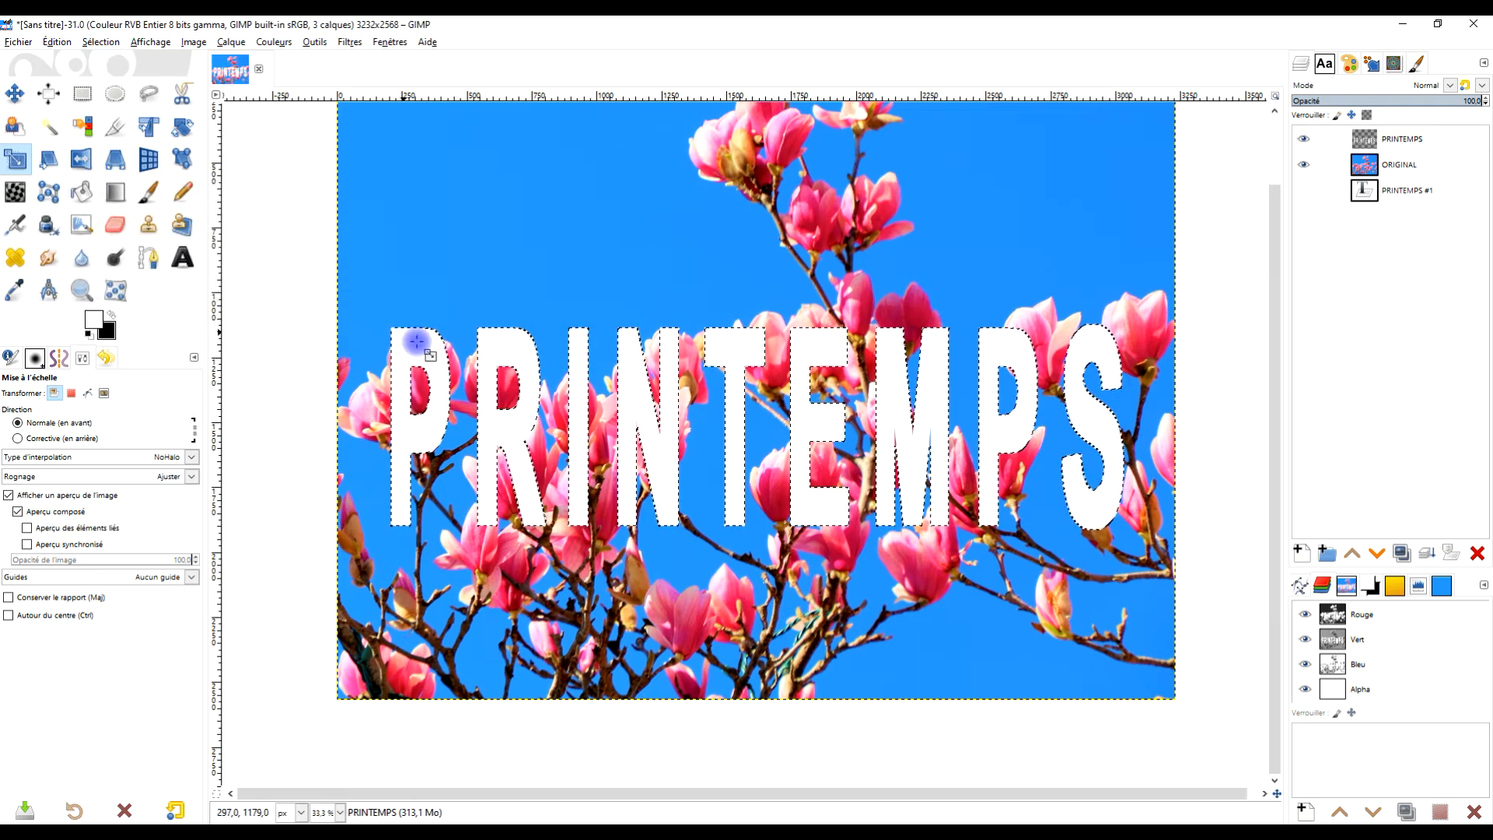
{"action": "left_click_drag", "start_coordinate": [91, 321], "coordinate": [709, 372]}
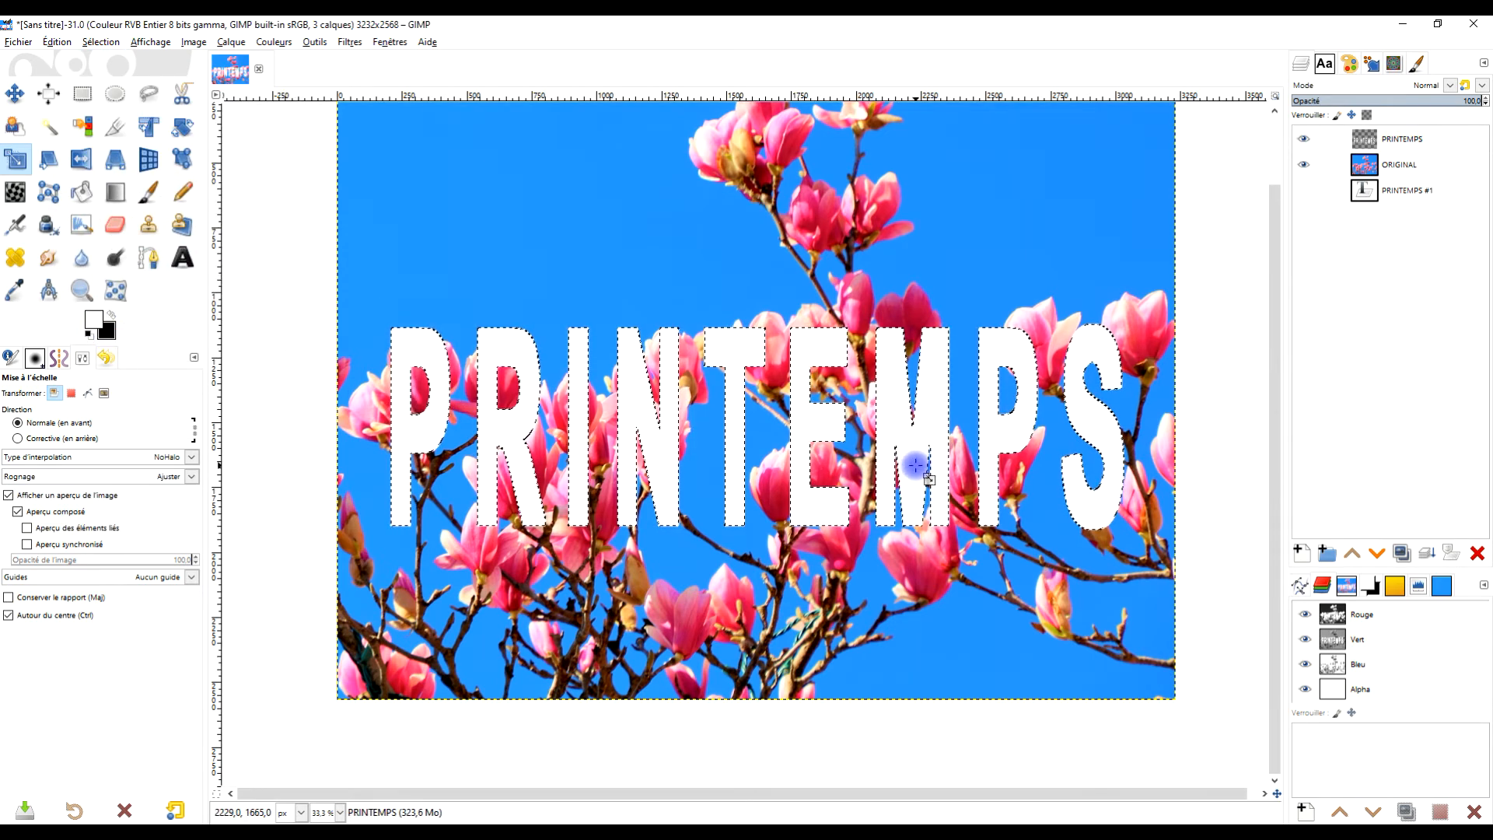
Drop the selection around the PRINTEMPS letters using the Rectangle Select tool
{"action": "scroll", "coordinate": [916, 465], "scroll_direction": "up", "scroll_amount": 2}
{"action": "left_click", "coordinate": [82, 93]}
{"action": "left_click", "coordinate": [461, 216]}
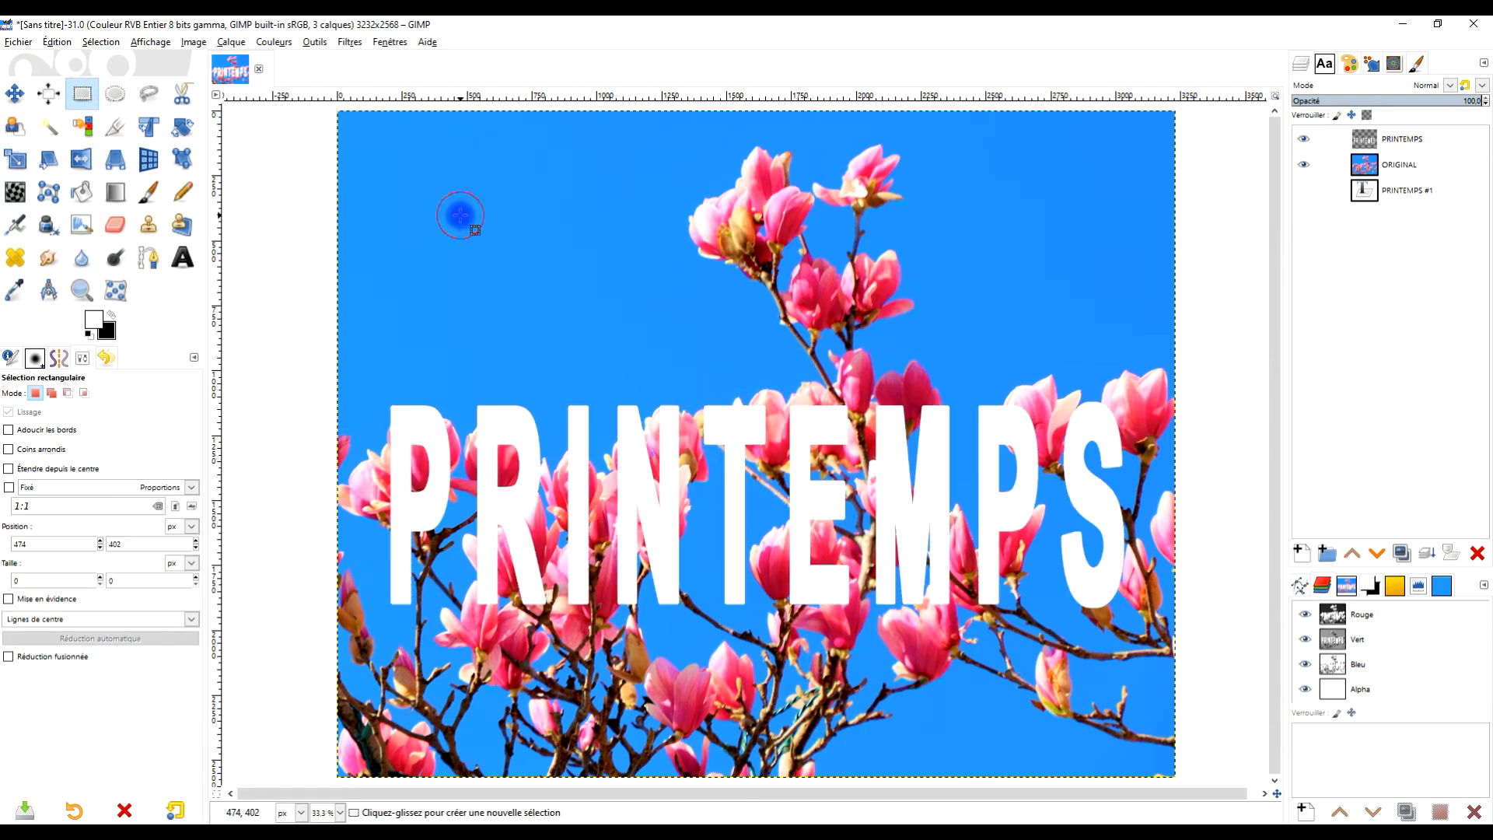
Duplicate the thickened PRINTEMPS layer, move the copy to the bottom of the layer stack and hide it
{"action": "scroll", "coordinate": [701, 388], "scroll_direction": "down", "scroll_amount": 2}
{"action": "scroll", "coordinate": [690, 416], "scroll_direction": "up", "scroll_amount": 1}
{"action": "left_click_drag", "start_coordinate": [737, 428], "coordinate": [717, 386]}
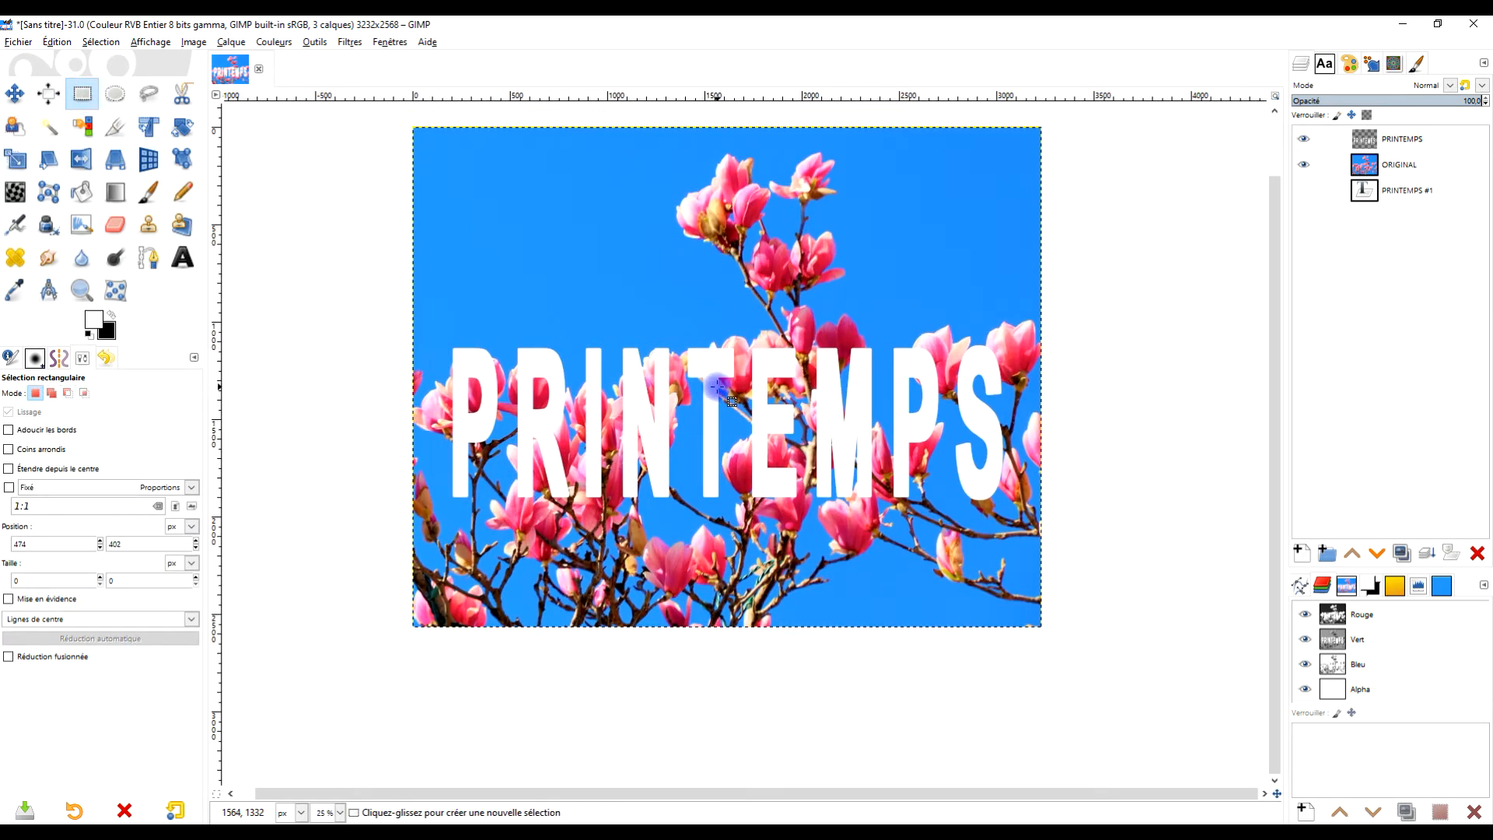
{"action": "scroll", "coordinate": [717, 387], "scroll_direction": "up", "scroll_amount": 1}
{"action": "left_click", "coordinate": [1410, 140]}
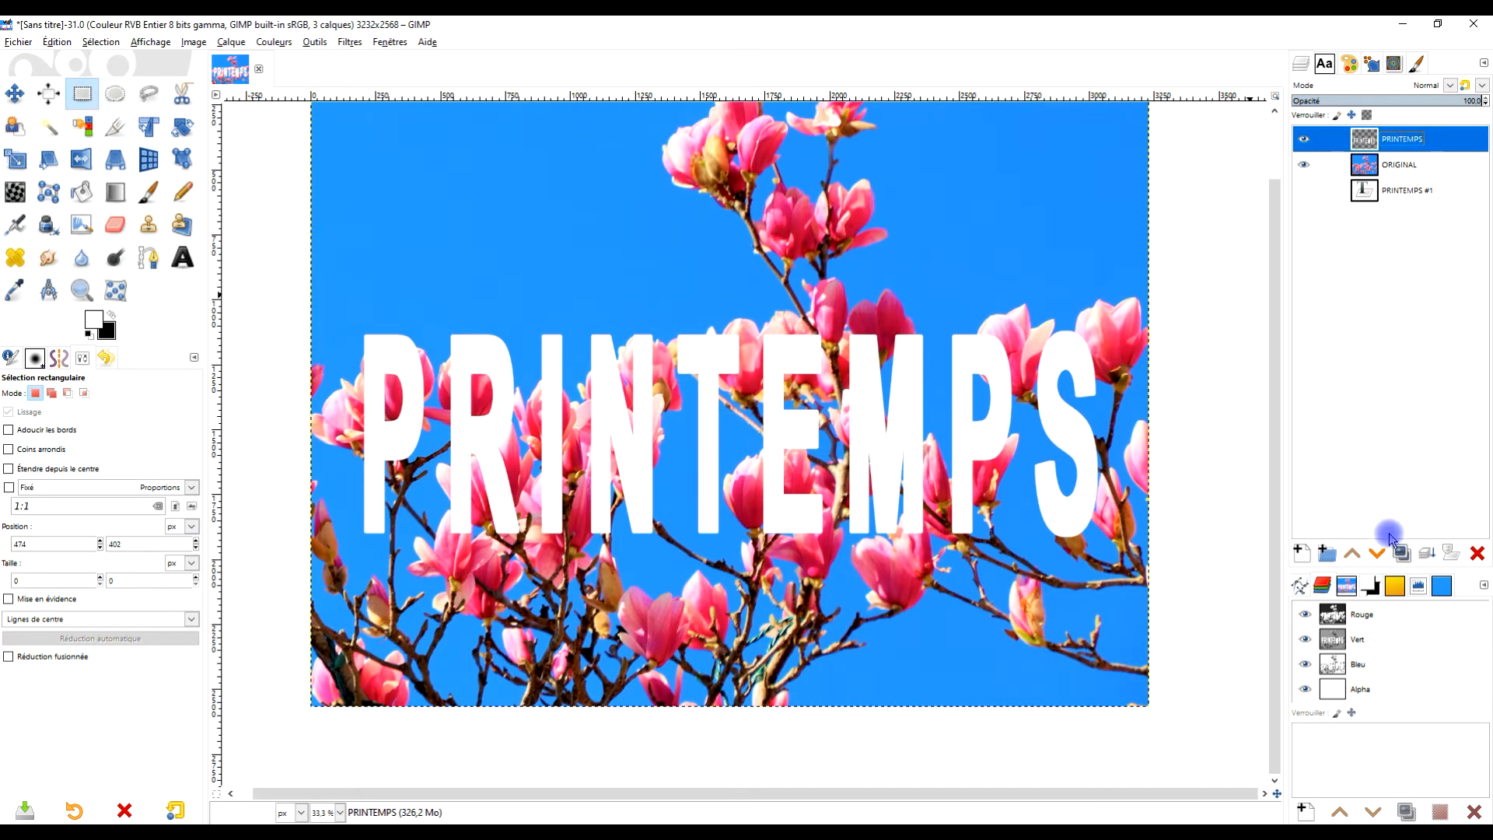
{"action": "left_click", "coordinate": [1408, 558]}
{"action": "left_click_drag", "start_coordinate": [1427, 164], "coordinate": [1297, 224]}
{"action": "left_click", "coordinate": [1301, 219]}
Turn the alpha of the visible PRINTEMPS layer into a selection and shrink it by 15 px
{"action": "left_click", "coordinate": [1368, 140]}
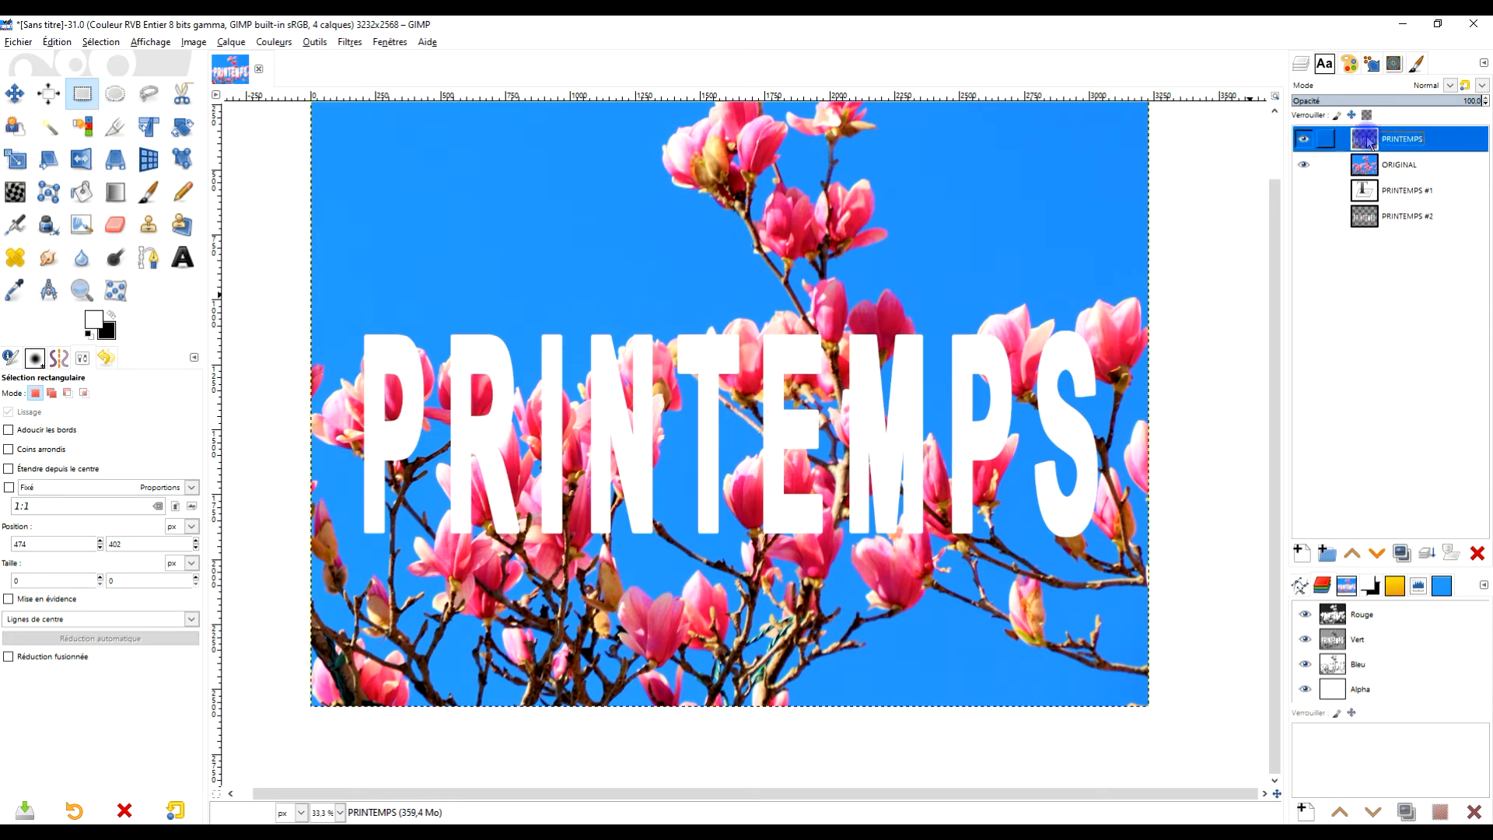
{"action": "right_click", "coordinate": [1368, 143]}
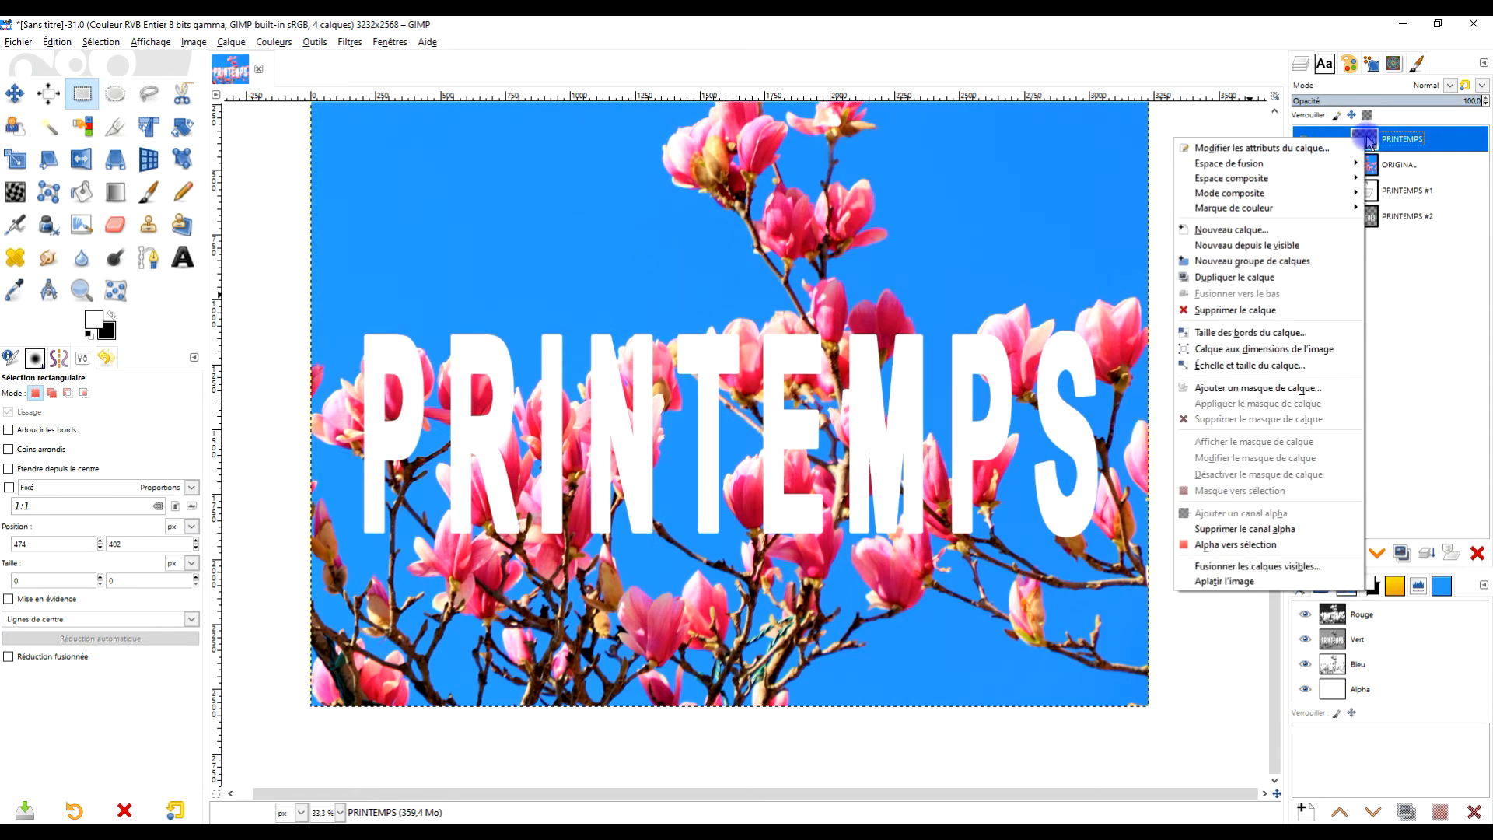
{"action": "left_click", "coordinate": [1245, 547]}
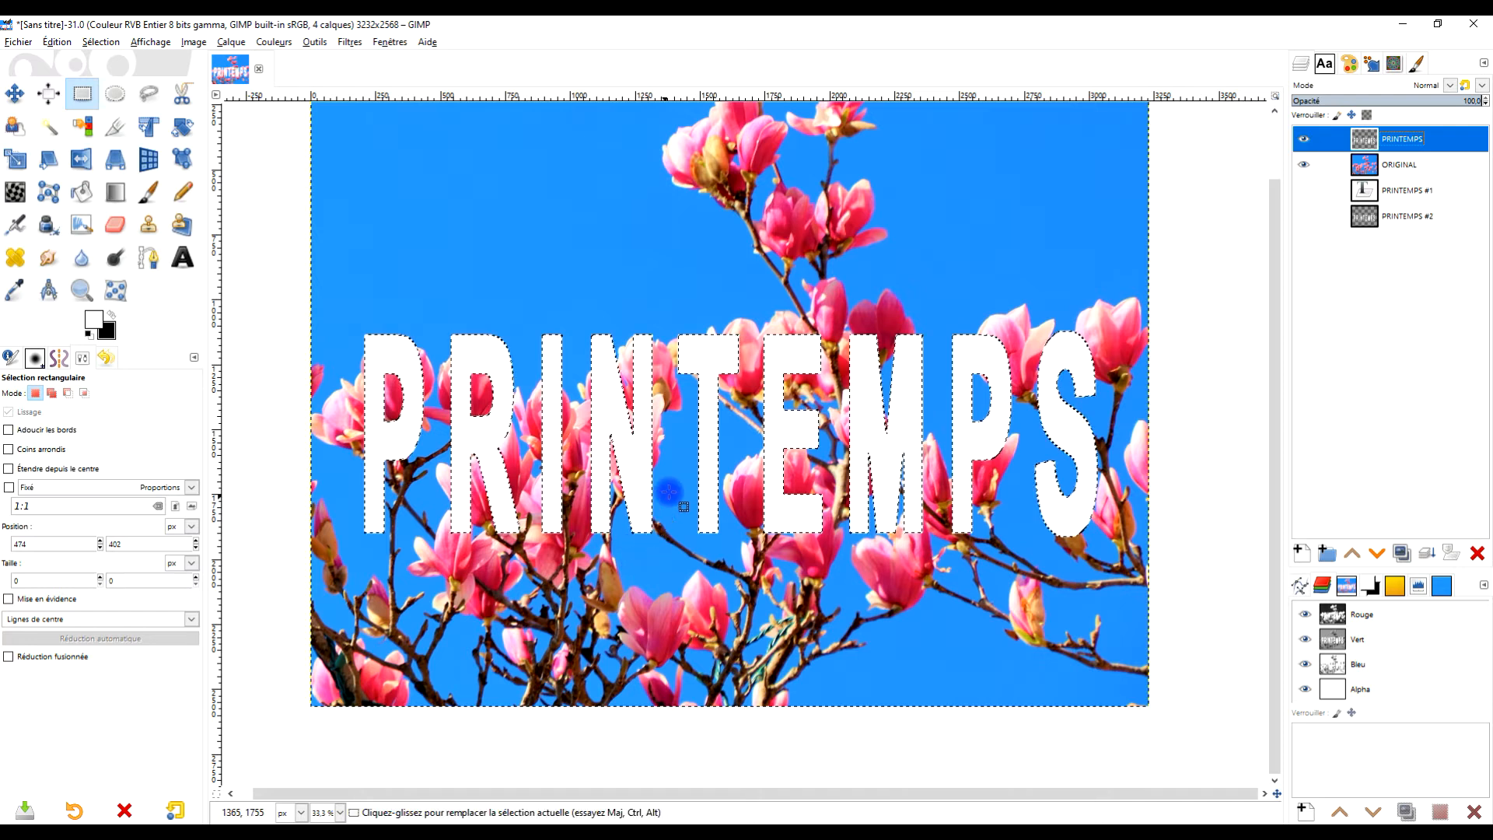
{"action": "left_click", "coordinate": [101, 42]}
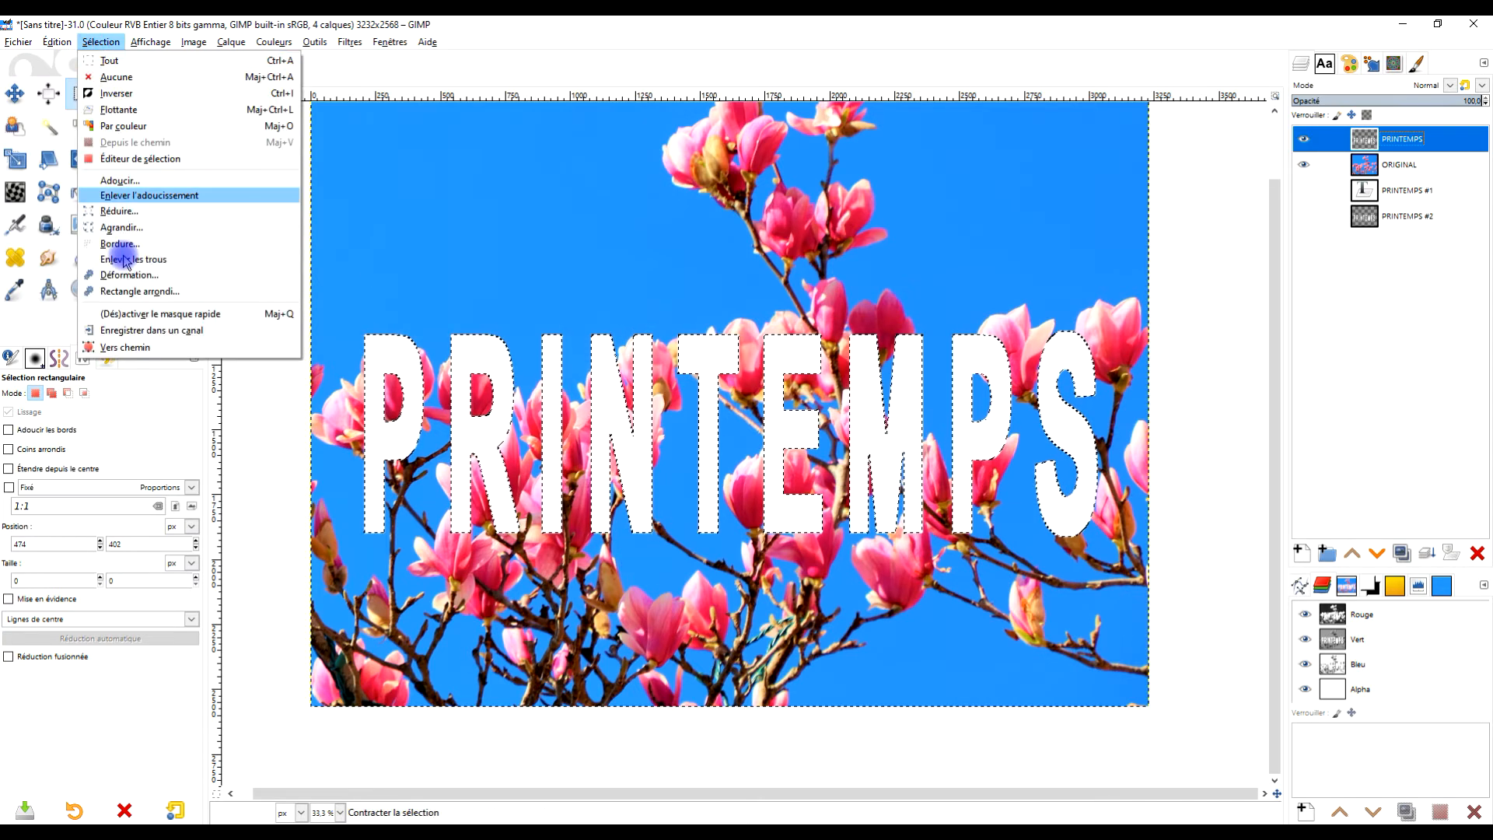
{"action": "left_click", "coordinate": [144, 210]}
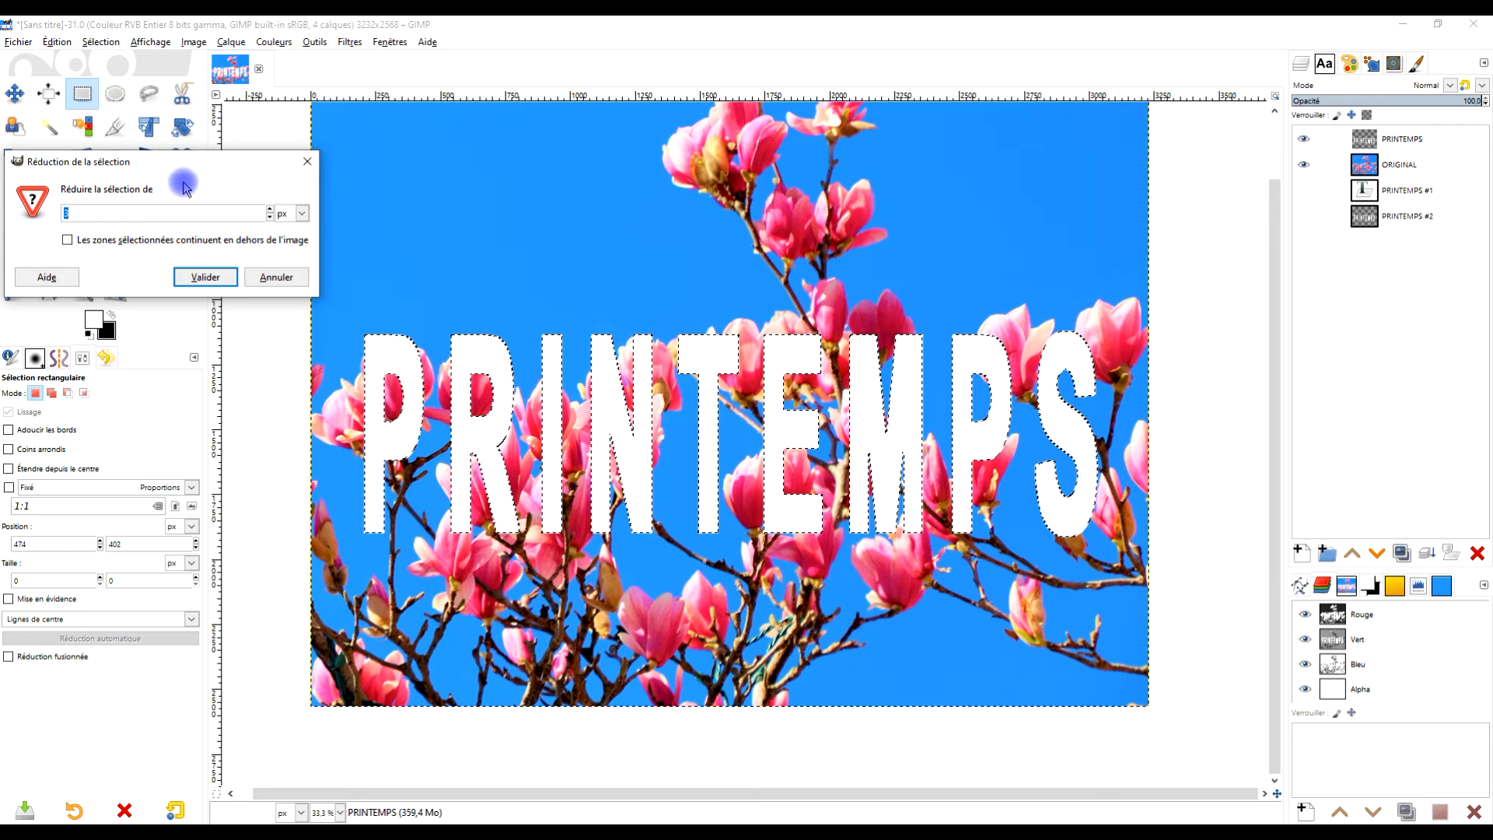
{"action": "type", "text": "15"}
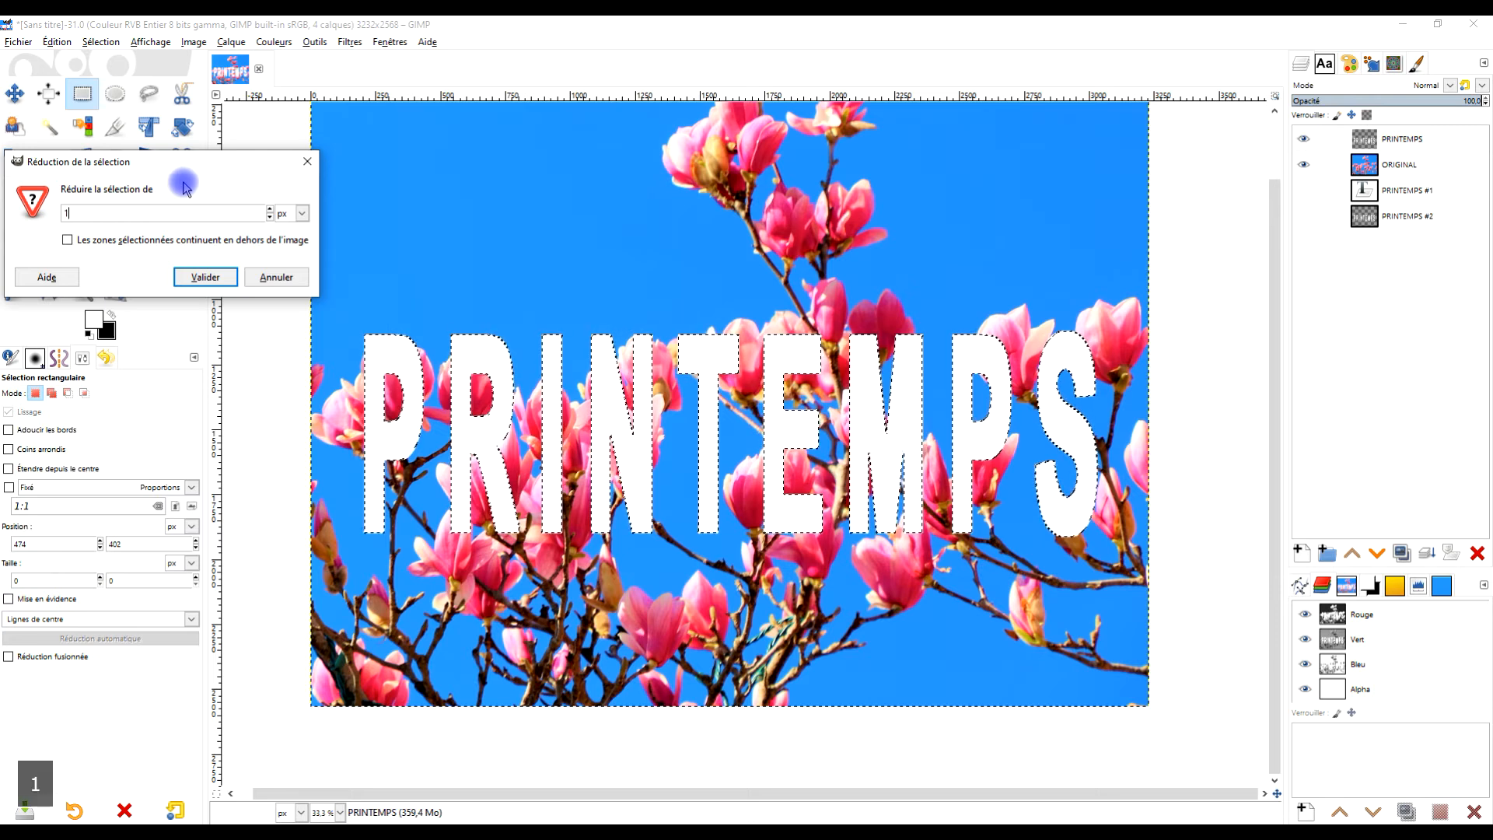
{"action": "left_click", "coordinate": [210, 278]}
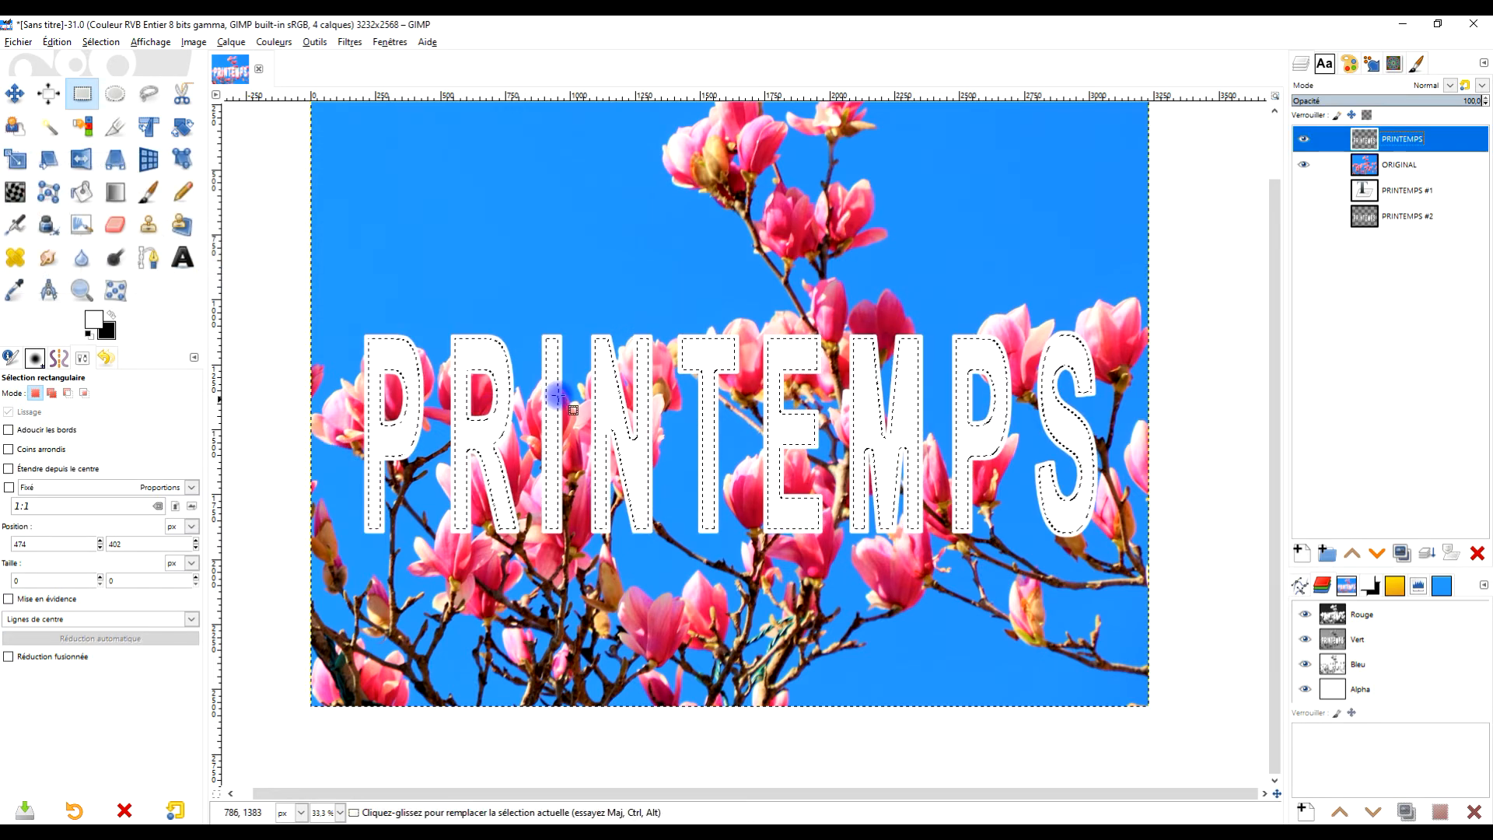
Clear the inside of the PRINTEMPS letters to leave only white outlines, and remove the selection
{"action": "left_click", "coordinate": [56, 43]}
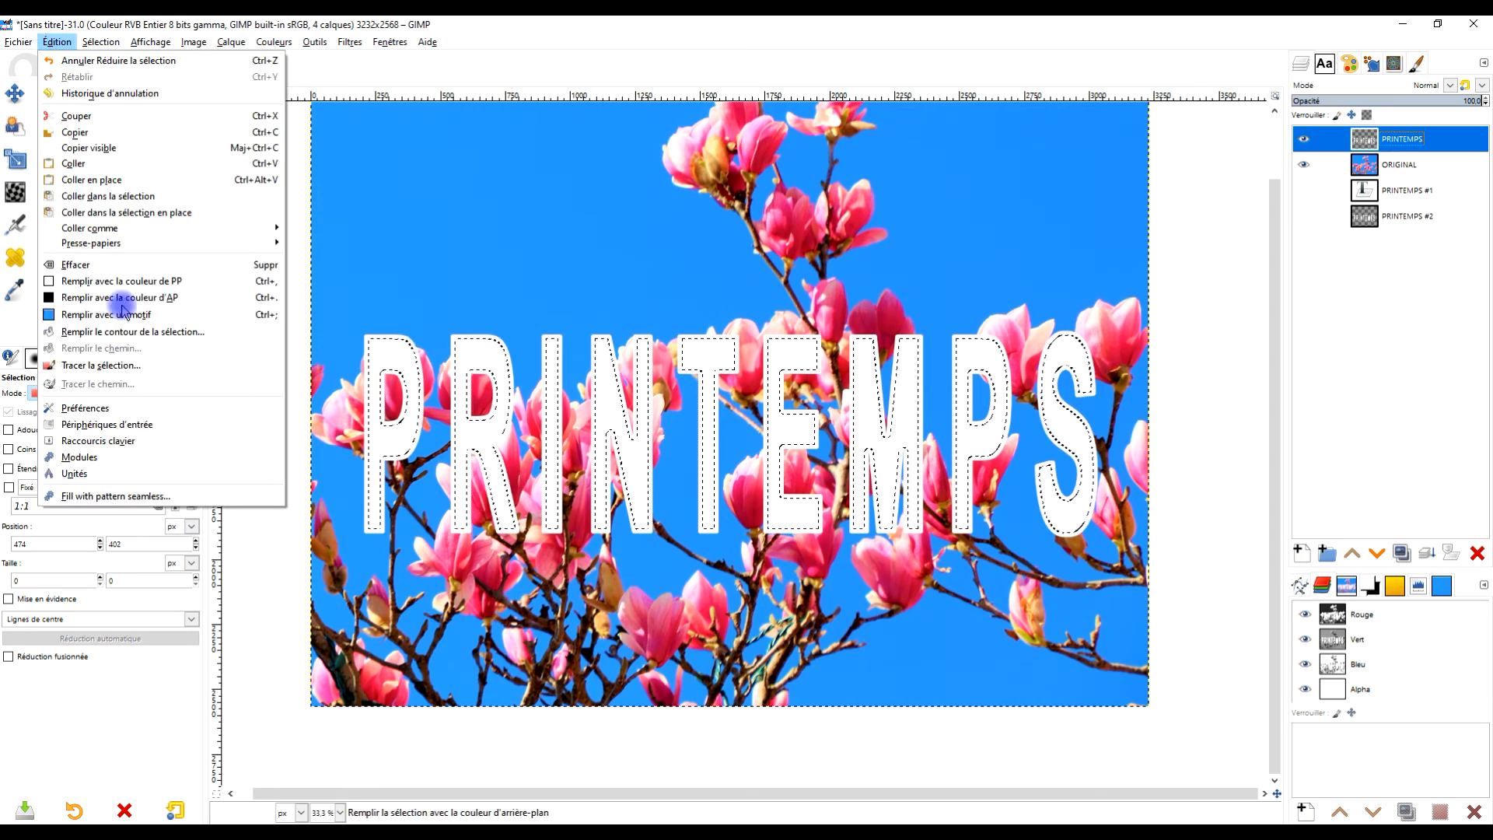
{"action": "left_click", "coordinate": [75, 264]}
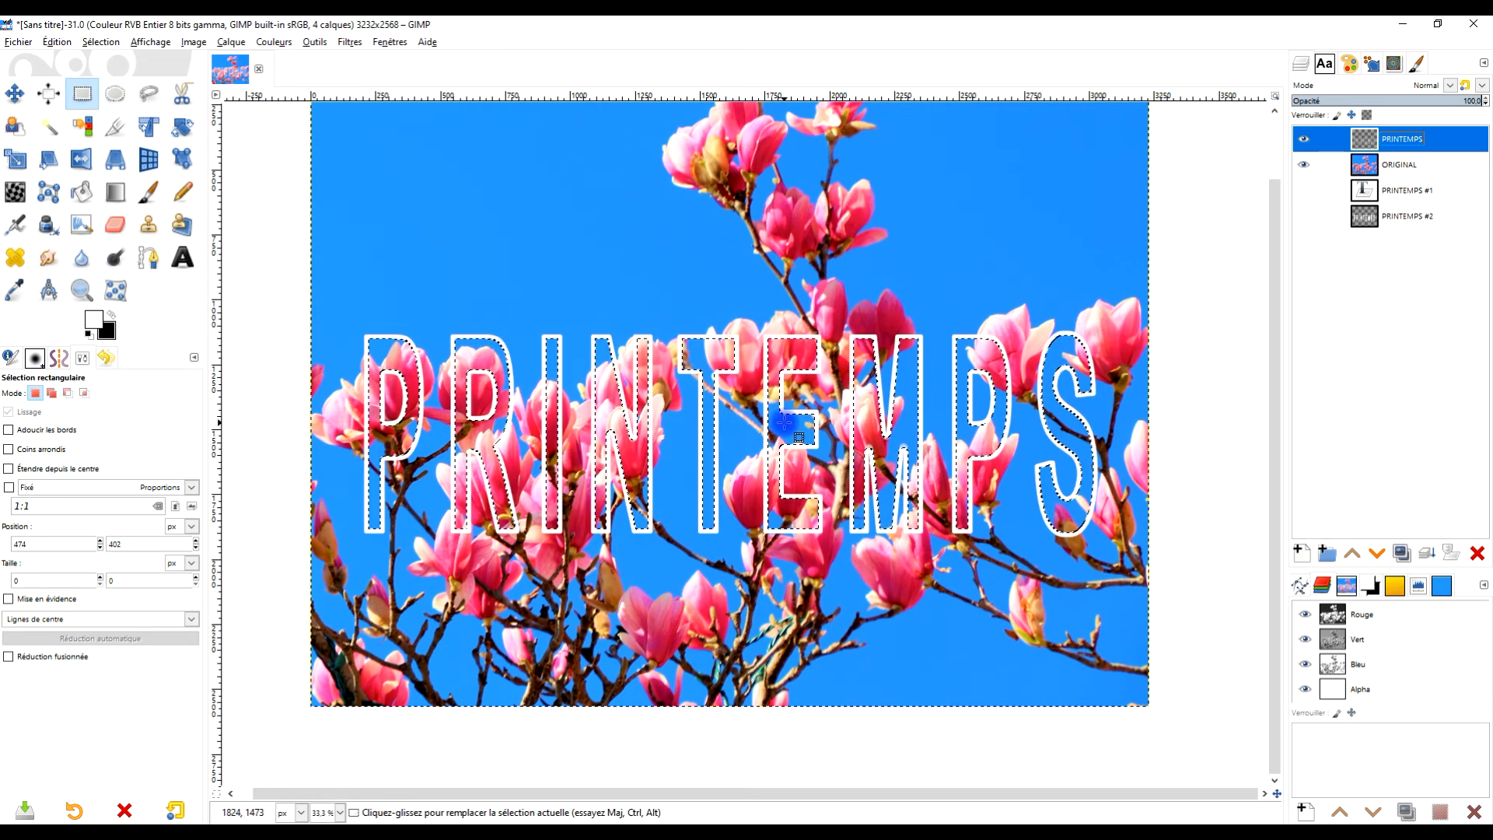
{"action": "left_click", "coordinate": [280, 154]}
{"action": "scroll", "coordinate": [455, 367], "scroll_direction": "down", "scroll_amount": 1, "text": "ctrl"}
{"action": "scroll", "coordinate": [459, 417], "scroll_direction": "up", "scroll_amount": 2, "text": "ctrl"}
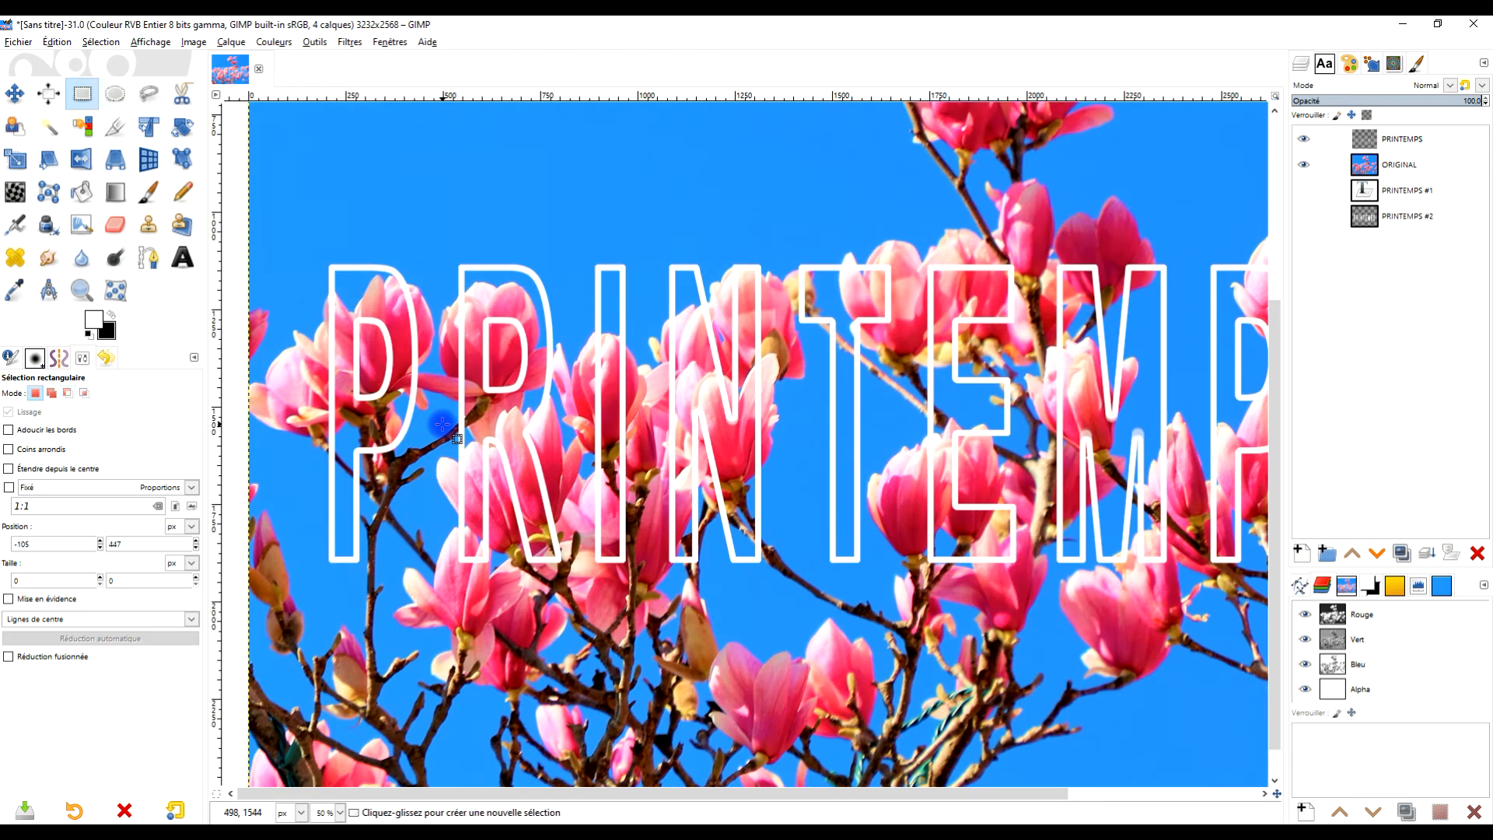
Add a layer mask initialised to white (full opacity) to the outlined PRINTEMPS layer
{"action": "left_click", "coordinate": [1460, 144]}
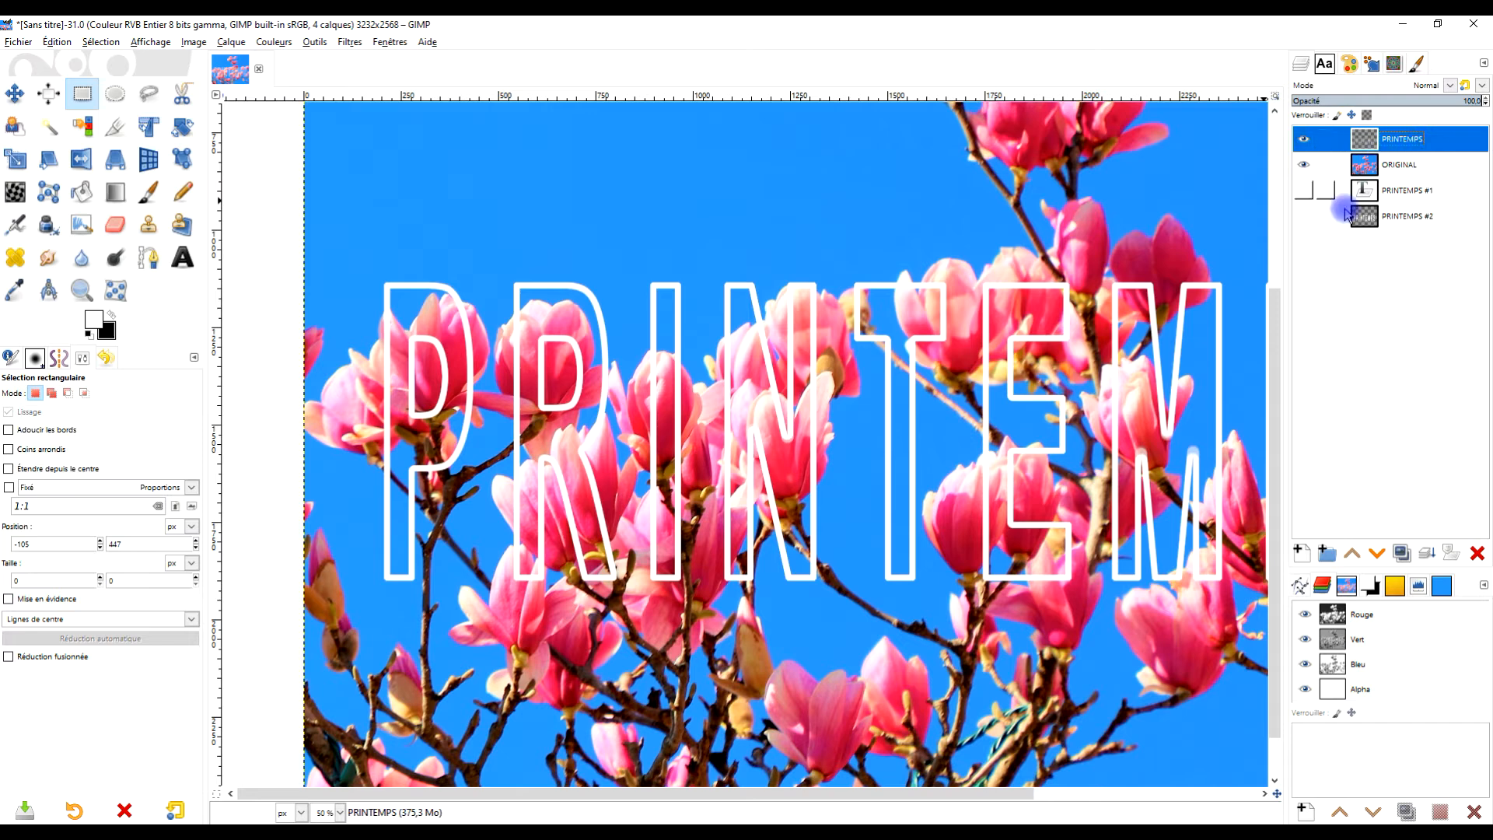
{"action": "right_click", "coordinate": [1359, 145]}
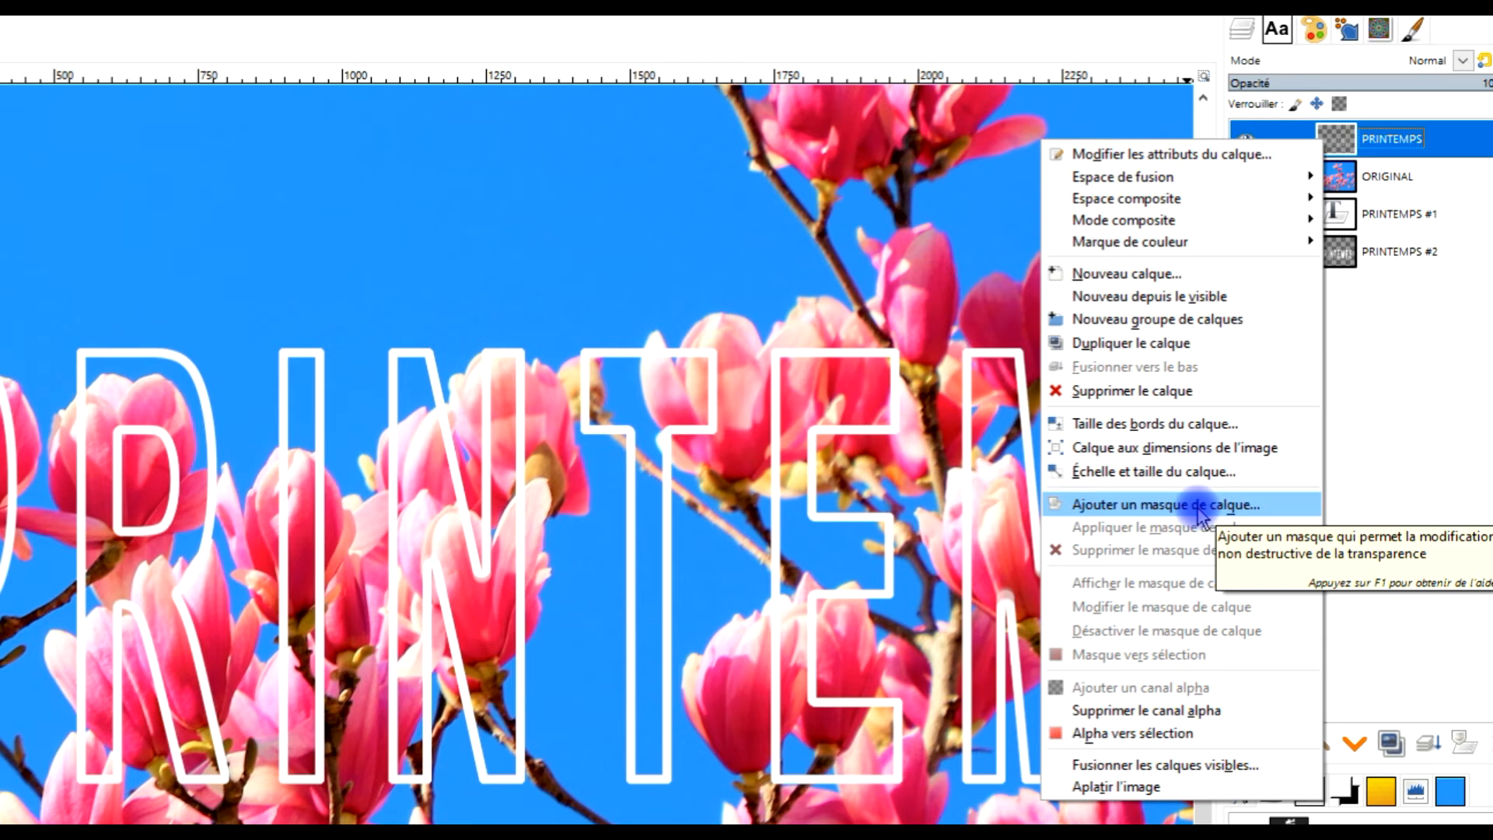
{"action": "left_click", "coordinate": [1202, 507]}
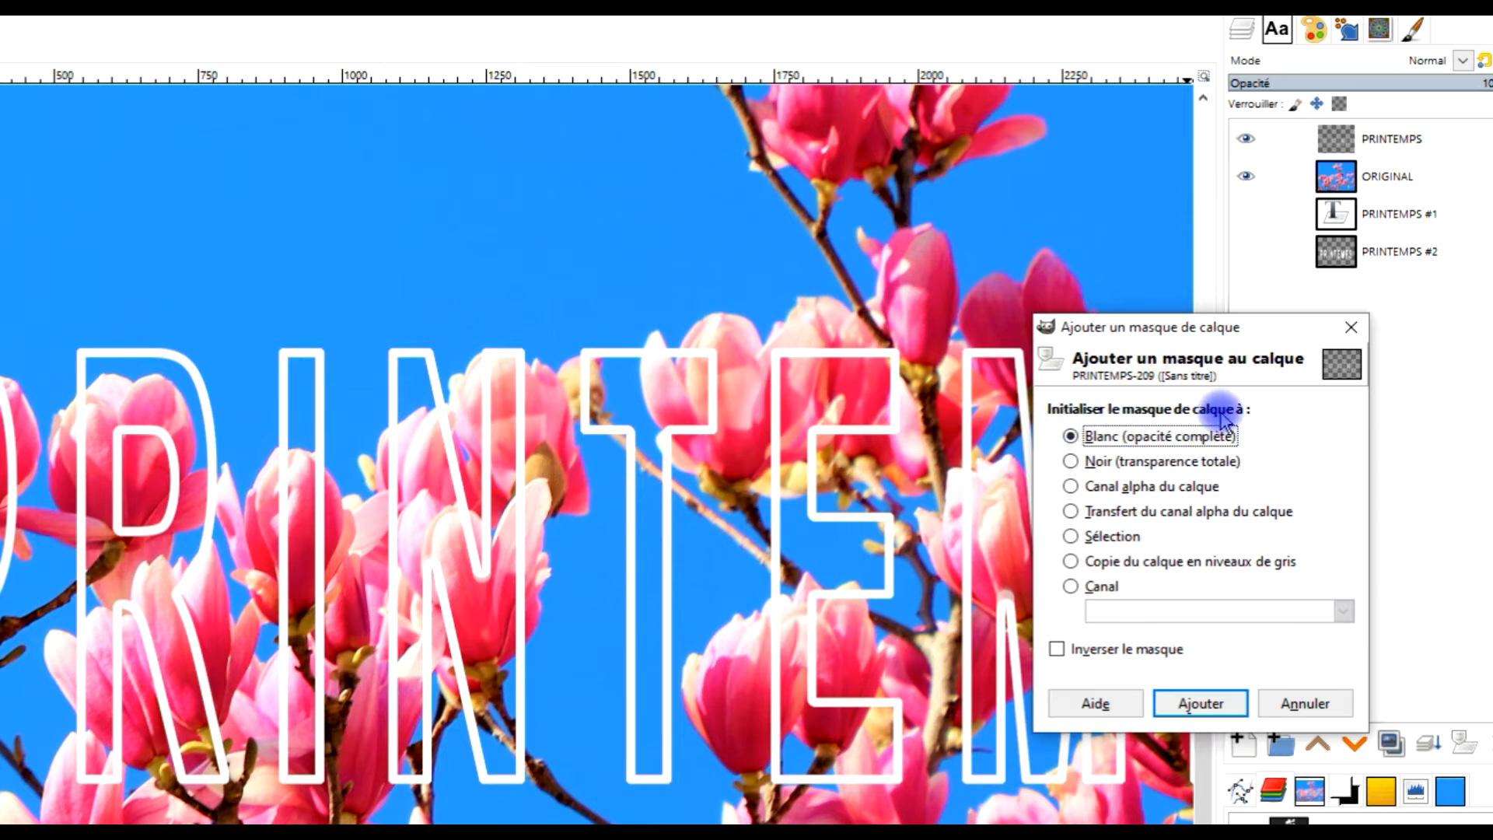
{"action": "left_click", "coordinate": [1198, 704]}
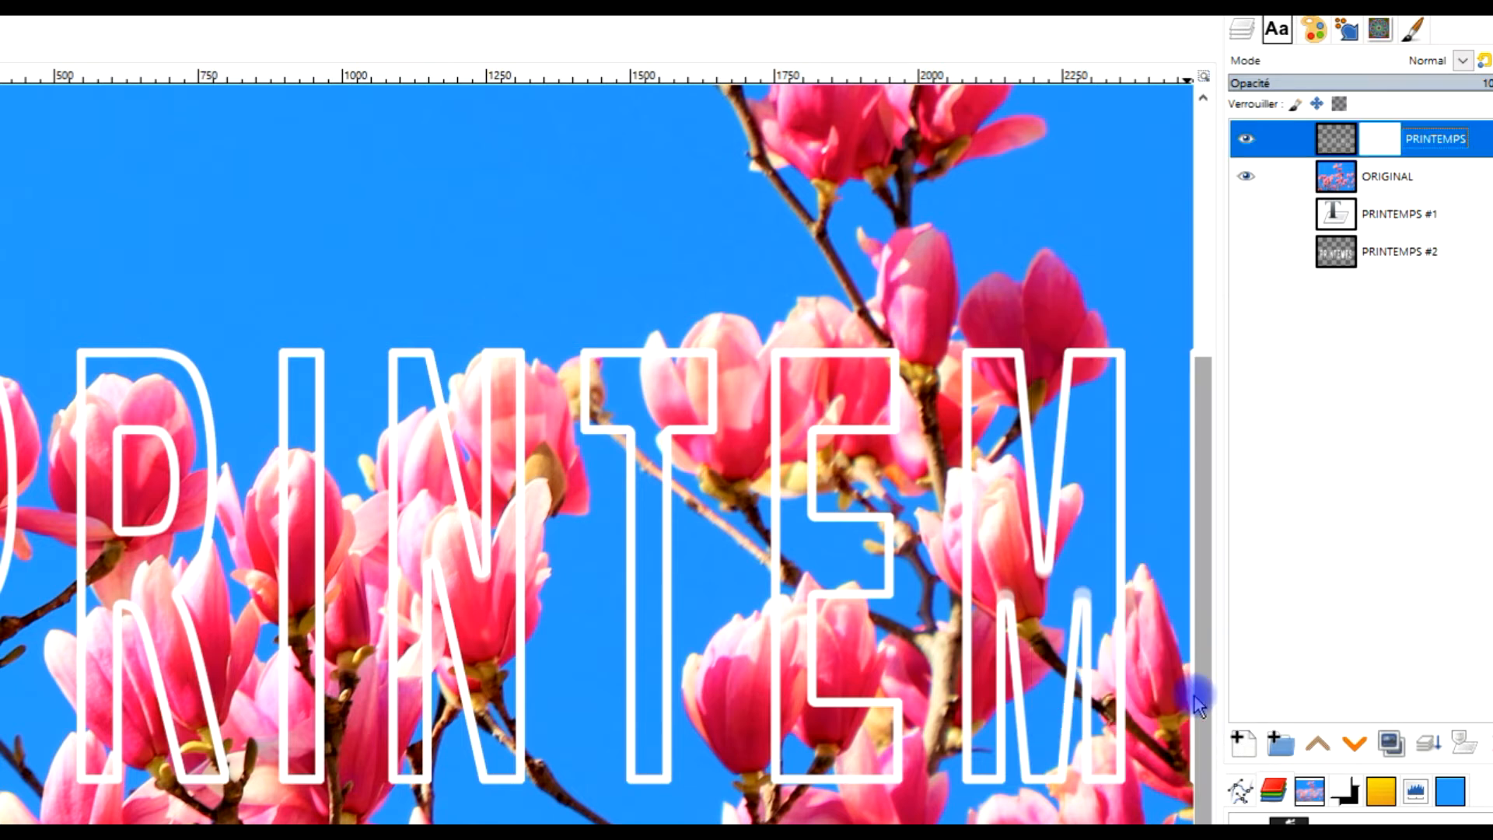
Switch editing between the PRINTEMPS layer's image and its mask, finishing with the mask active
{"action": "left_click", "coordinate": [1377, 144]}
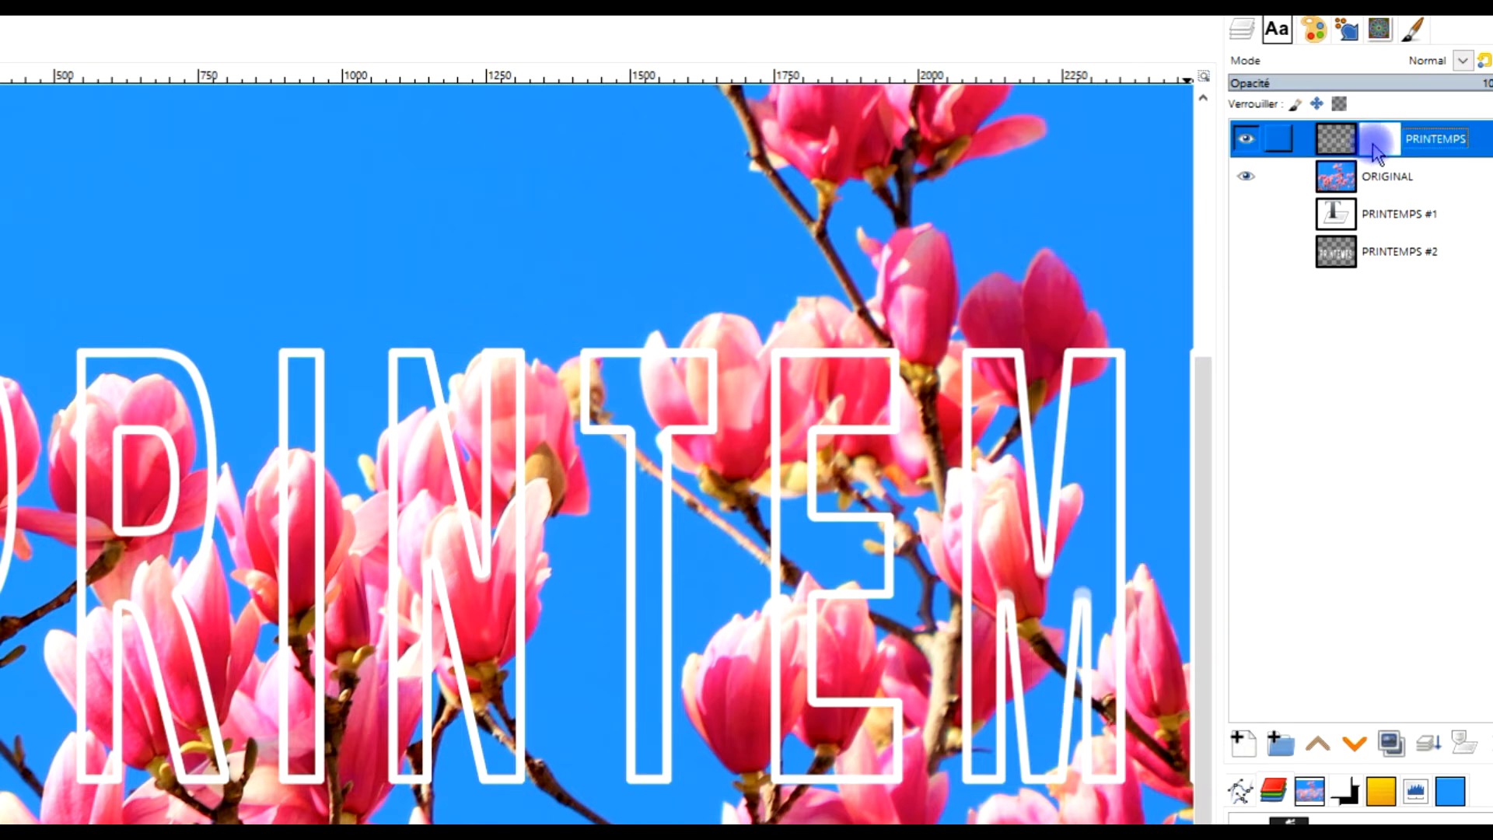
{"action": "left_click", "coordinate": [1338, 148]}
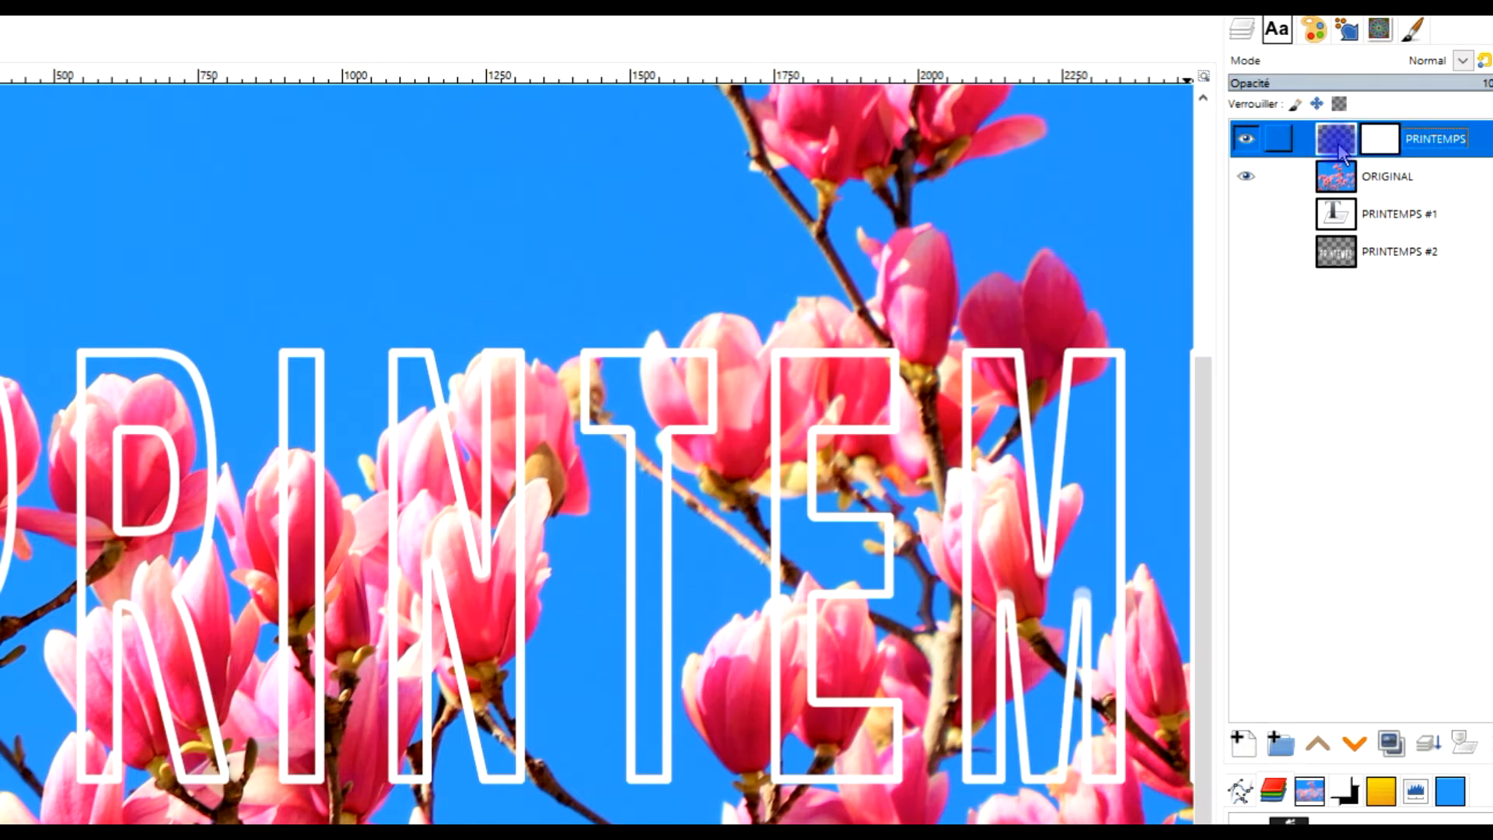
{"action": "left_click", "coordinate": [1378, 146]}
{"action": "left_click", "coordinate": [1338, 146]}
{"action": "left_click", "coordinate": [1379, 147]}
{"action": "left_click", "coordinate": [1338, 148]}
{"action": "left_click", "coordinate": [1380, 145]}
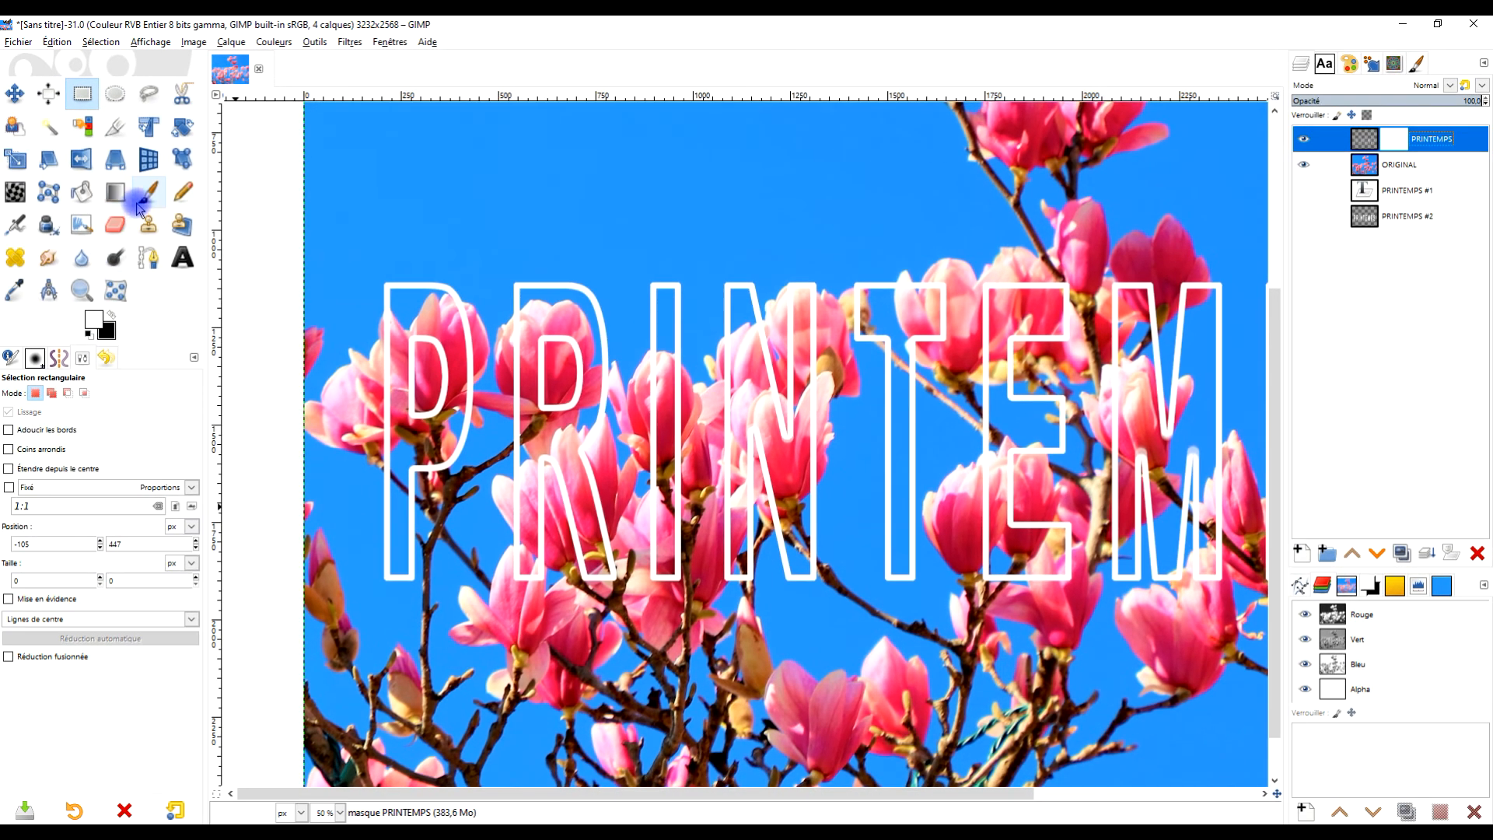
Mask the first P's stem where the thin branch crosses it, using black at brush size 70, and restore its edge in white
{"action": "key", "text": "p"}
{"action": "left_click", "coordinate": [111, 318]}
{"action": "left_click", "coordinate": [90, 335]}
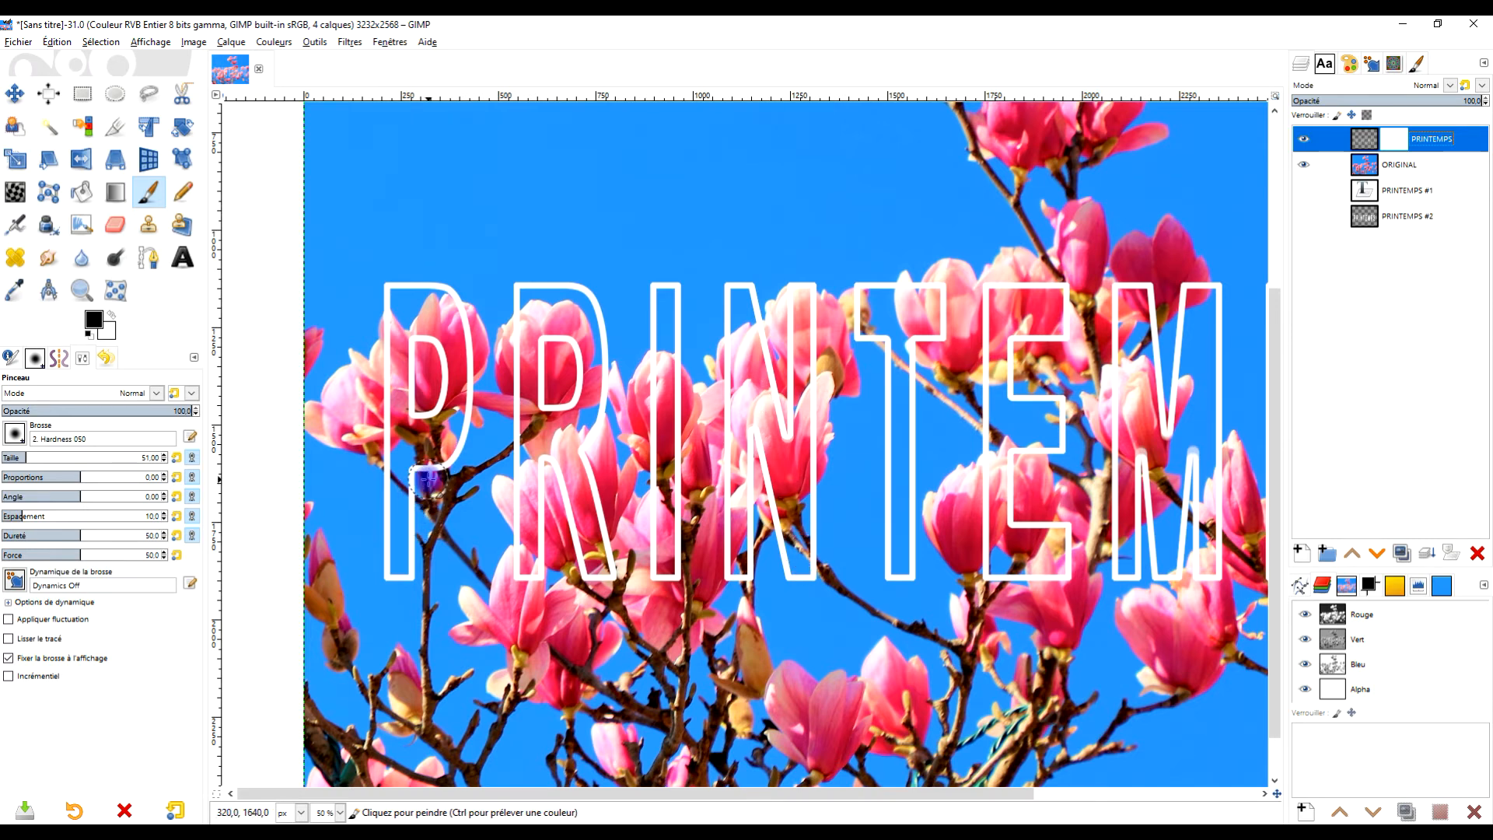
{"action": "scroll", "coordinate": [412, 511], "scroll_direction": "up", "scroll_amount": 3}
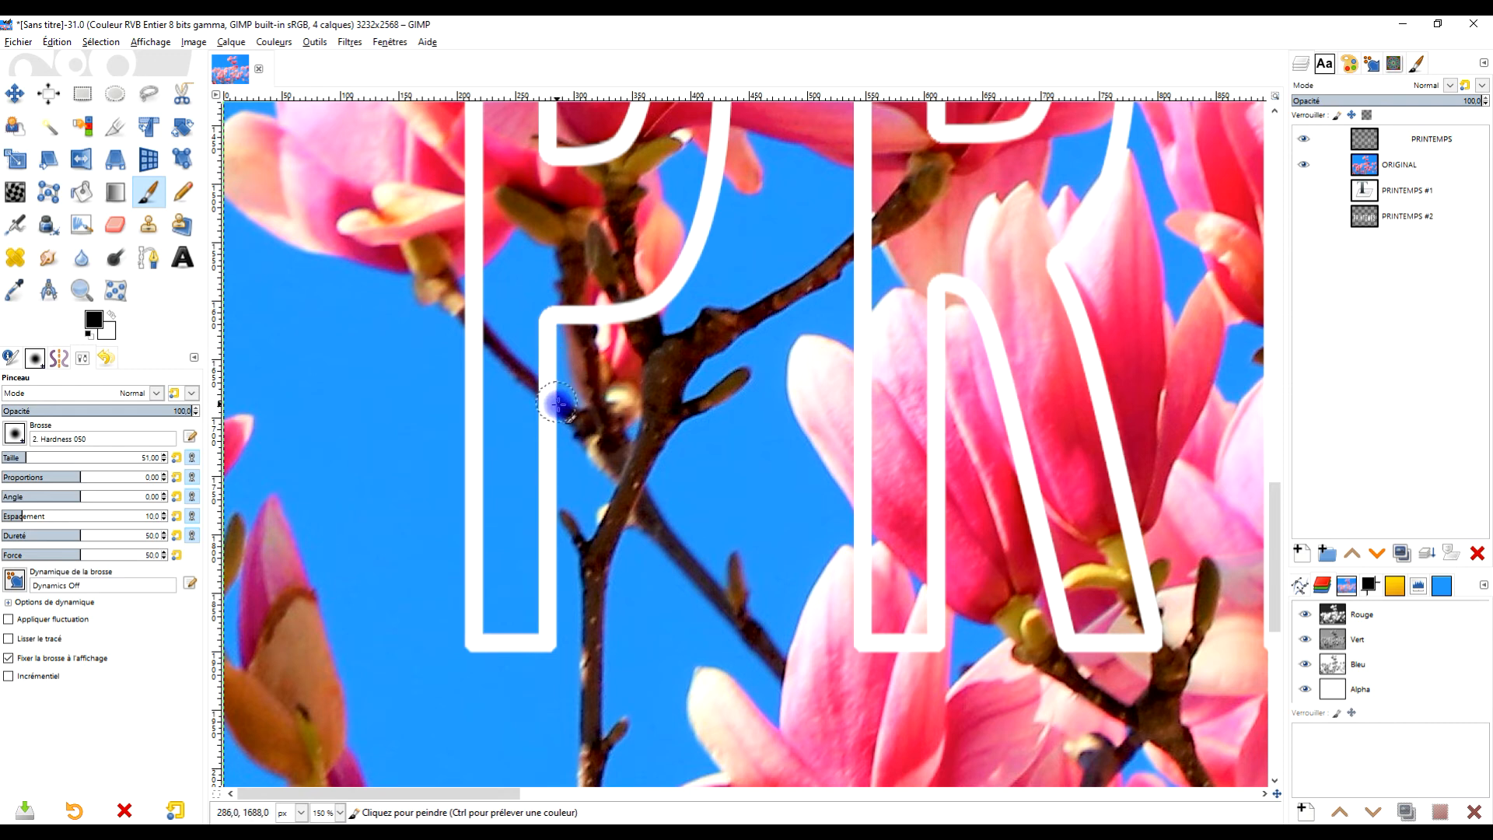
{"action": "scroll", "coordinate": [566, 404], "scroll_direction": "up", "scroll_amount": 4}
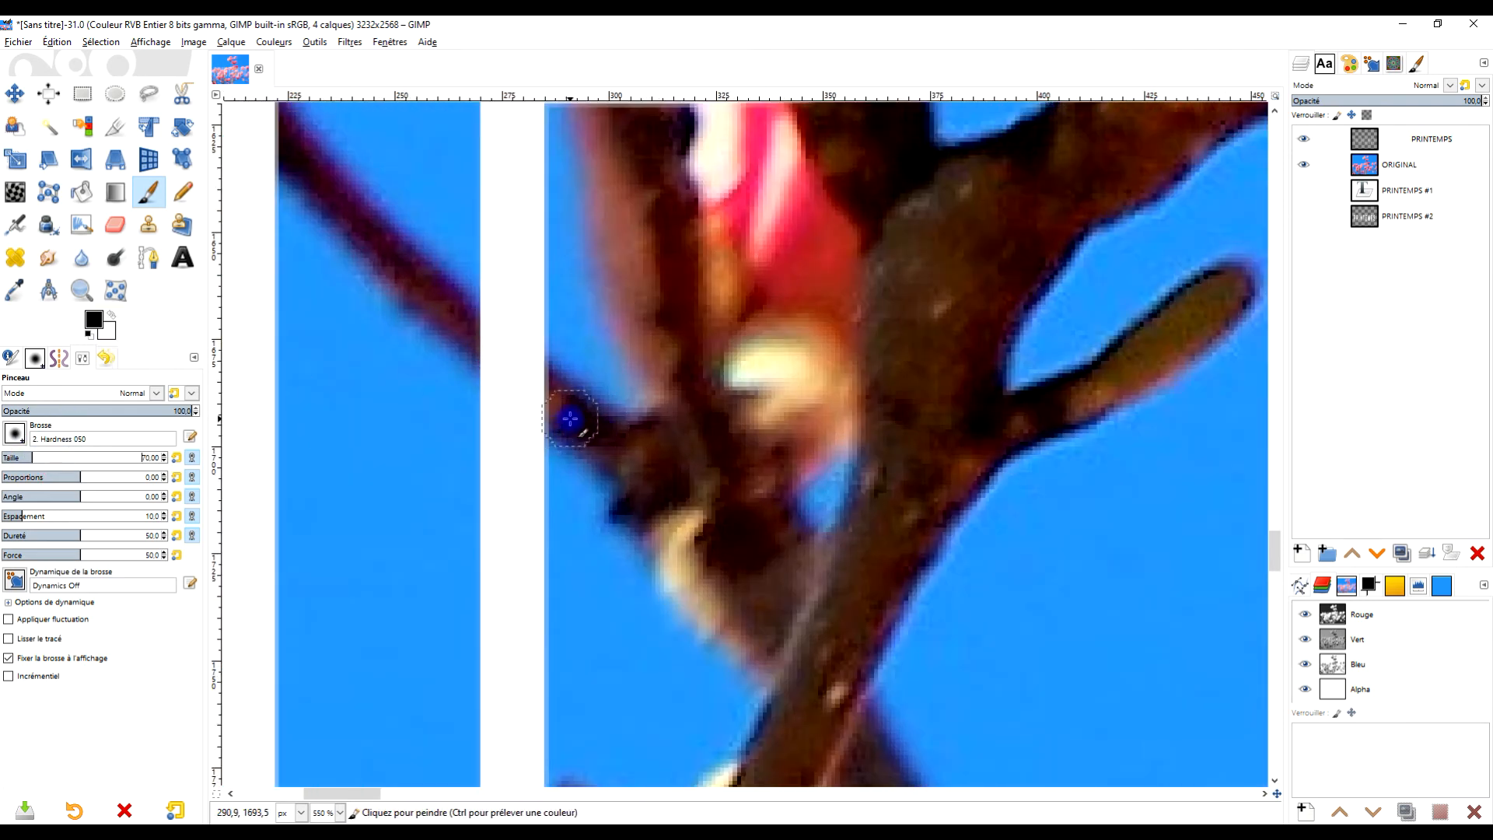
{"action": "mouse_move", "coordinate": [567, 417]}
{"action": "left_mouse_down"}
{"action": "mouse_move", "coordinate": [492, 365]}
{"action": "mouse_move", "coordinate": [474, 343]}
{"action": "mouse_move", "coordinate": [570, 409]}
{"action": "mouse_move", "coordinate": [479, 317]}
{"action": "mouse_move", "coordinate": [571, 375]}
{"action": "mouse_move", "coordinate": [581, 404]}
{"action": "left_mouse_up"}
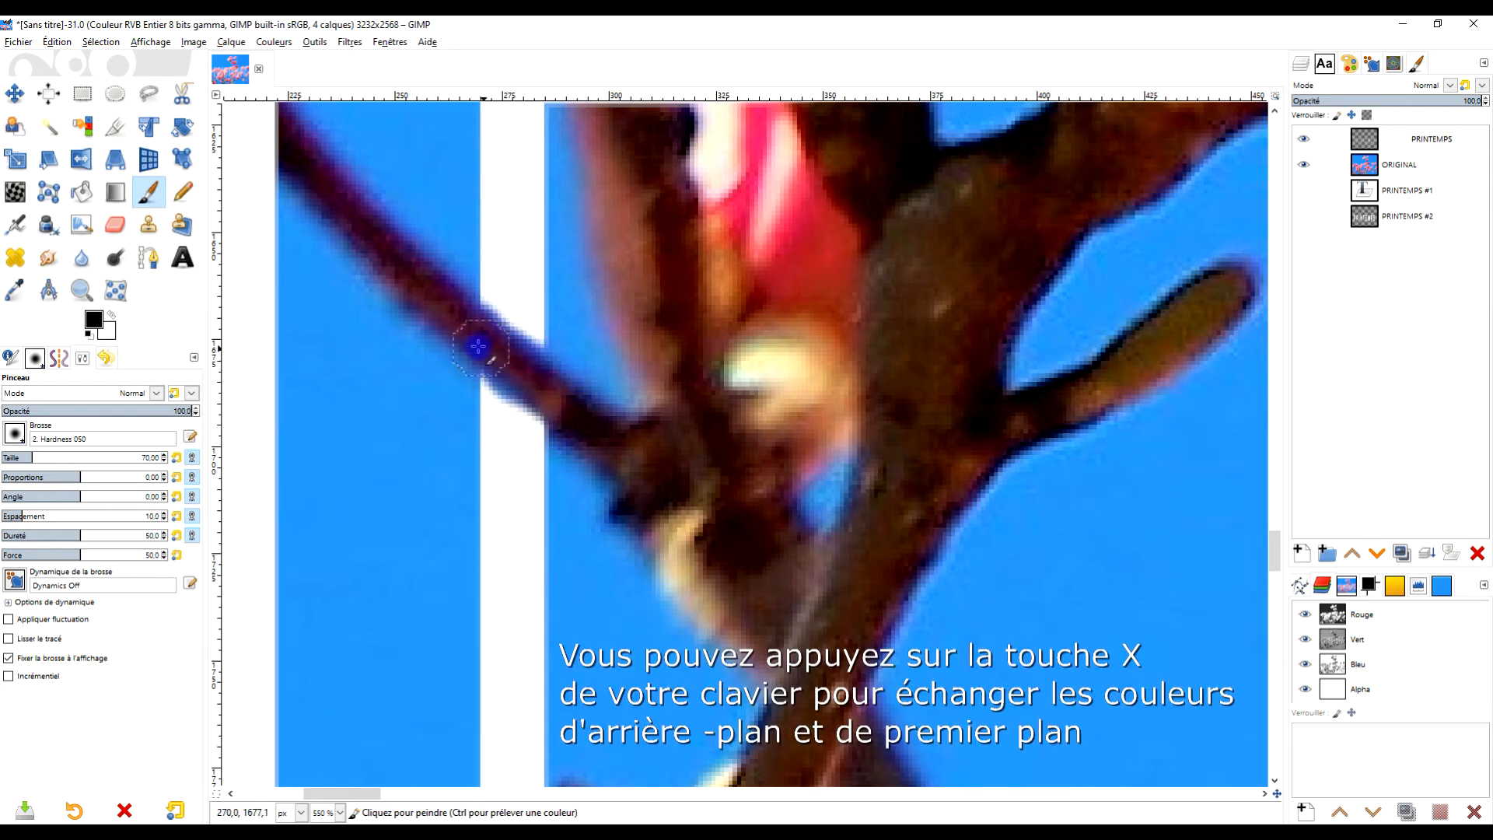
{"action": "left_click_drag", "start_coordinate": [478, 346], "coordinate": [558, 413]}
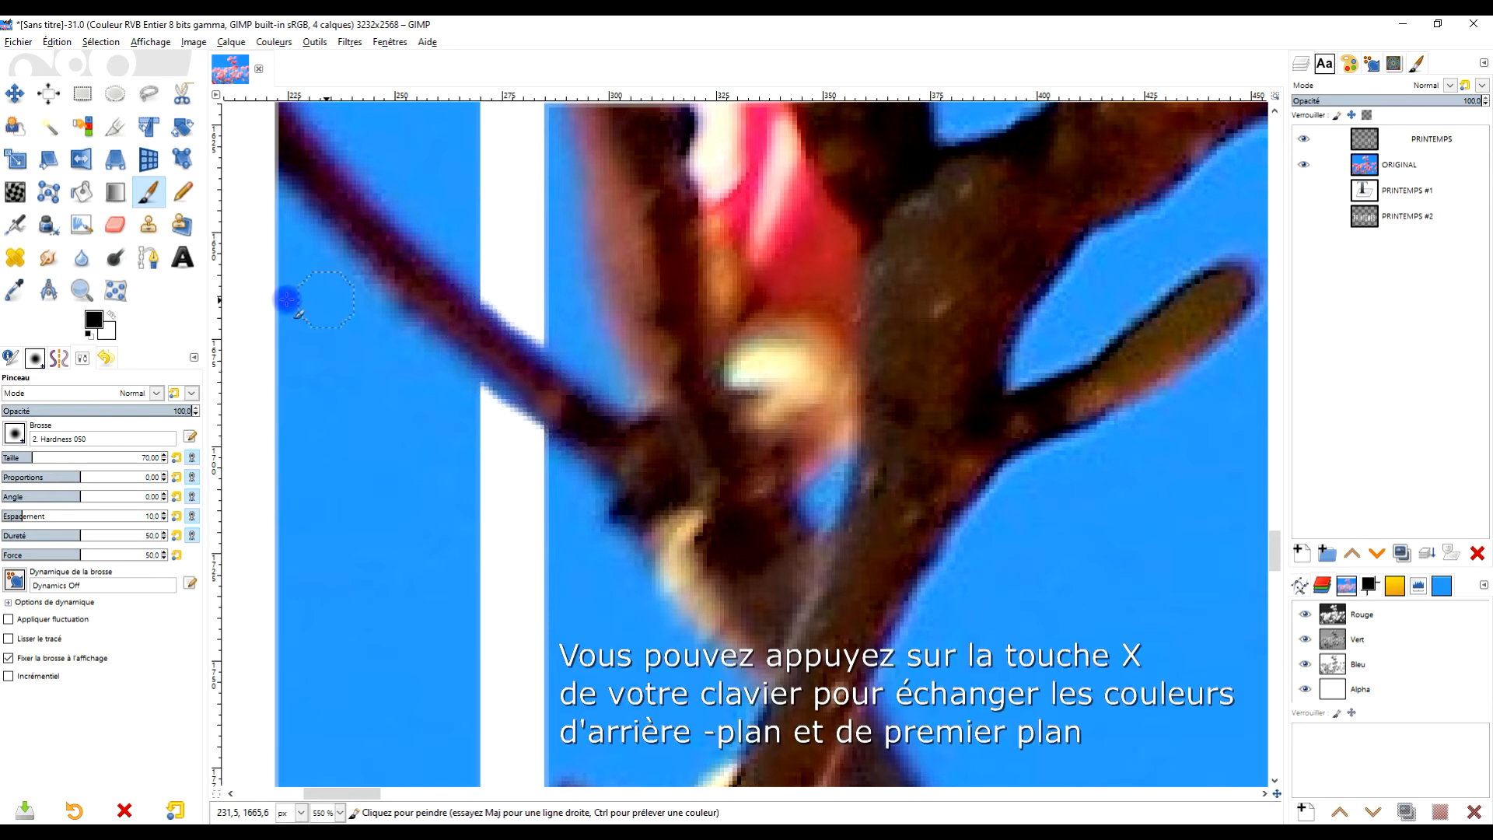
{"action": "left_click", "coordinate": [111, 314]}
{"action": "left_click_drag", "start_coordinate": [527, 425], "coordinate": [490, 389]}
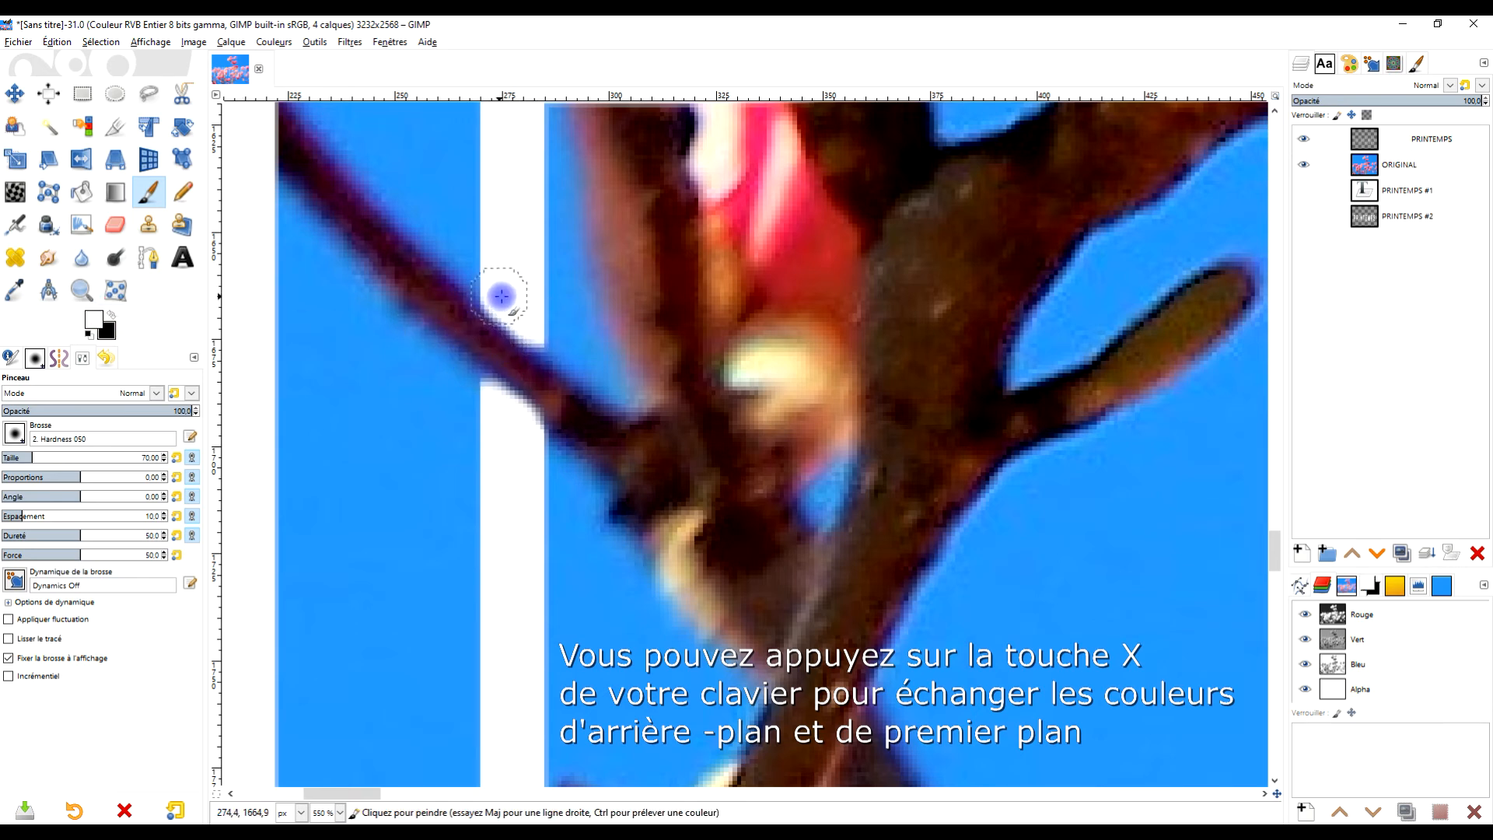
Paint black over the first P's lower bowl where stems and a petal overlap it, and restore the curve beside the petal in white
{"action": "scroll", "coordinate": [549, 302], "scroll_direction": "down", "scroll_amount": 5}
{"action": "left_click_drag", "start_coordinate": [619, 300], "coordinate": [639, 361]}
{"action": "scroll", "coordinate": [513, 365], "scroll_direction": "up", "scroll_amount": 4}
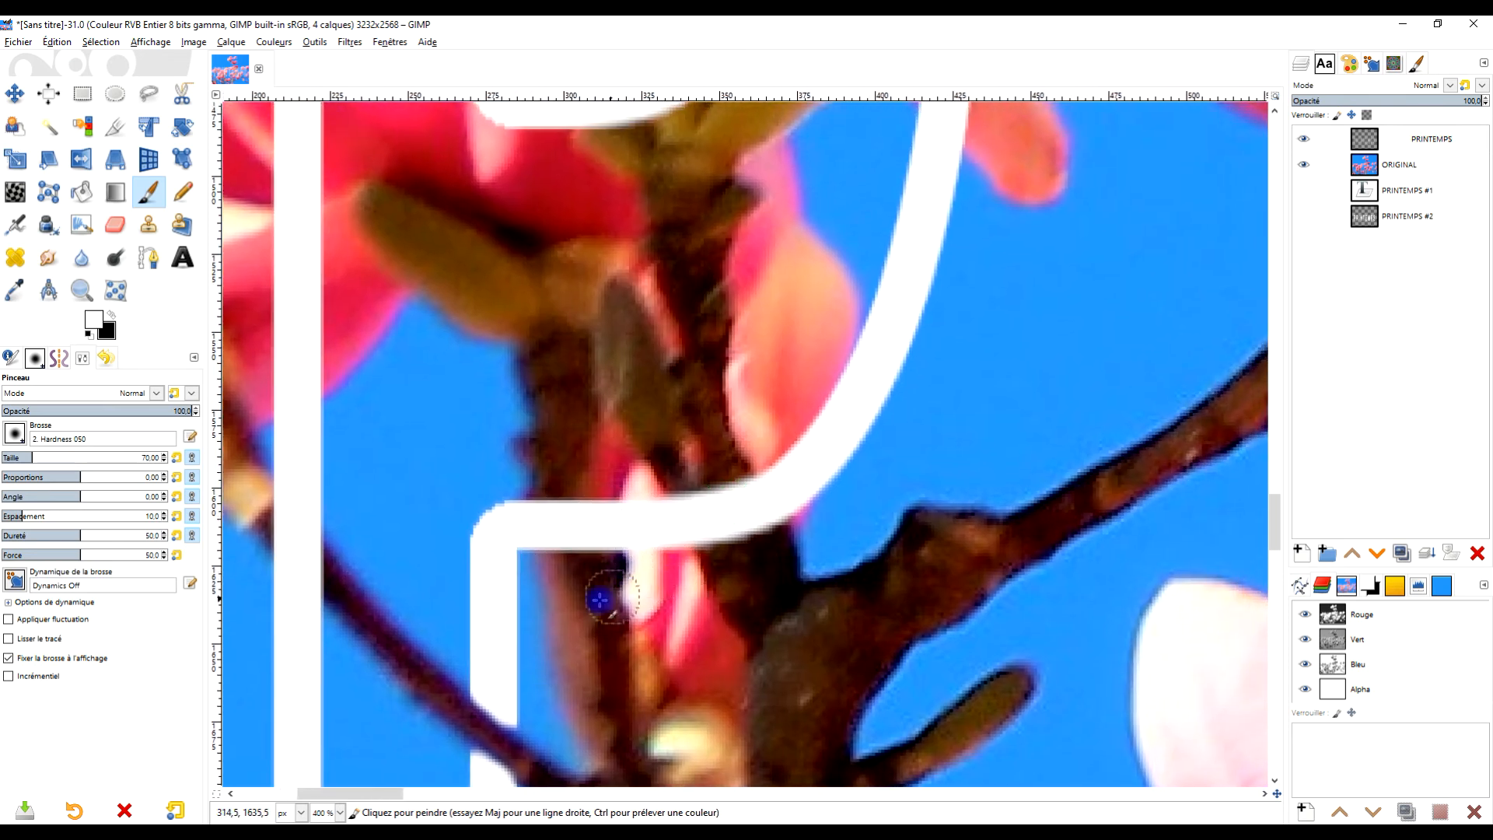
{"action": "left_click", "coordinate": [112, 319]}
{"action": "mouse_move", "coordinate": [580, 505]}
{"action": "left_mouse_down"}
{"action": "mouse_move", "coordinate": [569, 565]}
{"action": "mouse_move", "coordinate": [567, 499]}
{"action": "mouse_move", "coordinate": [590, 520]}
{"action": "mouse_move", "coordinate": [596, 501]}
{"action": "mouse_move", "coordinate": [599, 550]}
{"action": "mouse_move", "coordinate": [556, 505]}
{"action": "mouse_move", "coordinate": [555, 557]}
{"action": "left_mouse_up"}
{"action": "mouse_move", "coordinate": [595, 513]}
{"action": "left_mouse_down"}
{"action": "mouse_move", "coordinate": [597, 548]}
{"action": "mouse_move", "coordinate": [617, 499]}
{"action": "mouse_move", "coordinate": [700, 536]}
{"action": "mouse_move", "coordinate": [685, 517]}
{"action": "mouse_move", "coordinate": [725, 473]}
{"action": "mouse_move", "coordinate": [762, 516]}
{"action": "mouse_move", "coordinate": [747, 495]}
{"action": "mouse_move", "coordinate": [774, 493]}
{"action": "mouse_move", "coordinate": [780, 466]}
{"action": "mouse_move", "coordinate": [766, 463]}
{"action": "mouse_move", "coordinate": [784, 505]}
{"action": "mouse_move", "coordinate": [790, 475]}
{"action": "mouse_move", "coordinate": [790, 500]}
{"action": "mouse_move", "coordinate": [834, 355]}
{"action": "left_mouse_up"}
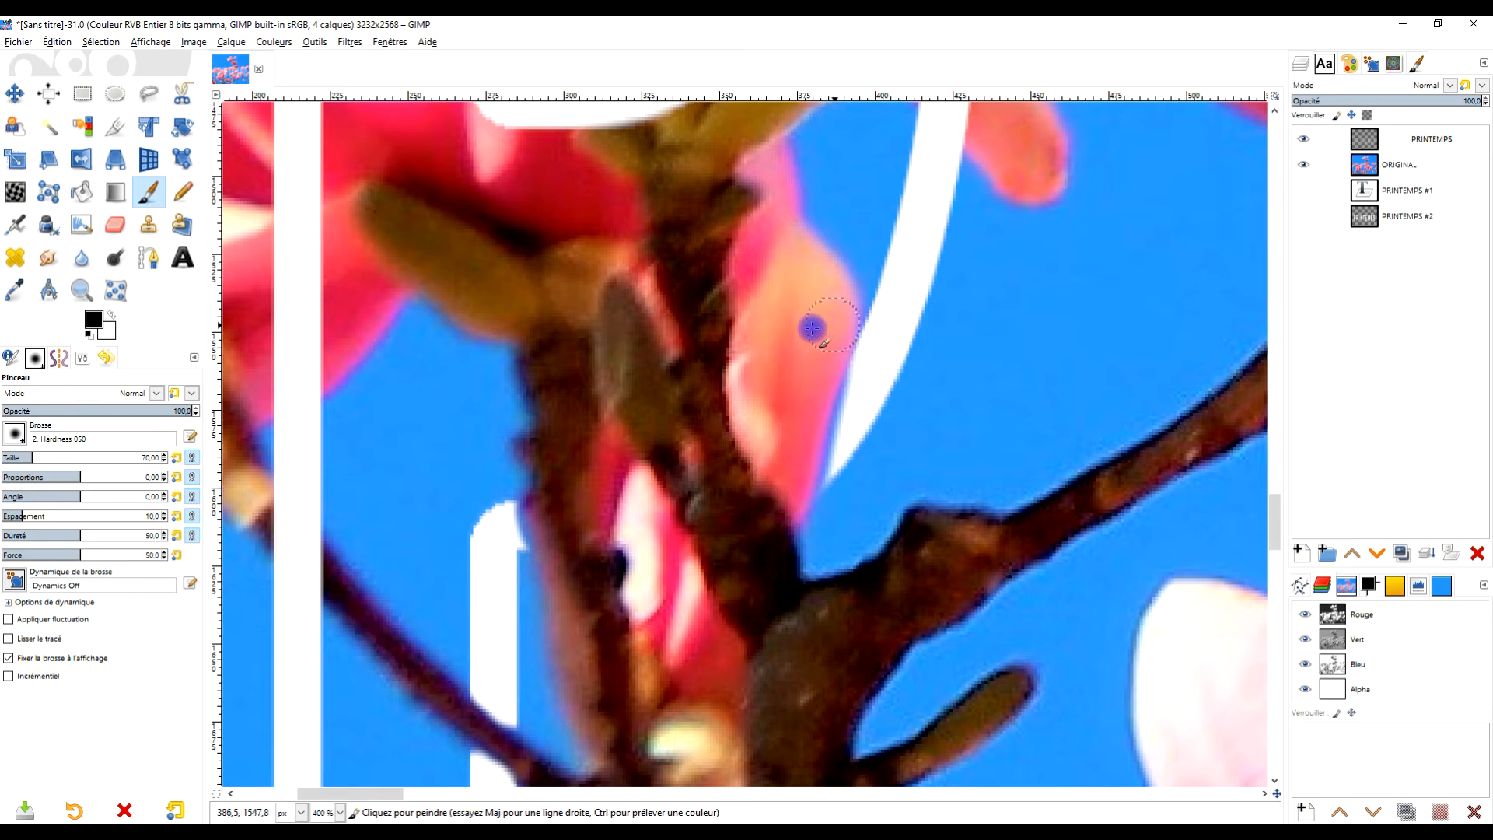
{"action": "left_click", "coordinate": [115, 317]}
{"action": "mouse_move", "coordinate": [860, 407]}
{"action": "left_mouse_down"}
{"action": "mouse_move", "coordinate": [835, 487]}
{"action": "mouse_move", "coordinate": [860, 396]}
{"action": "mouse_move", "coordinate": [840, 474]}
{"action": "mouse_move", "coordinate": [817, 488]}
{"action": "left_mouse_up"}
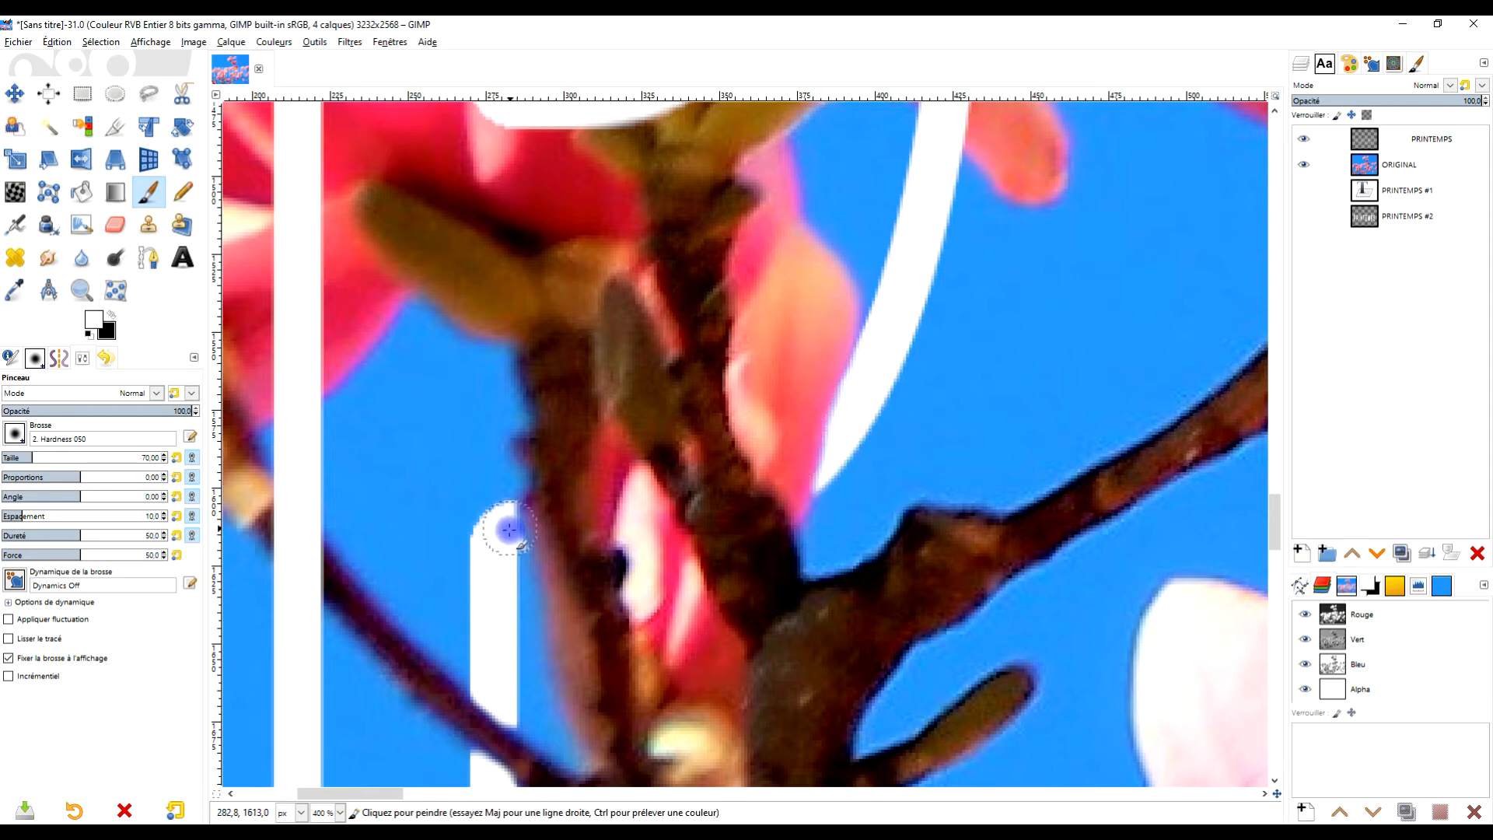
Mask the R's left stem in black where it crosses the flower, replacing the first overly long stroke
{"action": "key", "text": "1"}
{"action": "left_click_drag", "start_coordinate": [652, 610], "coordinate": [664, 468]}
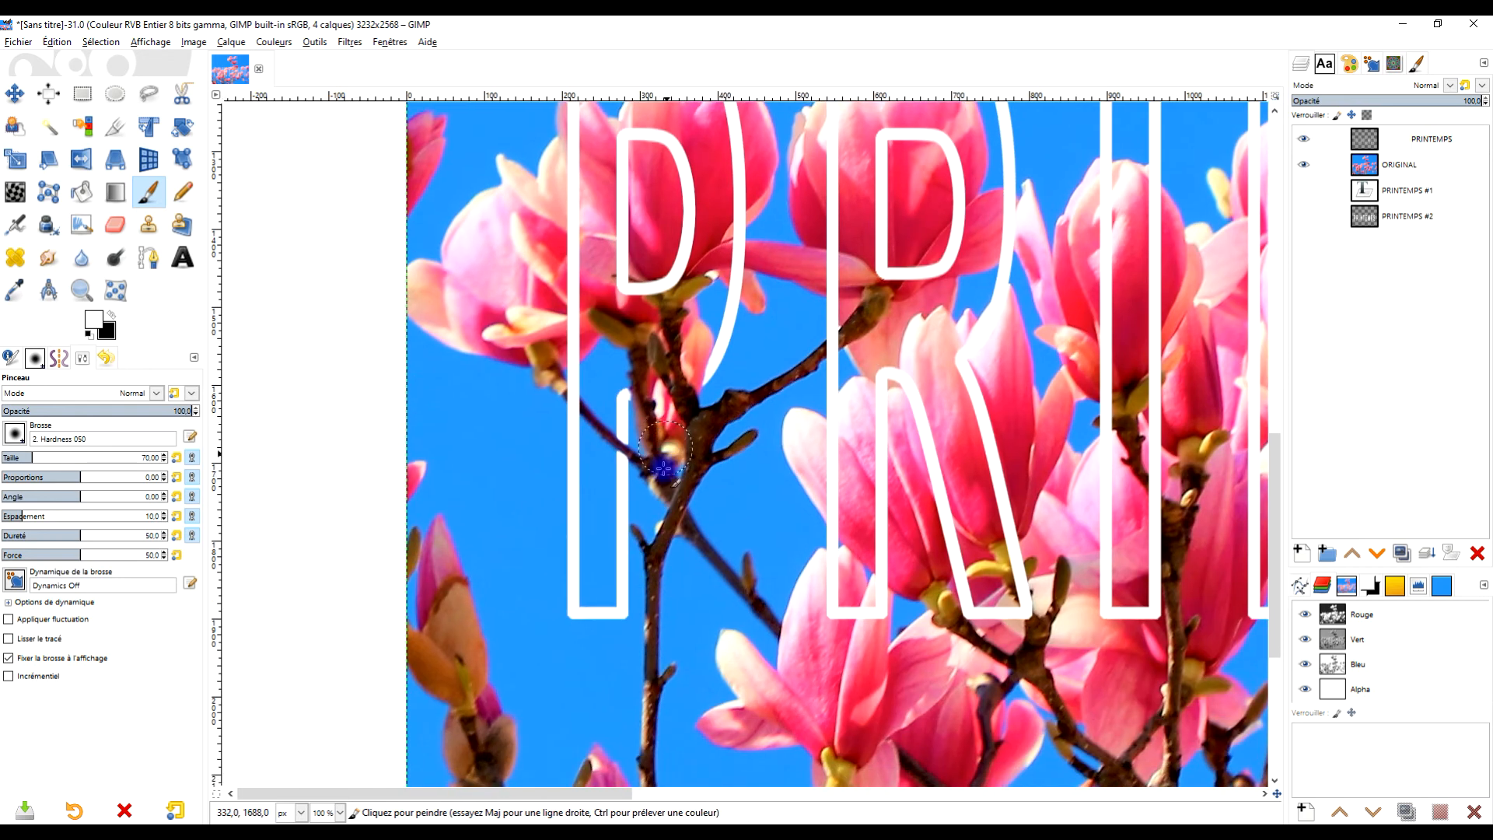
{"action": "left_click_drag", "start_coordinate": [720, 276], "coordinate": [665, 398]}
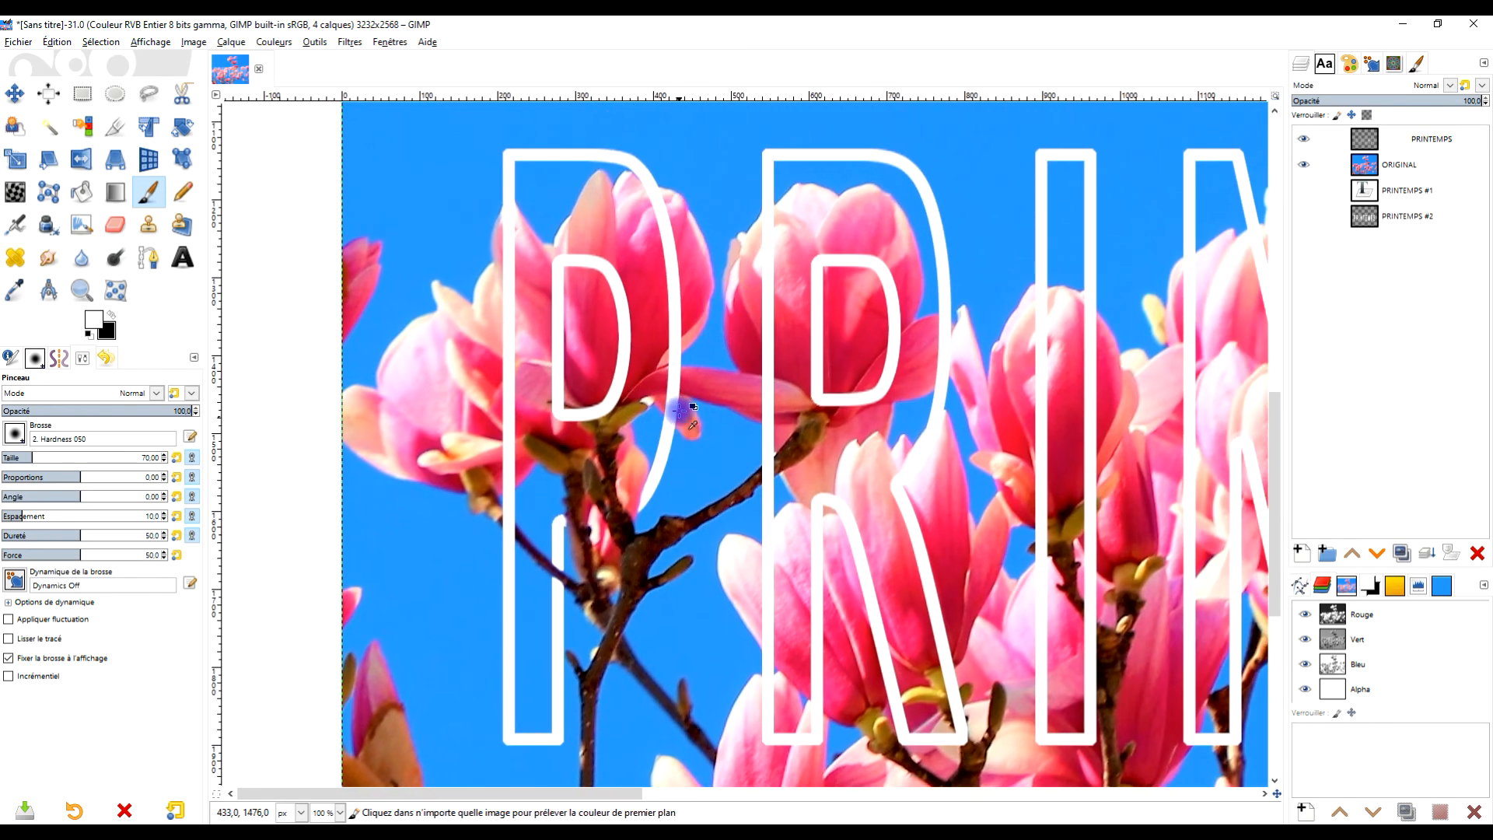
{"action": "scroll", "coordinate": [683, 389], "scroll_direction": "up", "scroll_amount": 2}
{"action": "mouse_move", "coordinate": [658, 261]}
{"action": "left_mouse_down"}
{"action": "mouse_move", "coordinate": [677, 347]}
{"action": "mouse_move", "coordinate": [754, 429]}
{"action": "mouse_move", "coordinate": [737, 260]}
{"action": "left_mouse_up"}
{"action": "scroll", "coordinate": [713, 317], "scroll_direction": "down", "scroll_amount": 2}
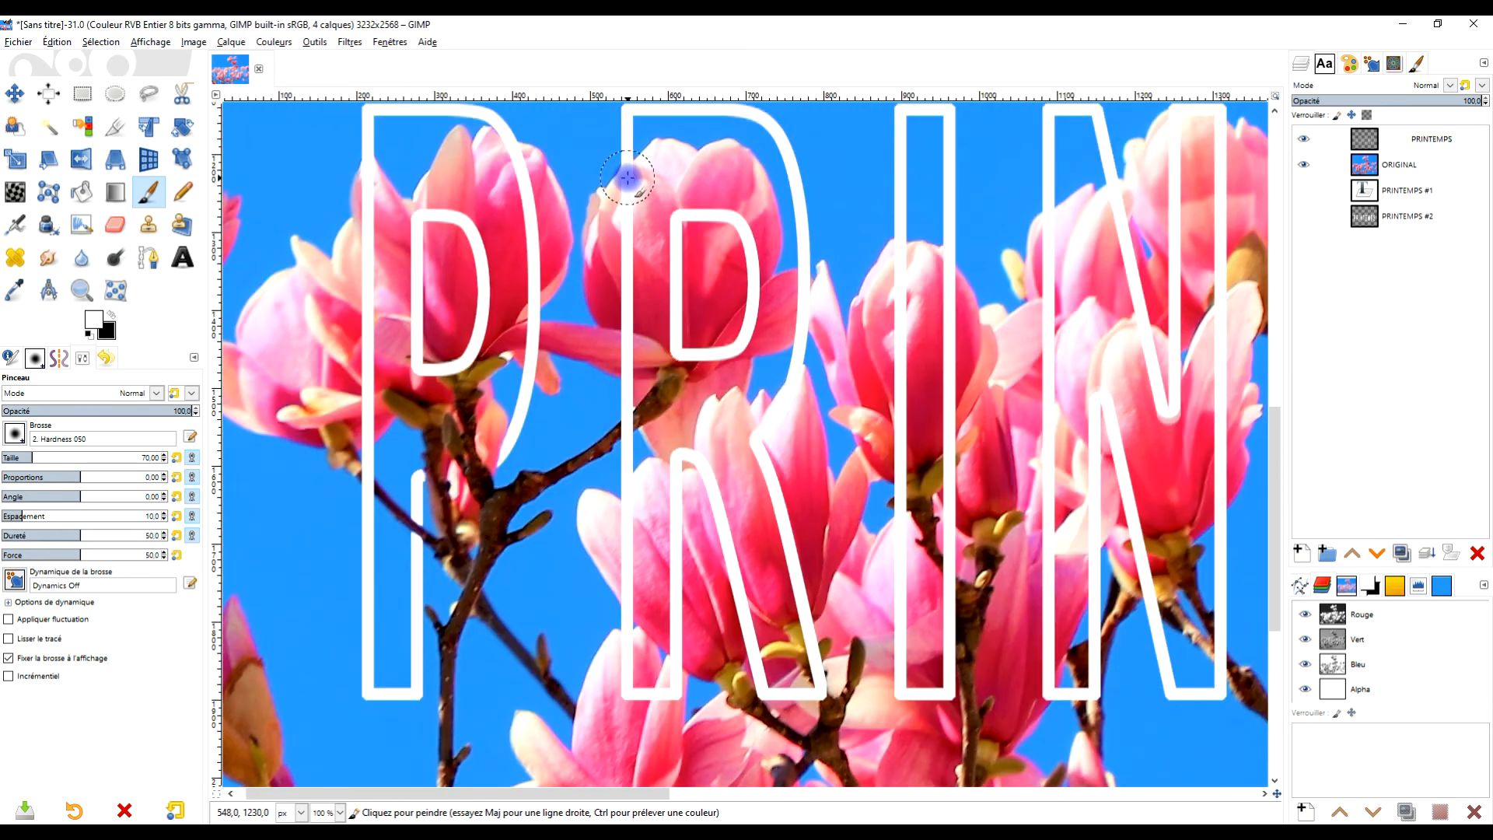
{"action": "scroll", "coordinate": [628, 177], "scroll_direction": "up", "scroll_amount": 2}
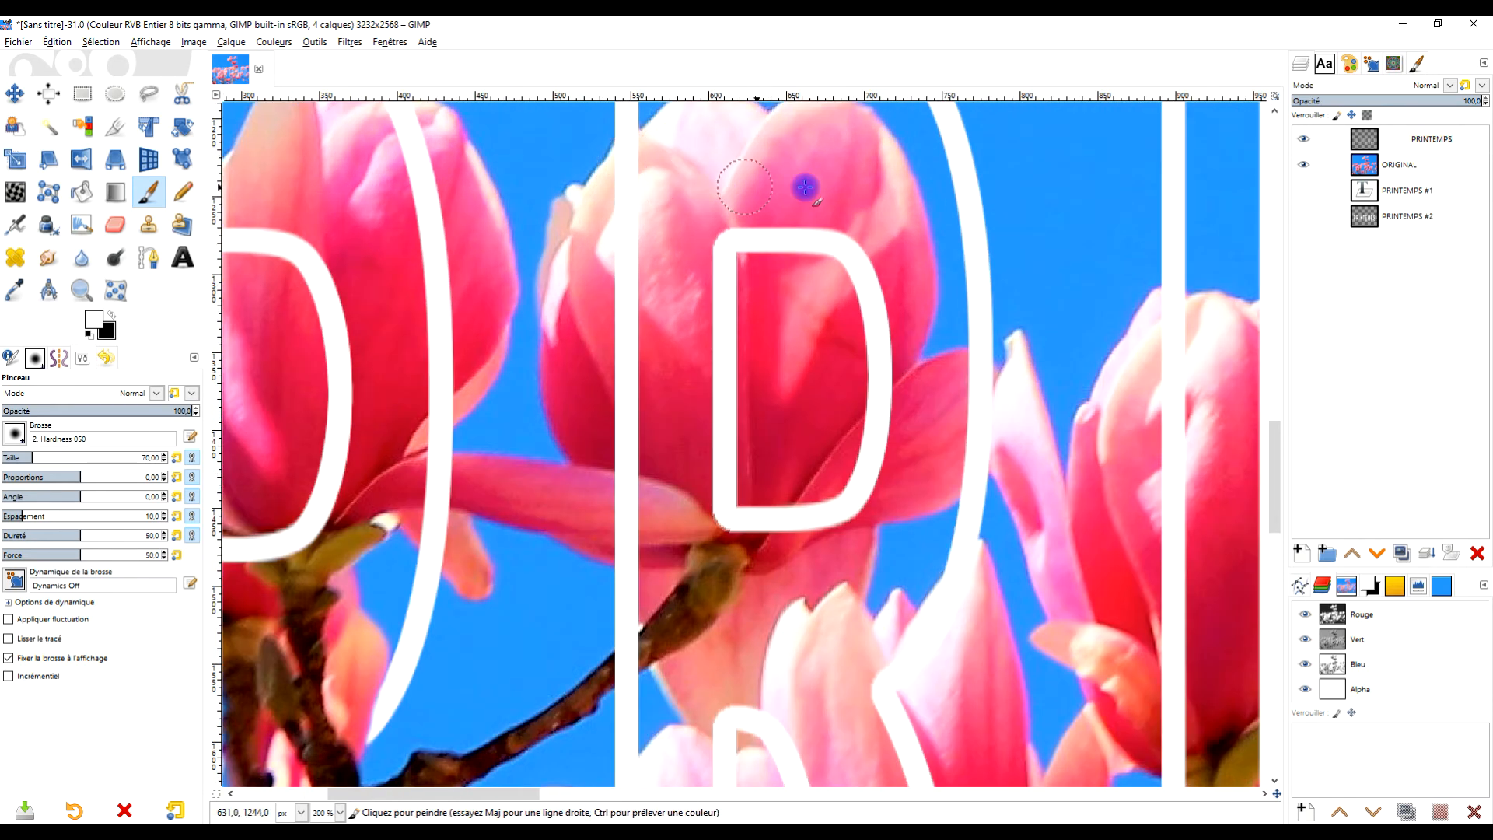
{"action": "left_click", "coordinate": [111, 314]}
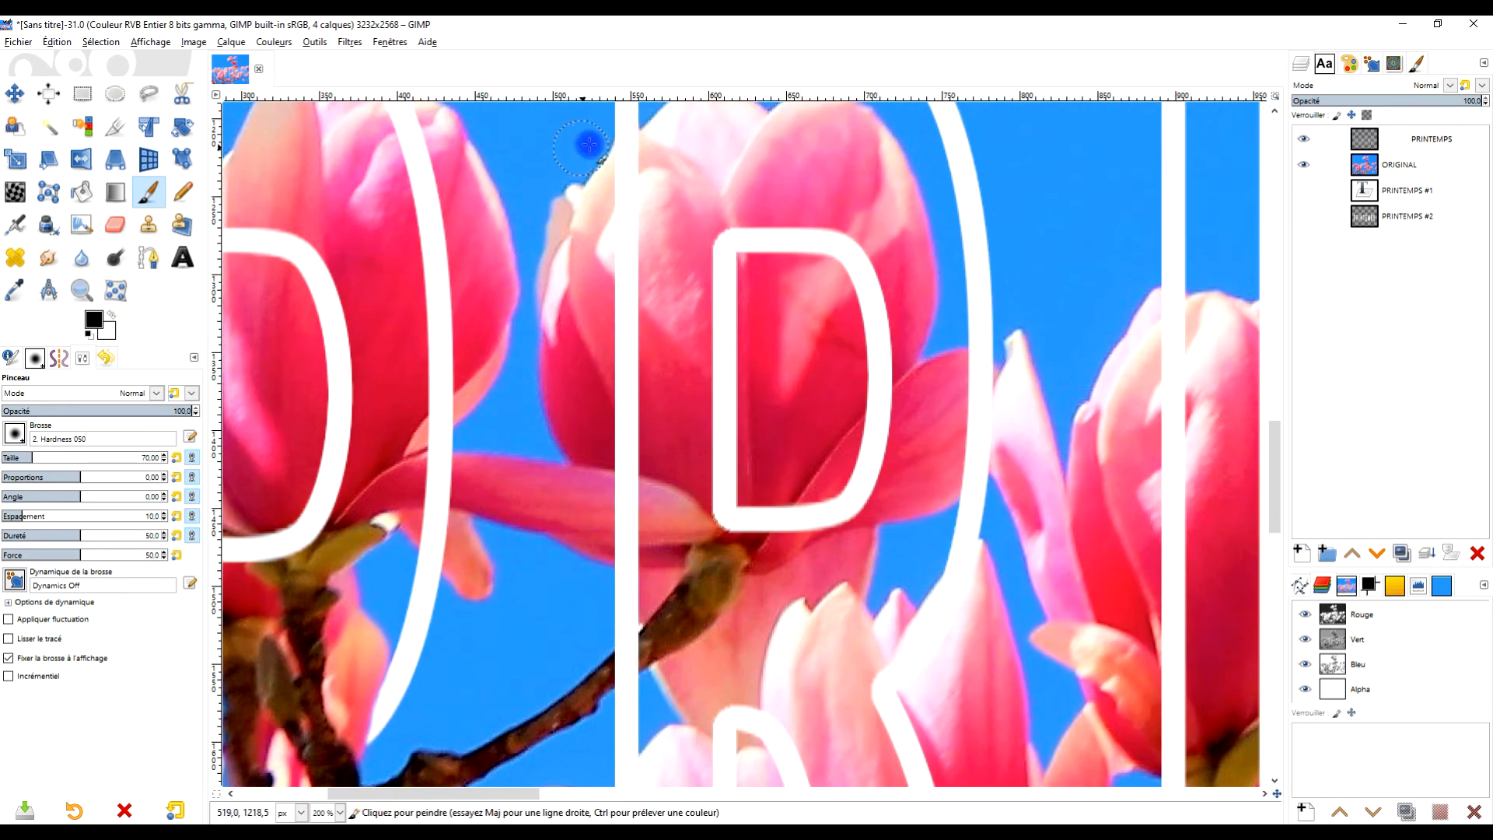
{"action": "mouse_move", "coordinate": [630, 147]}
{"action": "left_mouse_down"}
{"action": "mouse_move", "coordinate": [618, 311]}
{"action": "mouse_move", "coordinate": [624, 208]}
{"action": "mouse_move", "coordinate": [623, 529]}
{"action": "mouse_move", "coordinate": [614, 462]}
{"action": "mouse_move", "coordinate": [641, 683]}
{"action": "mouse_move", "coordinate": [640, 651]}
{"action": "left_mouse_up"}
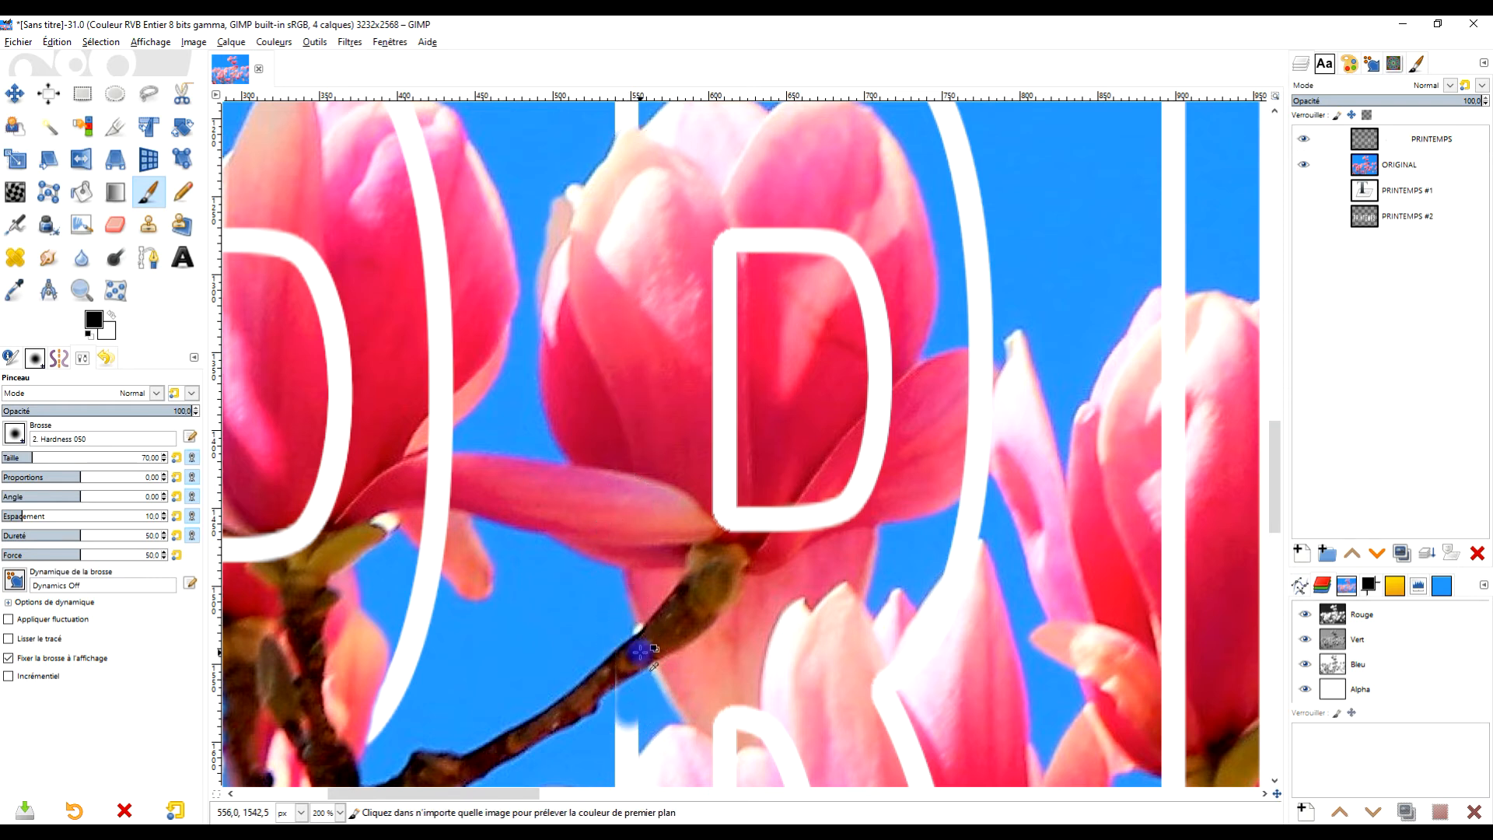
{"action": "key", "text": "ctrl+z"}
{"action": "mouse_move", "coordinate": [614, 332]}
{"action": "left_mouse_down"}
{"action": "mouse_move", "coordinate": [633, 414]}
{"action": "mouse_move", "coordinate": [607, 261]}
{"action": "mouse_move", "coordinate": [630, 148]}
{"action": "left_mouse_up"}
{"action": "mouse_move", "coordinate": [637, 481]}
{"action": "left_mouse_down"}
{"action": "mouse_move", "coordinate": [630, 449]}
{"action": "mouse_move", "coordinate": [630, 550]}
{"action": "left_mouse_up"}
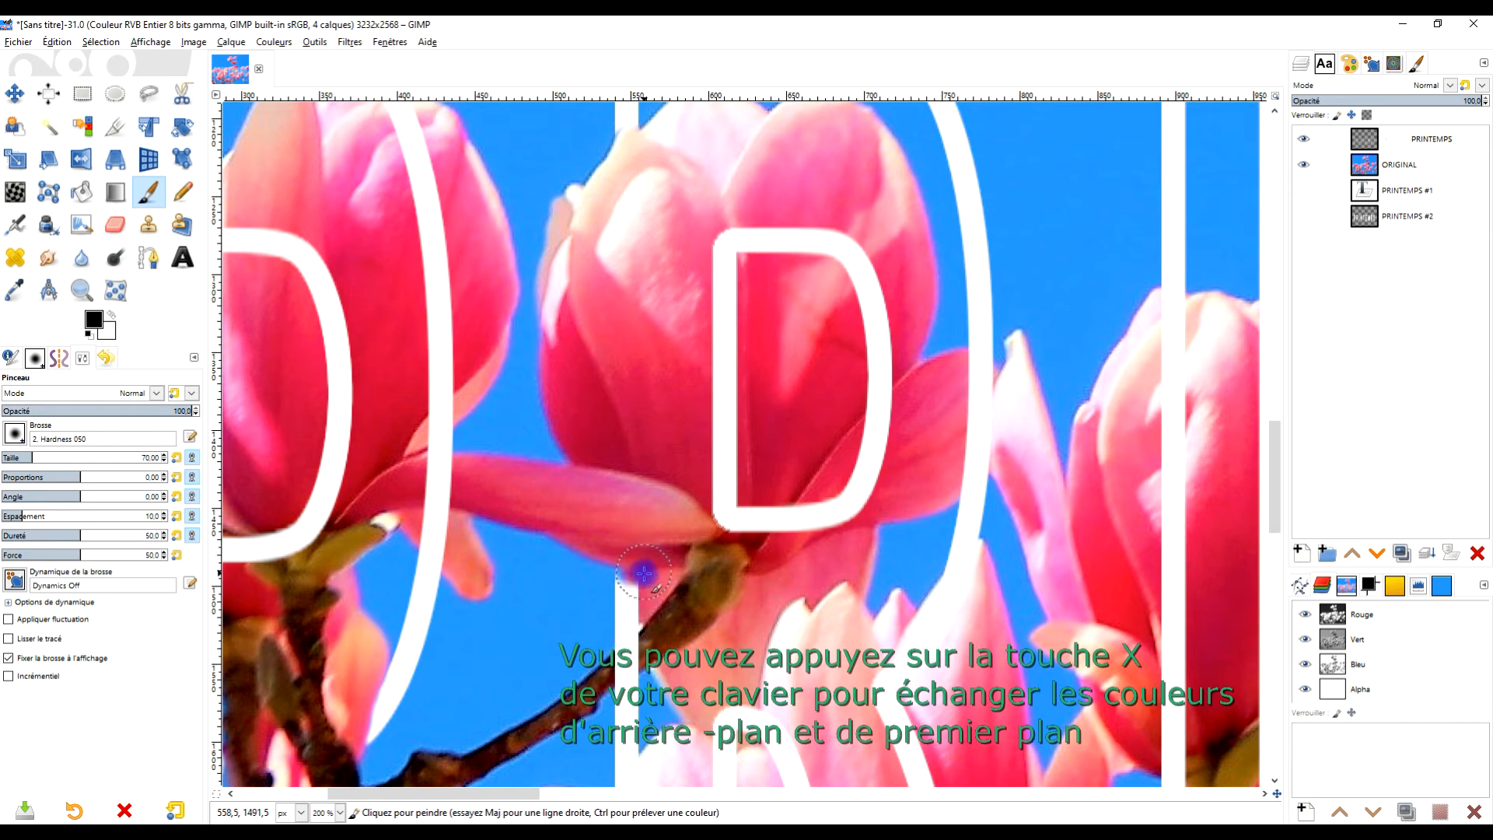
Restore the R's left stem in white along the flower's edges down to the branch
{"action": "scroll", "coordinate": [644, 574], "scroll_direction": "up", "scroll_amount": 3}
{"action": "left_click", "coordinate": [111, 314]}
{"action": "mouse_move", "coordinate": [597, 493]}
{"action": "left_mouse_down"}
{"action": "mouse_move", "coordinate": [633, 587]}
{"action": "mouse_move", "coordinate": [620, 543]}
{"action": "left_mouse_up"}
{"action": "left_click_drag", "start_coordinate": [635, 263], "coordinate": [623, 821]}
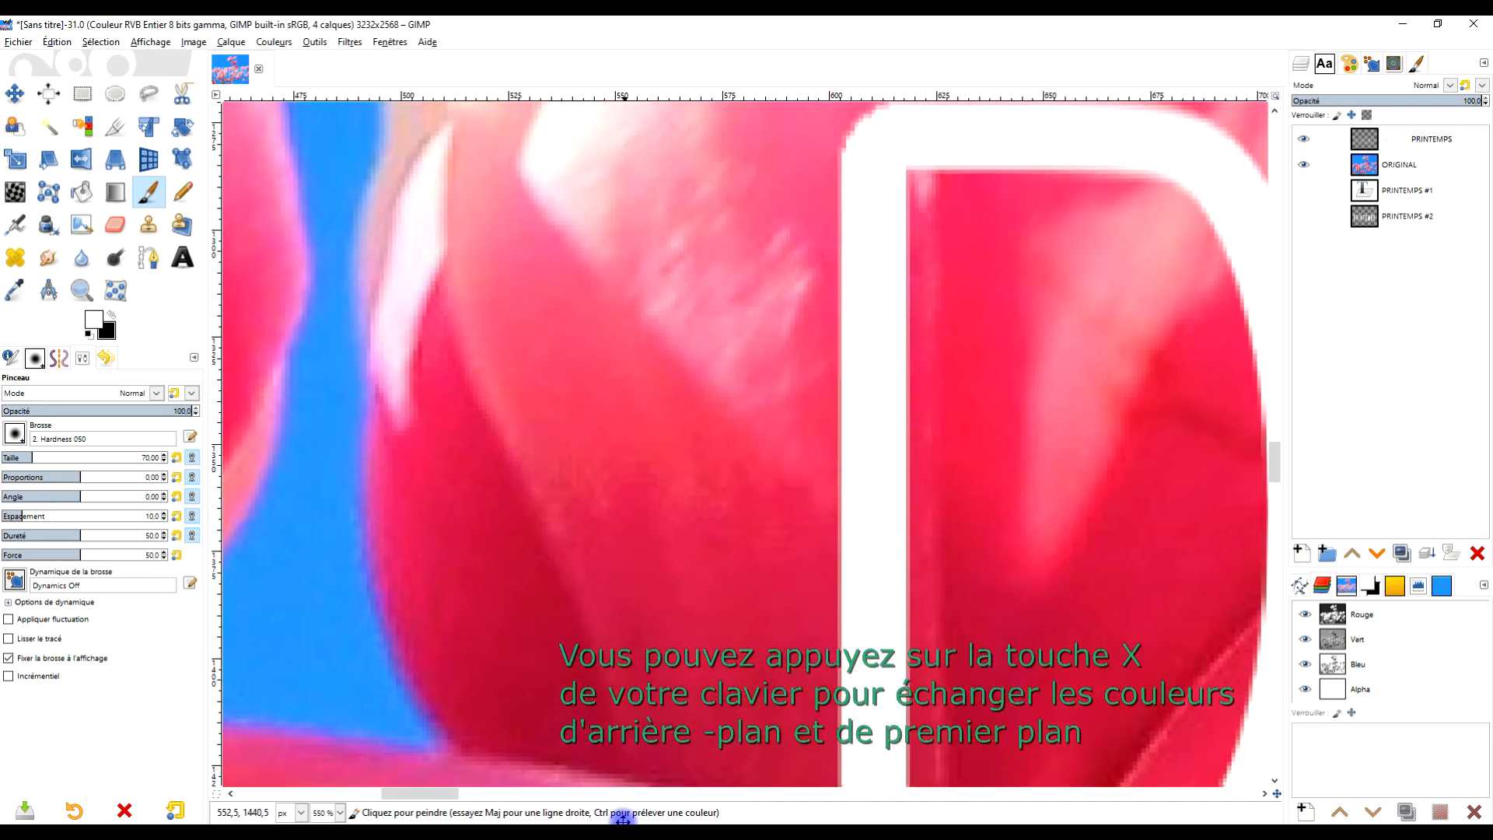
{"action": "left_click_drag", "start_coordinate": [589, 327], "coordinate": [629, 819]}
{"action": "left_click_drag", "start_coordinate": [621, 289], "coordinate": [614, 348]}
{"action": "scroll", "coordinate": [745, 621], "scroll_direction": "down", "scroll_amount": 5}
{"action": "left_click_drag", "start_coordinate": [729, 673], "coordinate": [705, 277]}
{"action": "scroll", "coordinate": [663, 306], "scroll_direction": "up", "scroll_amount": 5}
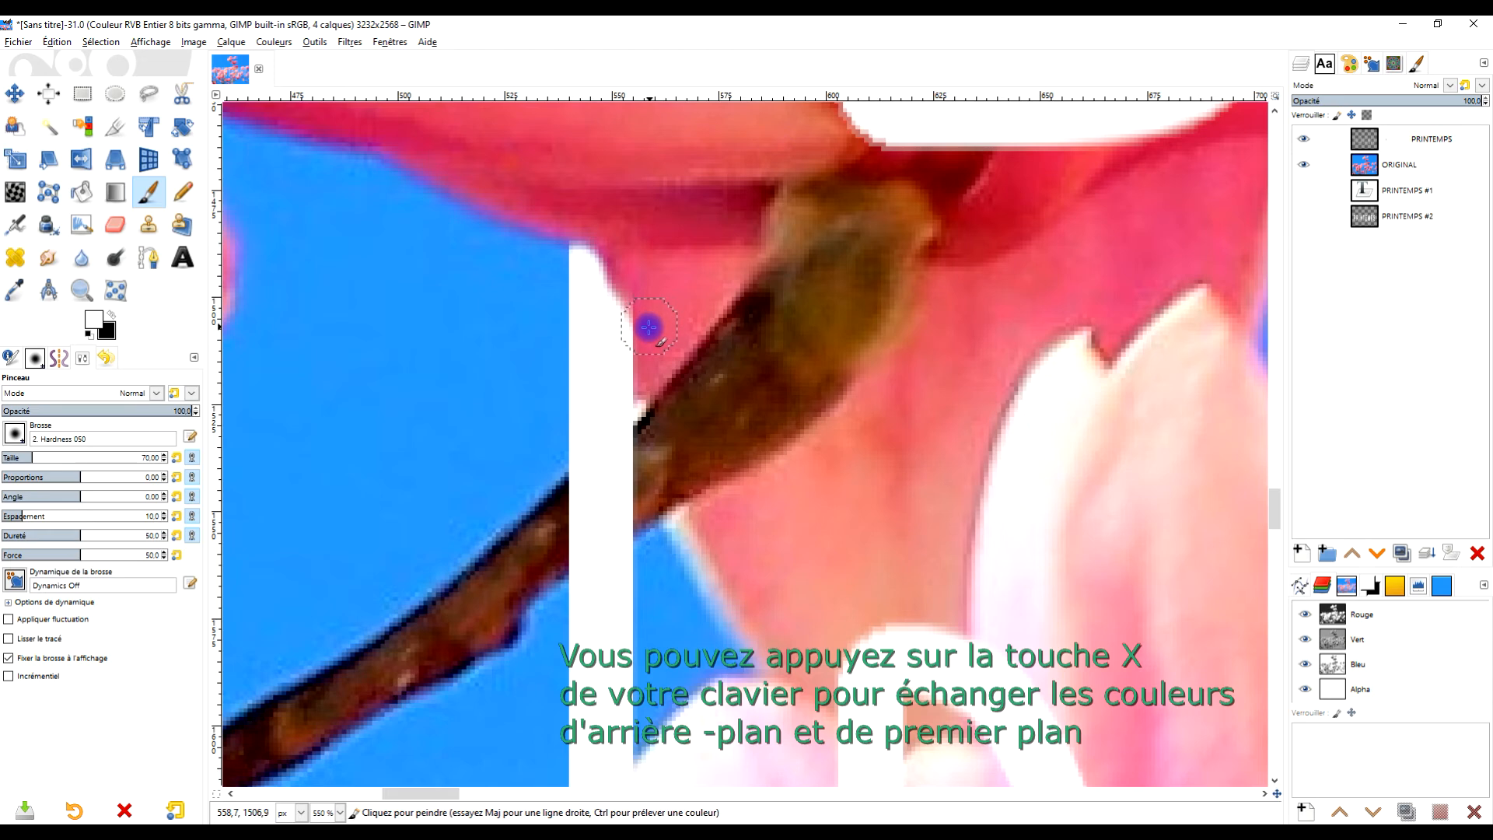
{"action": "mouse_move", "coordinate": [619, 300]}
{"action": "left_mouse_down"}
{"action": "mouse_move", "coordinate": [602, 258]}
{"action": "mouse_move", "coordinate": [636, 424]}
{"action": "mouse_move", "coordinate": [579, 262]}
{"action": "left_mouse_up"}
Paint black on the mask where the dark branch crosses the R's left stem
{"action": "left_click", "coordinate": [112, 315]}
{"action": "left_click", "coordinate": [113, 314]}
{"action": "left_click", "coordinate": [111, 314]}
{"action": "left_click_drag", "start_coordinate": [588, 520], "coordinate": [642, 467]}
Refine the mask around the rest of the R's outline with short alternating black and white strokes
{"action": "scroll", "coordinate": [659, 459], "scroll_direction": "down", "scroll_amount": 3}
{"action": "left_click_drag", "start_coordinate": [988, 164], "coordinate": [867, 607]}
{"action": "scroll", "coordinate": [886, 582], "scroll_direction": "up", "scroll_amount": 3}
{"action": "mouse_move", "coordinate": [746, 358]}
{"action": "left_mouse_down"}
{"action": "mouse_move", "coordinate": [700, 436]}
{"action": "mouse_move", "coordinate": [754, 381]}
{"action": "left_mouse_up"}
{"action": "left_click", "coordinate": [112, 315]}
{"action": "left_click_drag", "start_coordinate": [723, 465], "coordinate": [769, 424]}
{"action": "left_click_drag", "start_coordinate": [754, 163], "coordinate": [664, 574]}
{"action": "left_click", "coordinate": [111, 315]}
{"action": "mouse_move", "coordinate": [667, 673]}
{"action": "left_mouse_down"}
{"action": "mouse_move", "coordinate": [630, 489]}
{"action": "mouse_move", "coordinate": [677, 539]}
{"action": "left_mouse_up"}
{"action": "key", "text": "x"}
Mask both vertical sides of the I over the flower with two straight black strokes
{"action": "scroll", "coordinate": [703, 469], "scroll_direction": "down", "scroll_amount": 6}
{"action": "scroll", "coordinate": [700, 470], "scroll_direction": "up", "scroll_amount": 3}
{"action": "key", "text": "x"}
{"action": "left_click", "coordinate": [662, 194]}
{"action": "left_click", "coordinate": [662, 626], "text": "shift"}
{"action": "left_click", "coordinate": [760, 204]}
{"action": "left_click", "coordinate": [760, 603], "text": "shift"}
Clean up the I's outline along the flower's edges, alternating white and black strokes on the mask
{"action": "scroll", "coordinate": [778, 186], "scroll_direction": "up", "scroll_amount": 3}
{"action": "left_click", "coordinate": [111, 315]}
{"action": "left_click_drag", "start_coordinate": [744, 613], "coordinate": [757, 665]}
{"action": "left_click", "coordinate": [111, 314]}
{"action": "left_click_drag", "start_coordinate": [463, 548], "coordinate": [458, 555]}
{"action": "left_click_drag", "start_coordinate": [755, 669], "coordinate": [716, 607]}
{"action": "key", "text": "x"}
Uncover the twig below the flower by masking the I's left side, and restore the outline beside it in white
{"action": "scroll", "coordinate": [676, 581], "scroll_direction": "down", "scroll_amount": 6}
{"action": "scroll", "coordinate": [661, 728], "scroll_direction": "up", "scroll_amount": 5}
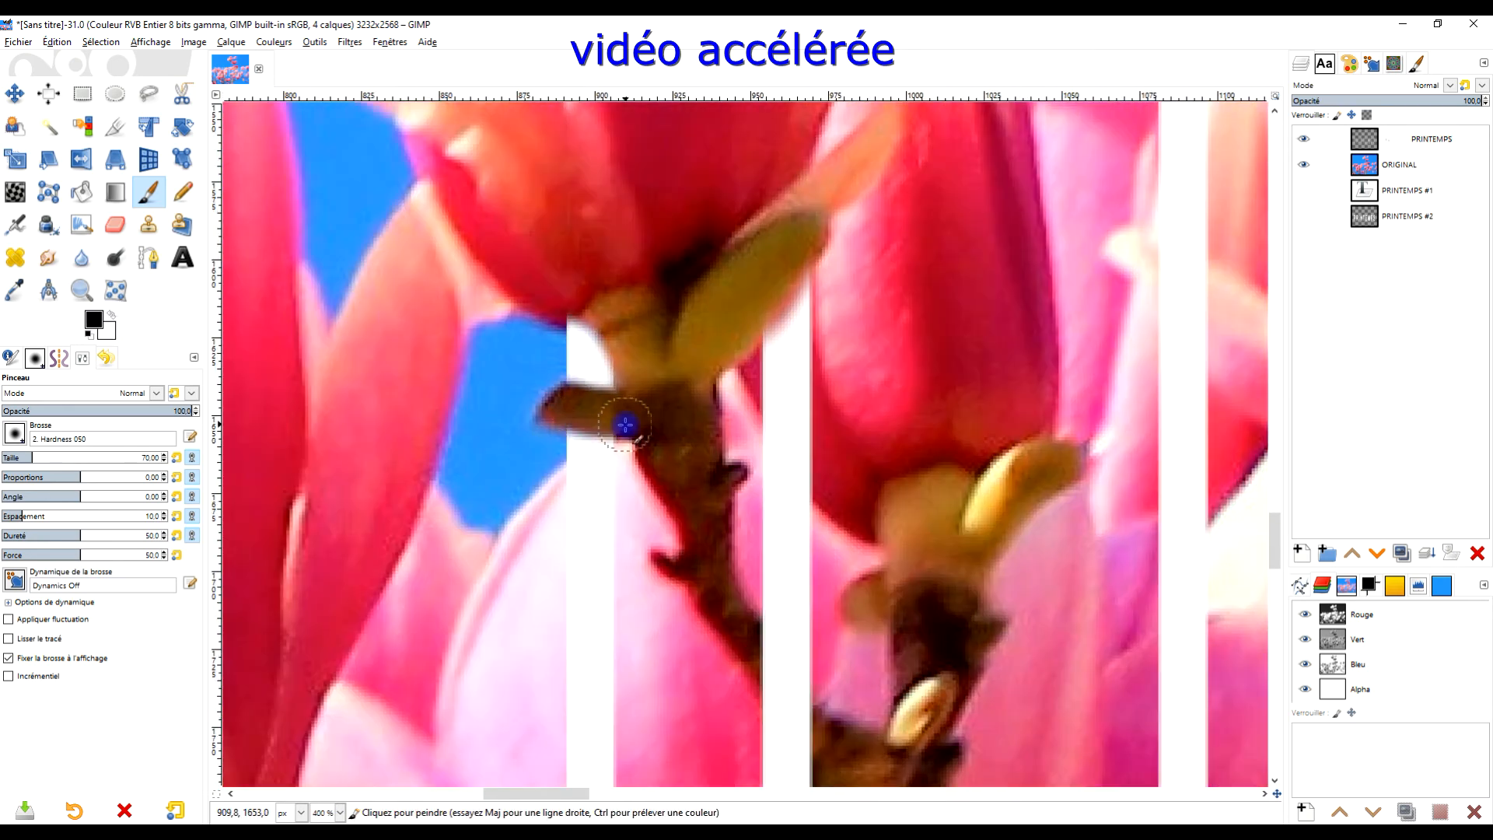
{"action": "key", "text": "x"}
{"action": "scroll", "coordinate": [580, 358], "scroll_direction": "up", "scroll_amount": 3}
{"action": "left_click_drag", "start_coordinate": [671, 389], "coordinate": [667, 451]}
{"action": "scroll", "coordinate": [666, 450], "scroll_direction": "down", "scroll_amount": 6}
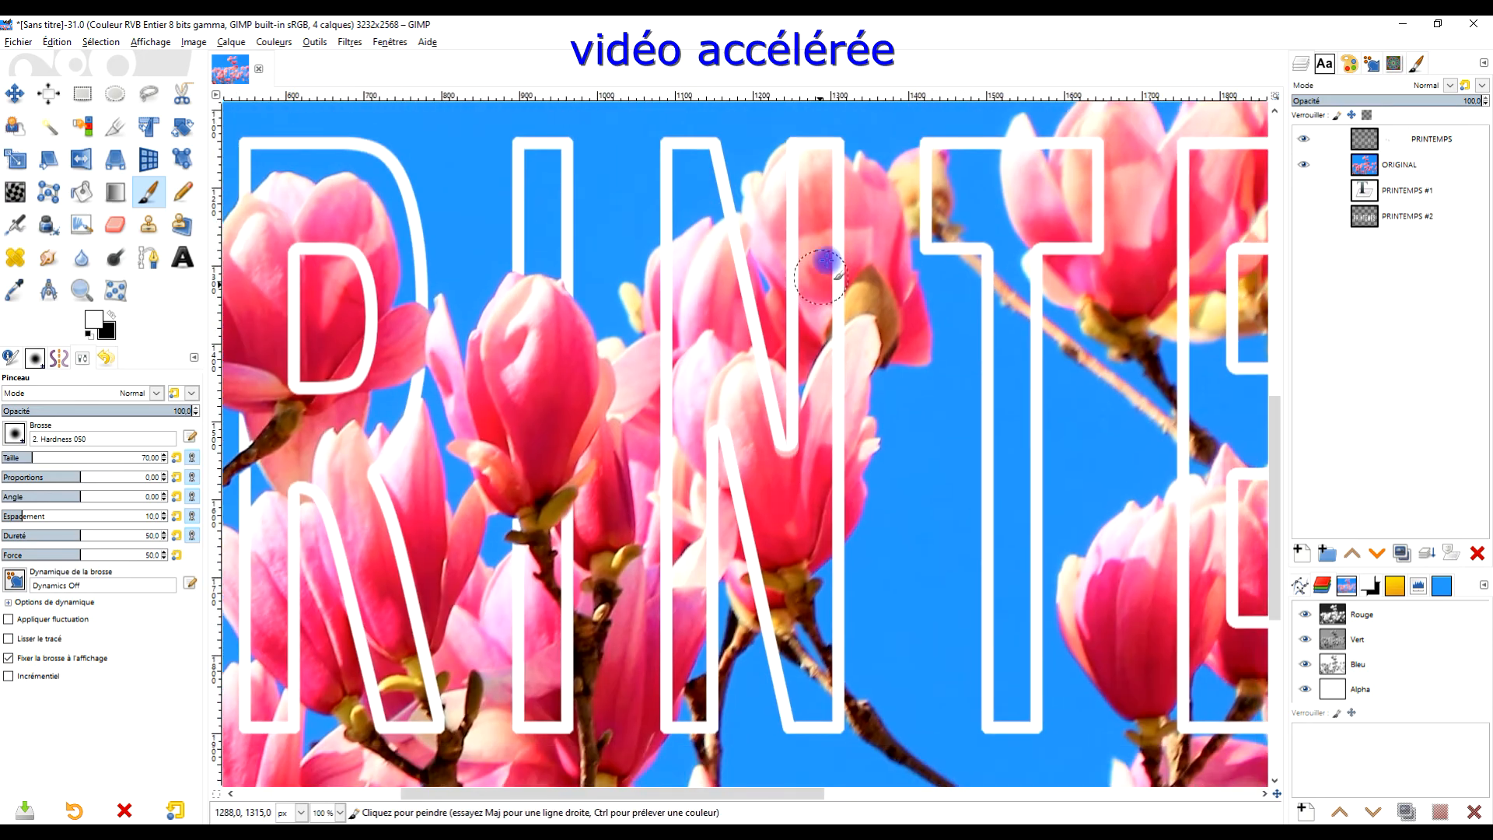
Paint black on the mask where the branches cross the N's outline near its base
{"action": "scroll", "coordinate": [735, 601], "scroll_direction": "up", "scroll_amount": 2}
{"action": "scroll", "coordinate": [735, 602], "scroll_direction": "down", "scroll_amount": 5}
{"action": "scroll", "coordinate": [831, 635], "scroll_direction": "up", "scroll_amount": 5}
{"action": "key", "text": "x"}
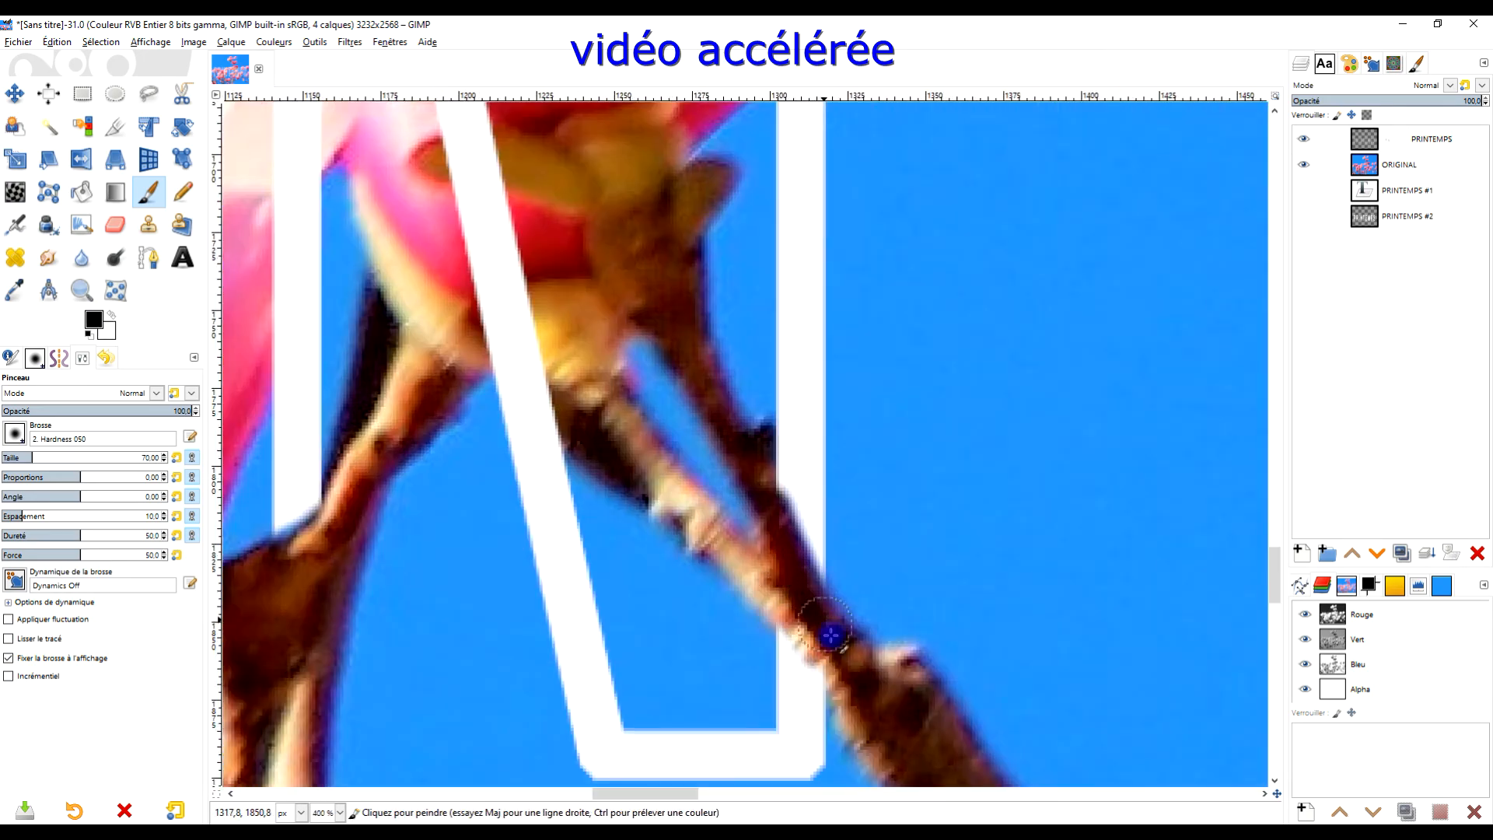
Mask the T's outline over the pink flower and restore the top bar in white in the gap between the petals
{"action": "scroll", "coordinate": [813, 525], "scroll_direction": "down", "scroll_amount": 4}
{"action": "scroll", "coordinate": [940, 473], "scroll_direction": "up", "scroll_amount": 3}
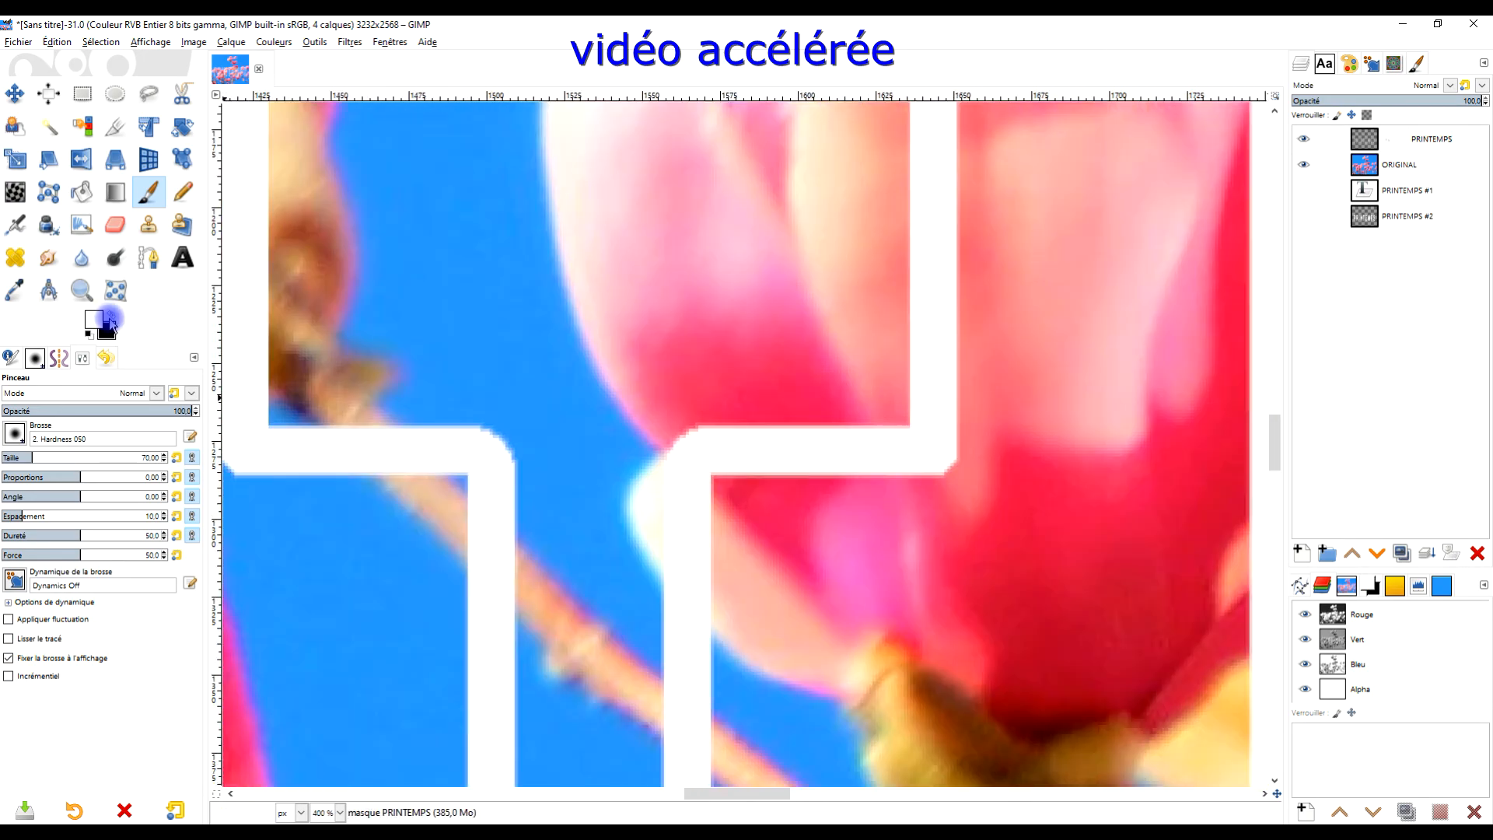
{"action": "key", "text": "x"}
{"action": "left_click_drag", "start_coordinate": [941, 473], "coordinate": [864, 654]}
{"action": "left_click_drag", "start_coordinate": [865, 494], "coordinate": [863, 284]}
{"action": "left_click_drag", "start_coordinate": [848, 324], "coordinate": [803, 327]}
{"action": "scroll", "coordinate": [803, 327], "scroll_direction": "up", "scroll_amount": 2}
{"action": "key", "text": "x"}
{"action": "left_click_drag", "start_coordinate": [595, 277], "coordinate": [620, 277]}
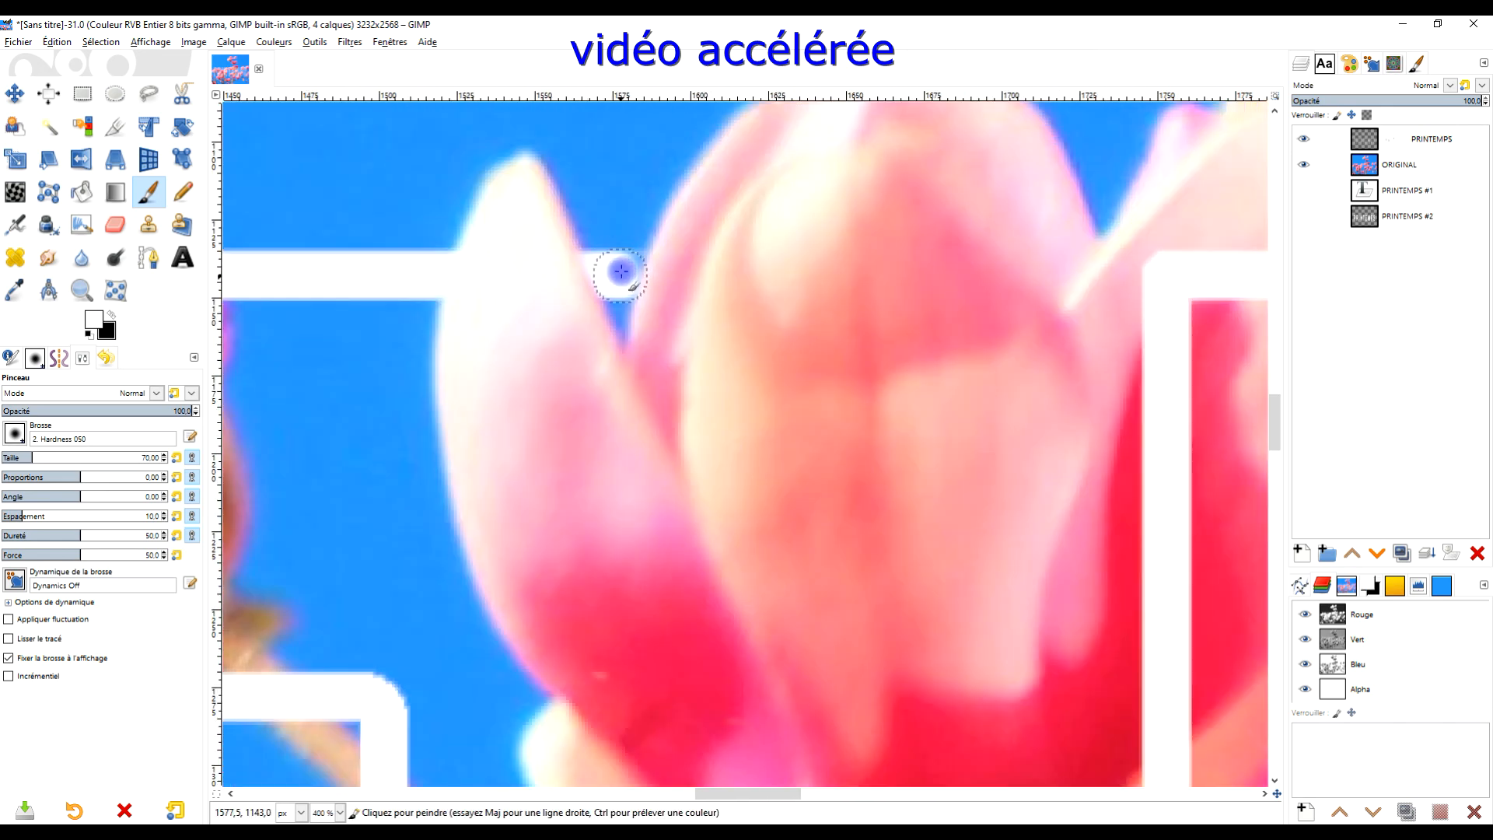
Mask the E's outline where the twig crosses its middle and the flowers cover its lower part, restoring the edges in white
{"action": "scroll", "coordinate": [721, 313], "scroll_direction": "down", "scroll_amount": 5}
{"action": "scroll", "coordinate": [782, 377], "scroll_direction": "up", "scroll_amount": 5}
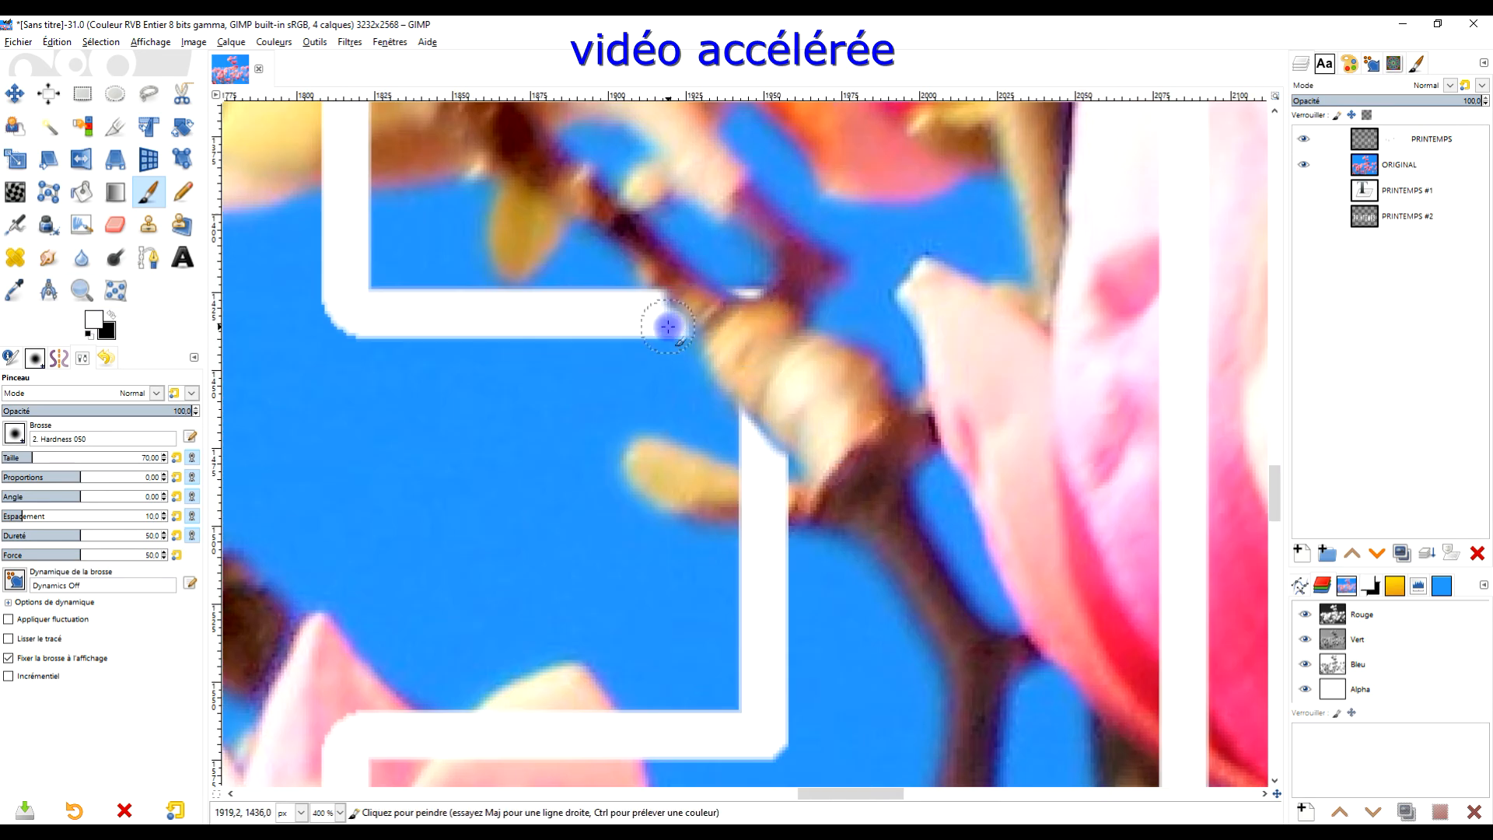
{"action": "scroll", "coordinate": [668, 327], "scroll_direction": "down", "scroll_amount": 5}
{"action": "scroll", "coordinate": [709, 289], "scroll_direction": "up", "scroll_amount": 2}
{"action": "key", "text": "x"}
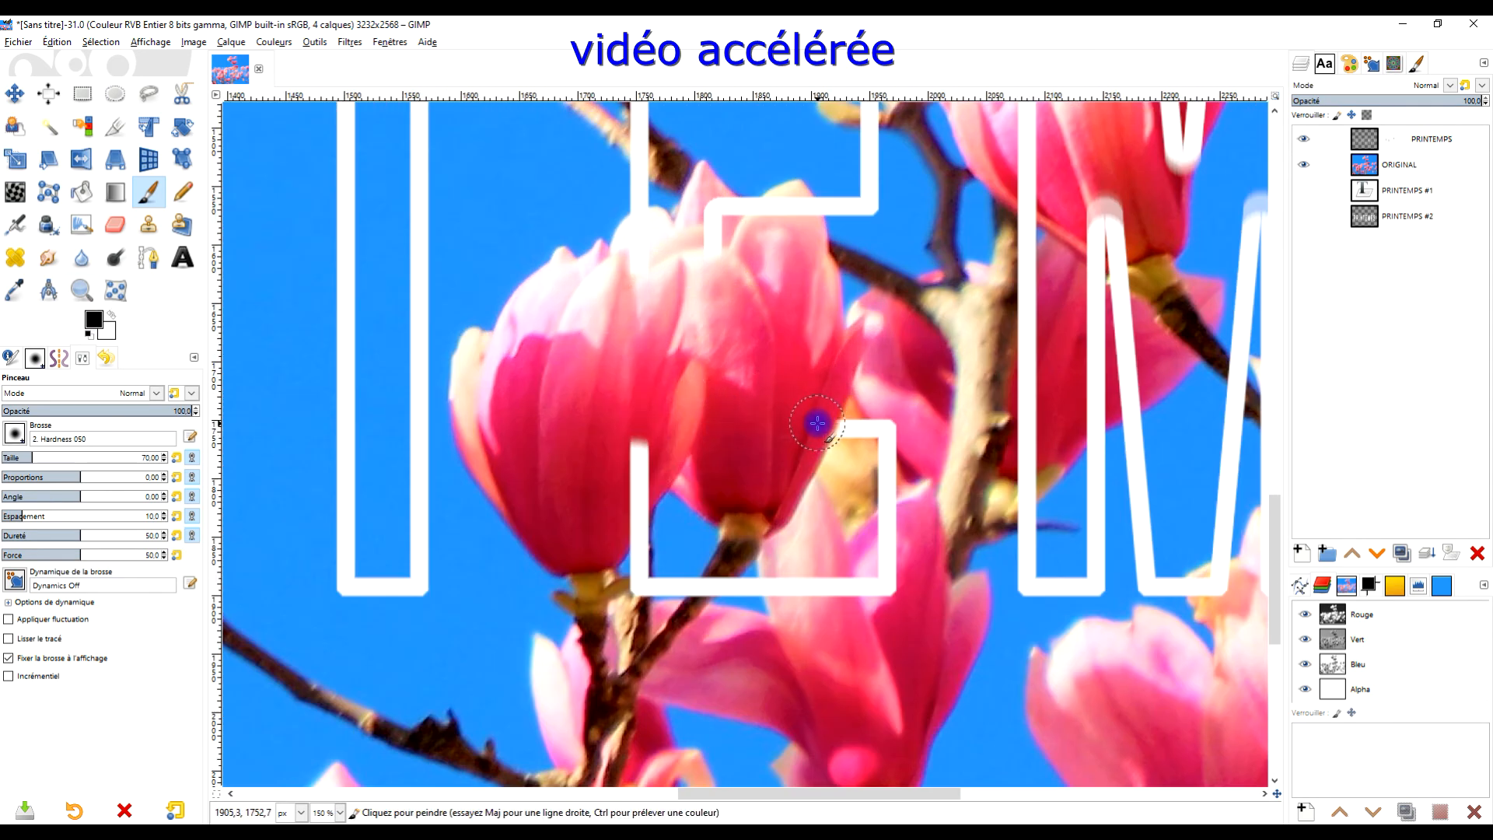
{"action": "left_click_drag", "start_coordinate": [652, 262], "coordinate": [801, 210]}
Mask the M's inner diagonals in black where they overlap the central flower
{"action": "scroll", "coordinate": [806, 374], "scroll_direction": "down", "scroll_amount": 3}
{"action": "scroll", "coordinate": [778, 350], "scroll_direction": "up", "scroll_amount": 5}
{"action": "left_click", "coordinate": [111, 314]}
{"action": "scroll", "coordinate": [720, 407], "scroll_direction": "down", "scroll_amount": 4}
{"action": "scroll", "coordinate": [739, 373], "scroll_direction": "up", "scroll_amount": 5}
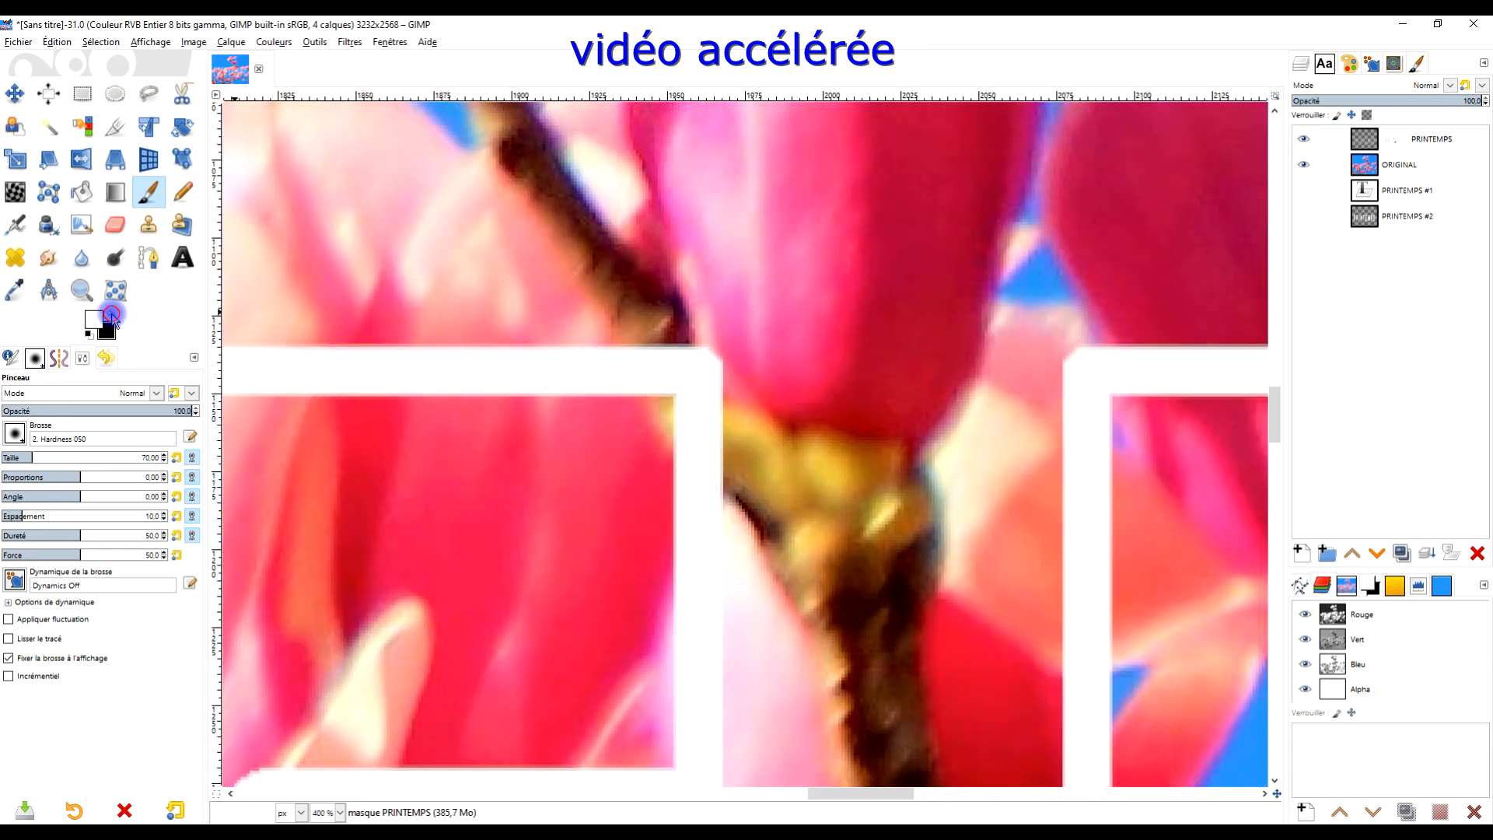
{"action": "left_click", "coordinate": [111, 315]}
{"action": "scroll", "coordinate": [774, 447], "scroll_direction": "down", "scroll_amount": 5}
{"action": "scroll", "coordinate": [752, 472], "scroll_direction": "up", "scroll_amount": 3}
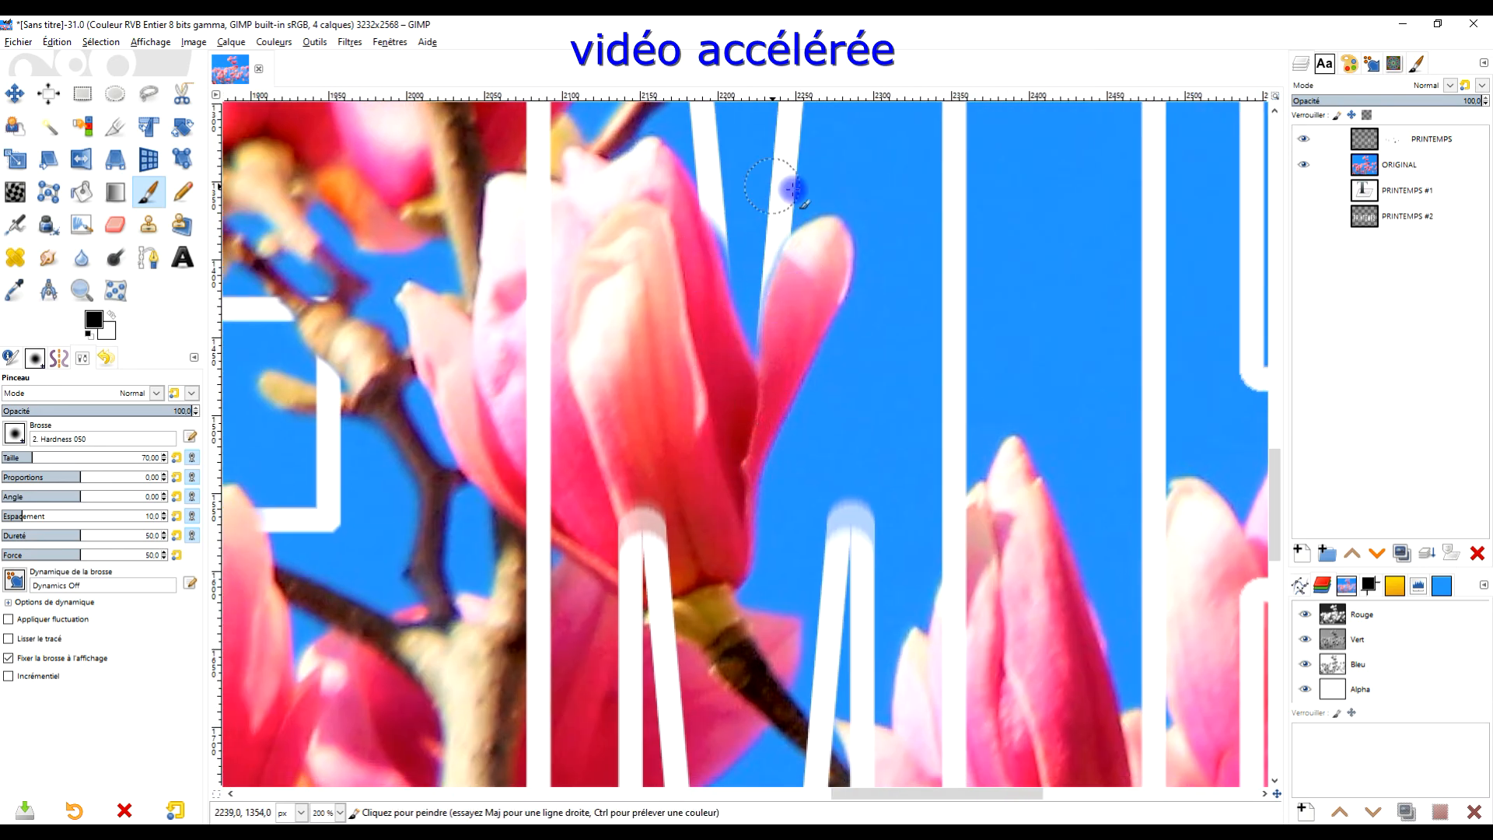
Mask the M's left stem over the central flower and touch up the surrounding outline
{"action": "scroll", "coordinate": [794, 189], "scroll_direction": "up", "scroll_amount": 3}
{"action": "key", "text": "x"}
{"action": "scroll", "coordinate": [657, 574], "scroll_direction": "down", "scroll_amount": 6}
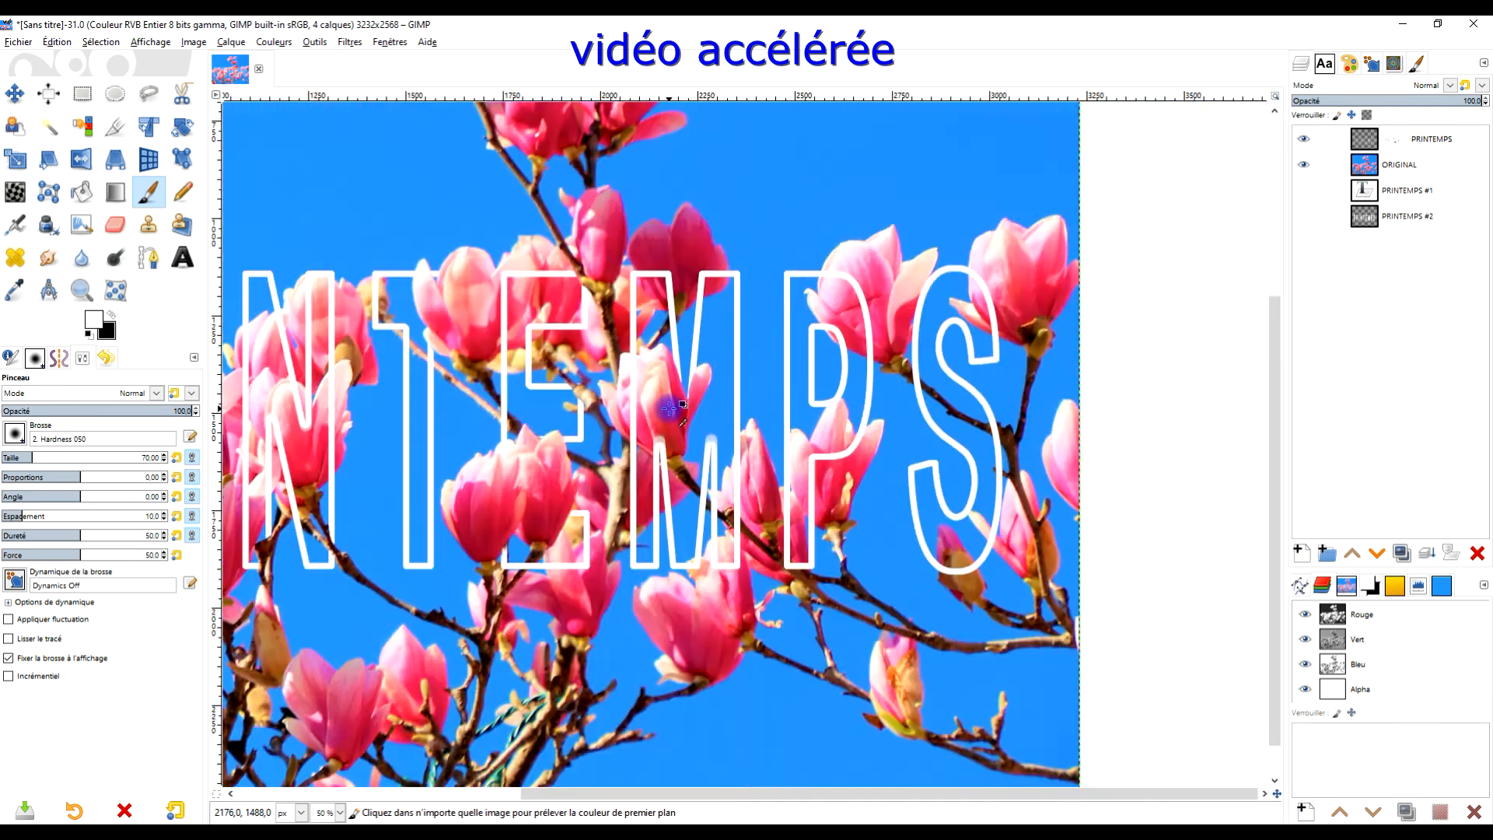
{"action": "scroll", "coordinate": [625, 571], "scroll_direction": "up", "scroll_amount": 3}
{"action": "key", "text": "x"}
{"action": "scroll", "coordinate": [624, 571], "scroll_direction": "down", "scroll_amount": 5}
{"action": "scroll", "coordinate": [878, 538], "scroll_direction": "up", "scroll_amount": 6}
{"action": "mouse_move", "coordinate": [906, 342]}
{"action": "left_mouse_down"}
{"action": "mouse_move", "coordinate": [993, 353]}
{"action": "mouse_move", "coordinate": [1034, 380]}
{"action": "left_mouse_up"}
{"action": "scroll", "coordinate": [993, 353], "scroll_direction": "down", "scroll_amount": 3}
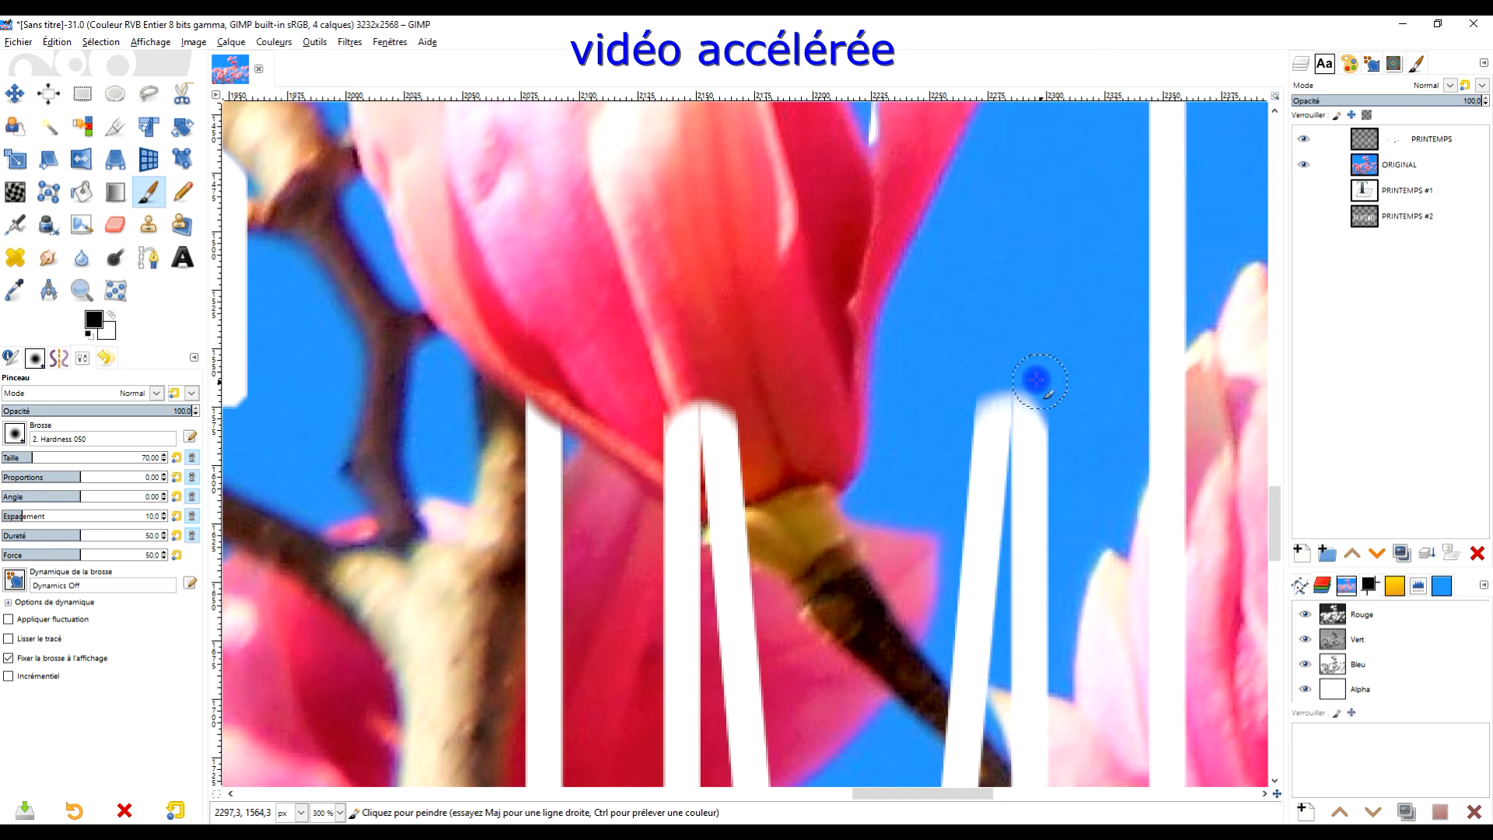
Continue masking the M's lower outline where the flower and branch overlap it, alternating black and white
{"action": "scroll", "coordinate": [1034, 380], "scroll_direction": "down", "scroll_amount": 6}
{"action": "scroll", "coordinate": [1042, 448], "scroll_direction": "up", "scroll_amount": 6}
{"action": "left_click_drag", "start_coordinate": [622, 409], "coordinate": [730, 511]}
{"action": "key", "text": "x"}
{"action": "scroll", "coordinate": [811, 389], "scroll_direction": "down", "scroll_amount": 4}
{"action": "scroll", "coordinate": [910, 377], "scroll_direction": "up", "scroll_amount": 3}
{"action": "key", "text": "x"}
{"action": "left_click_drag", "start_coordinate": [773, 267], "coordinate": [883, 493]}
Refine the mask around the second P where flowers and branches overlap, using black and white strokes
{"action": "scroll", "coordinate": [883, 493], "scroll_direction": "down", "scroll_amount": 3}
{"action": "scroll", "coordinate": [906, 467], "scroll_direction": "up", "scroll_amount": 4}
{"action": "mouse_move", "coordinate": [916, 400]}
{"action": "left_mouse_down"}
{"action": "mouse_move", "coordinate": [907, 445]}
{"action": "mouse_move", "coordinate": [967, 566]}
{"action": "left_mouse_up"}
{"action": "key", "text": "x"}
{"action": "scroll", "coordinate": [879, 475], "scroll_direction": "down", "scroll_amount": 2}
{"action": "scroll", "coordinate": [676, 335], "scroll_direction": "up", "scroll_amount": 4}
{"action": "key", "text": "x"}
{"action": "left_click_drag", "start_coordinate": [642, 338], "coordinate": [570, 213]}
{"action": "key", "text": "x"}
Mask the S's lower curve in black where it passes over the flower bud, and clean up its edges
{"action": "scroll", "coordinate": [699, 417], "scroll_direction": "down", "scroll_amount": 9}
{"action": "scroll", "coordinate": [702, 502], "scroll_direction": "up", "scroll_amount": 5}
{"action": "left_click", "coordinate": [90, 334]}
{"action": "mouse_move", "coordinate": [826, 498]}
{"action": "left_mouse_down"}
{"action": "mouse_move", "coordinate": [783, 476]}
{"action": "mouse_move", "coordinate": [859, 478]}
{"action": "left_mouse_up"}
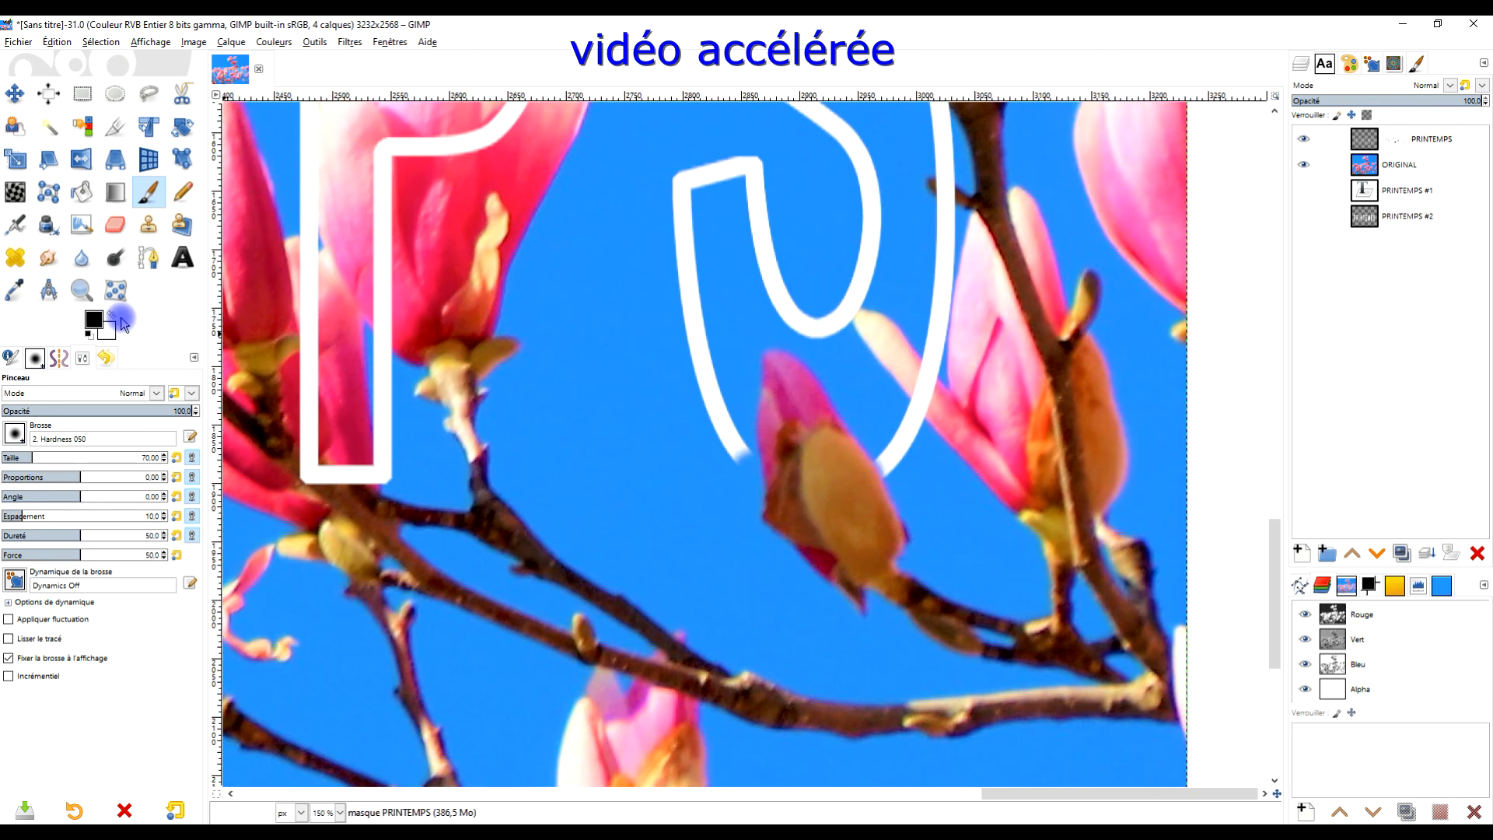
{"action": "left_click", "coordinate": [113, 315]}
{"action": "left_click", "coordinate": [90, 335]}
{"action": "scroll", "coordinate": [895, 491], "scroll_direction": "up", "scroll_amount": 2}
{"action": "left_click_drag", "start_coordinate": [846, 564], "coordinate": [888, 542]}
{"action": "left_click", "coordinate": [112, 315]}
Paint black on the mask where the branch and small twig cross the S's outer curve, and finish with white as foreground
{"action": "scroll", "coordinate": [866, 497], "scroll_direction": "down", "scroll_amount": 4}
{"action": "scroll", "coordinate": [887, 405], "scroll_direction": "up", "scroll_amount": 5}
{"action": "left_click", "coordinate": [112, 317]}
{"action": "left_click_drag", "start_coordinate": [812, 496], "coordinate": [786, 459]}
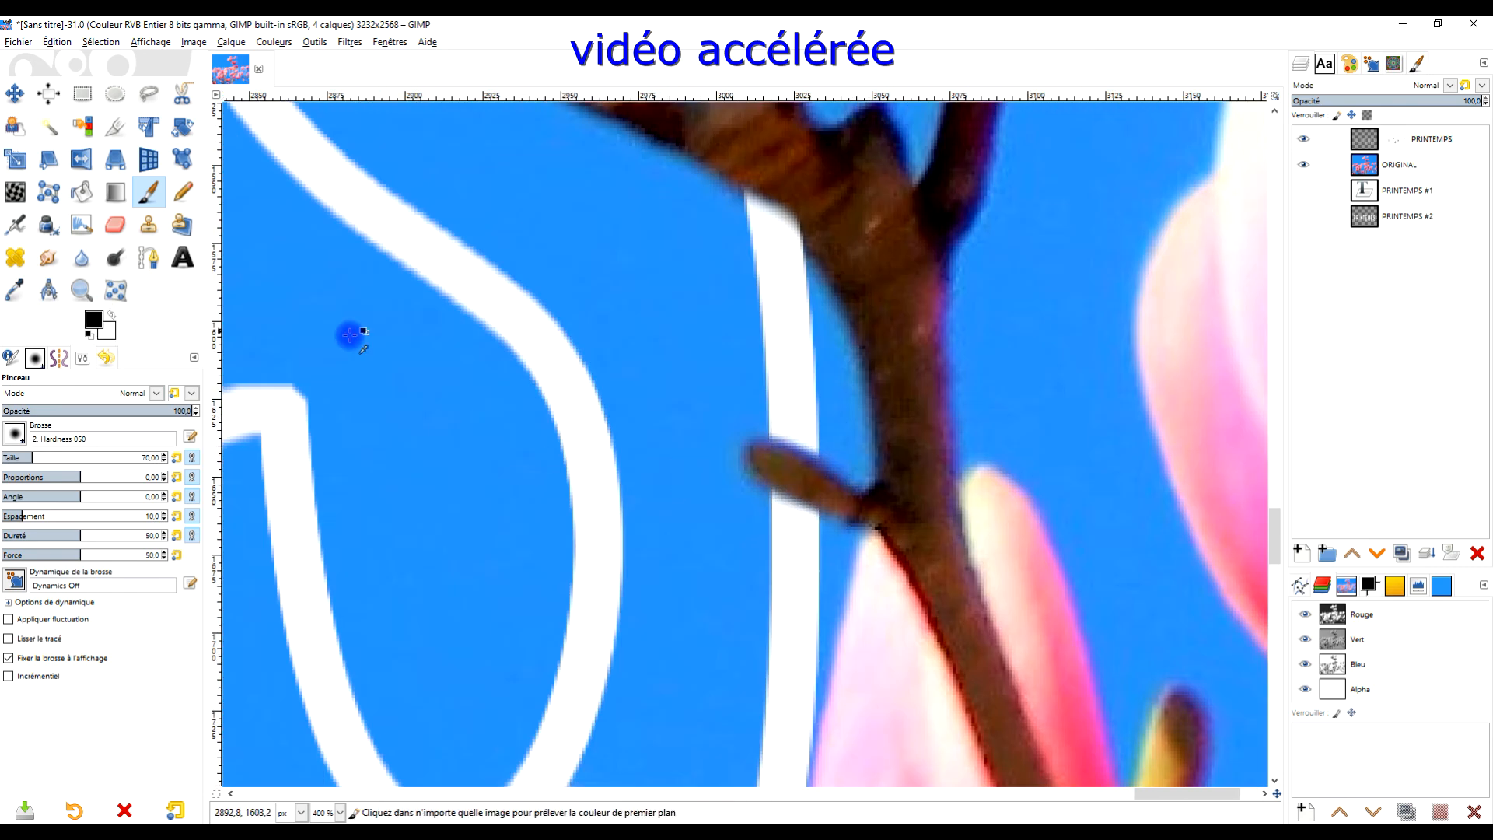
{"action": "left_click", "coordinate": [111, 315]}
{"action": "scroll", "coordinate": [886, 447], "scroll_direction": "up", "scroll_amount": 2}
{"action": "scroll", "coordinate": [850, 486], "scroll_direction": "down", "scroll_amount": 7}
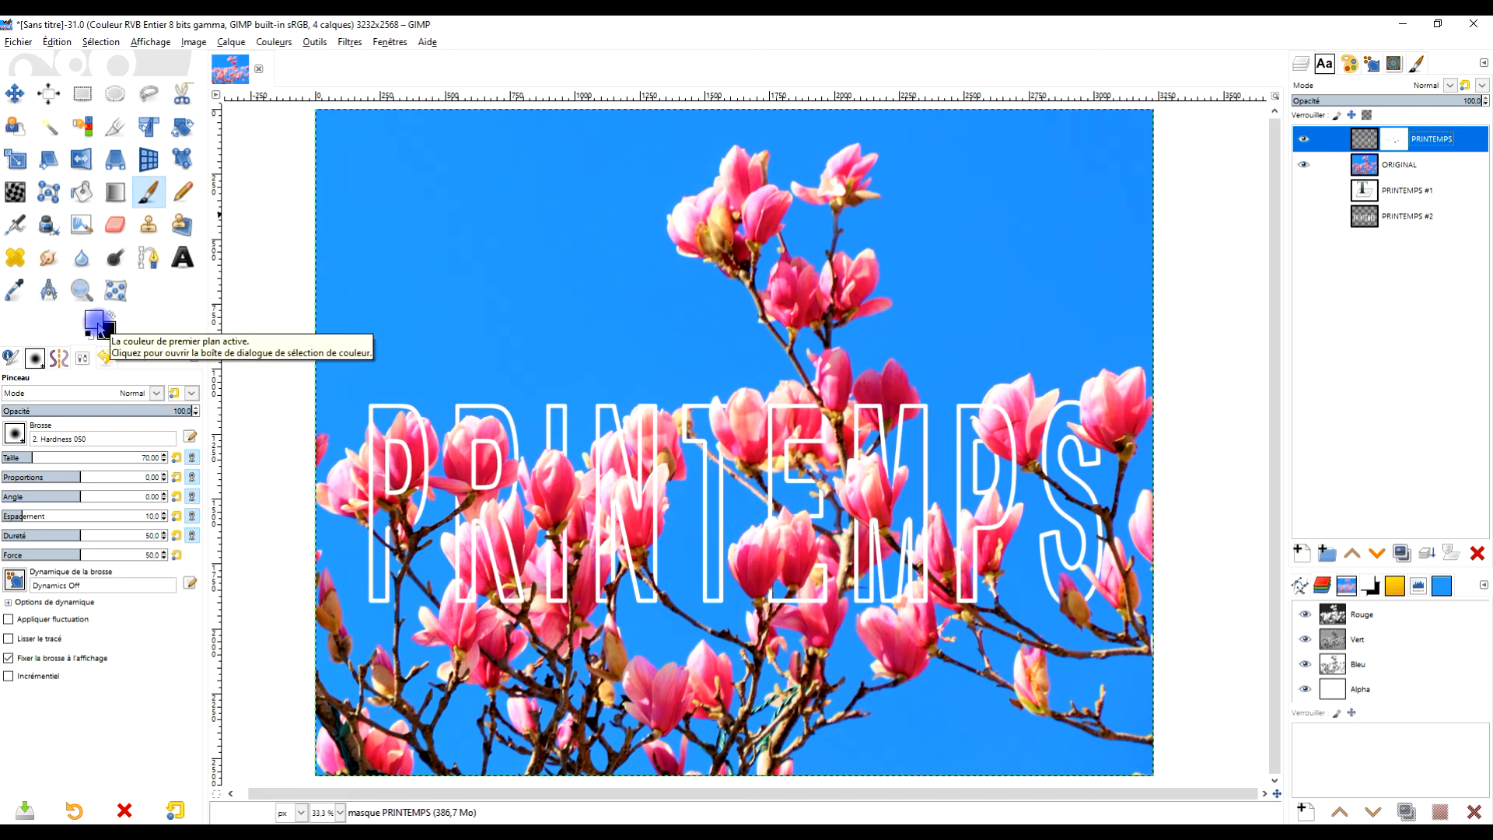
Switch editing to the PRINTEMPS layer's image and return to its mask
{"action": "left_click", "coordinate": [1400, 138]}
{"action": "left_click", "coordinate": [1366, 146]}
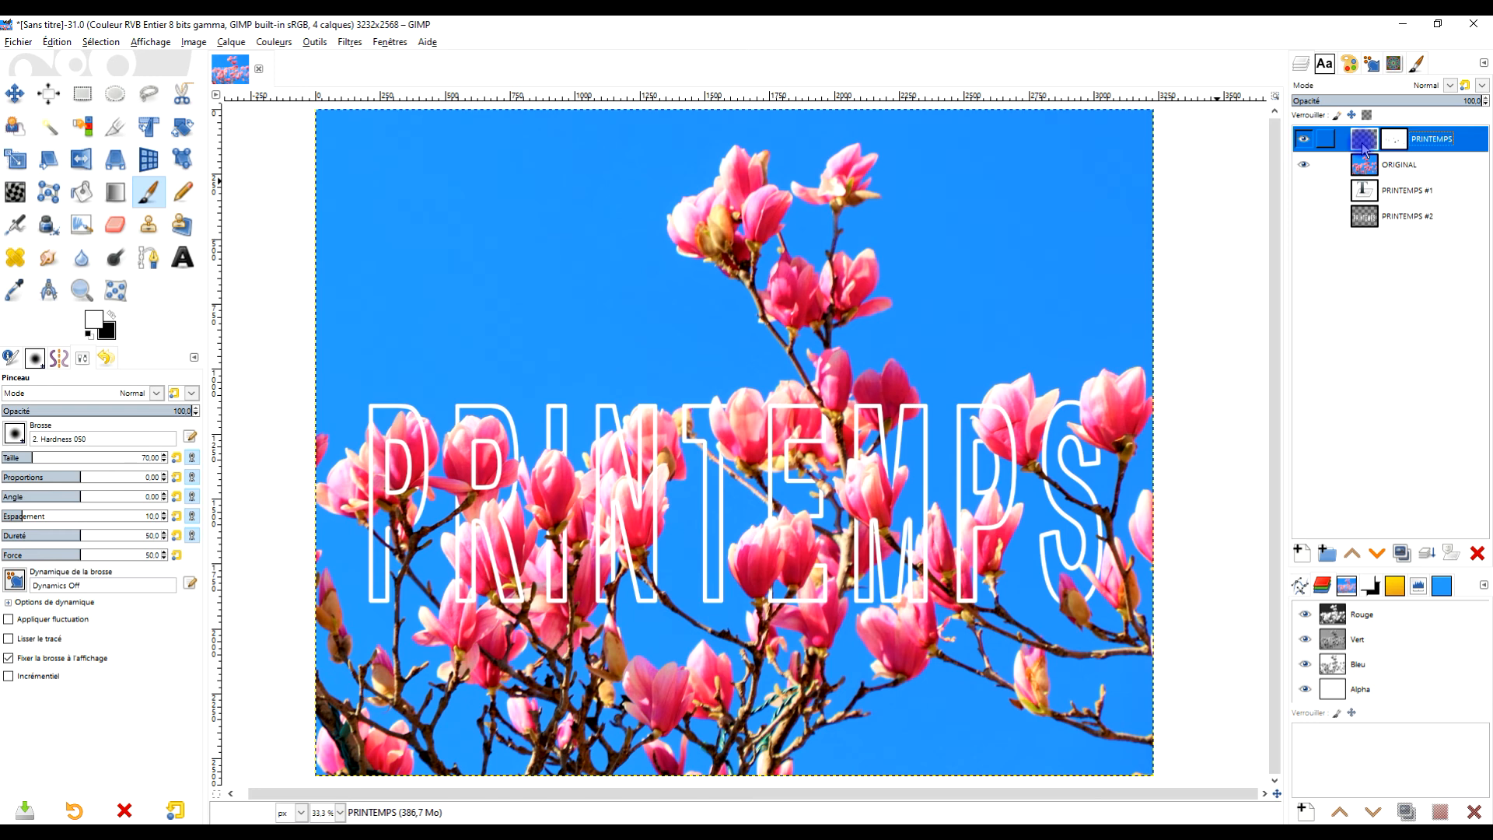
{"action": "left_click", "coordinate": [1397, 142]}
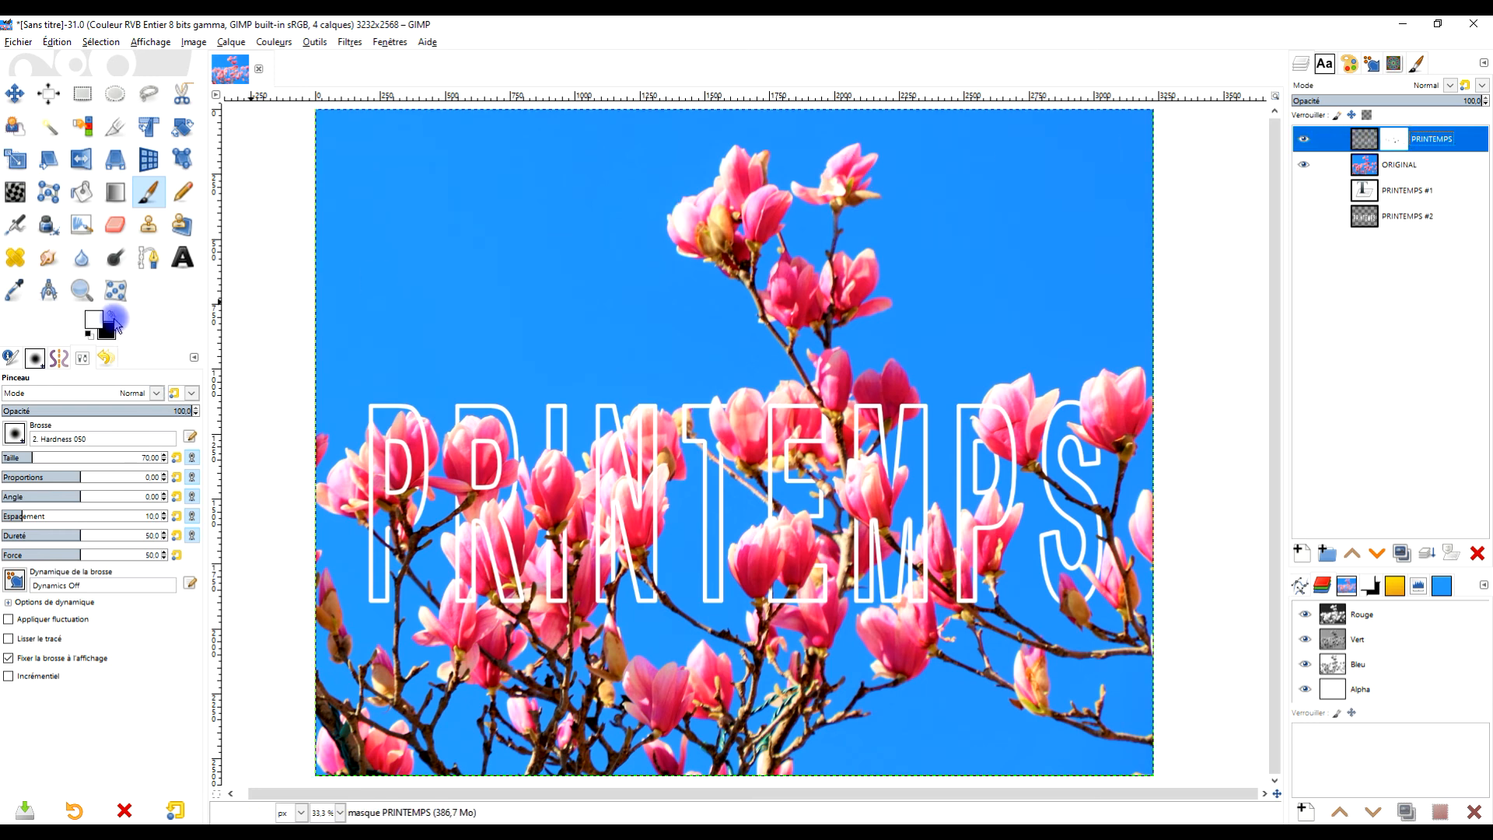
{"action": "left_click", "coordinate": [14, 433]}
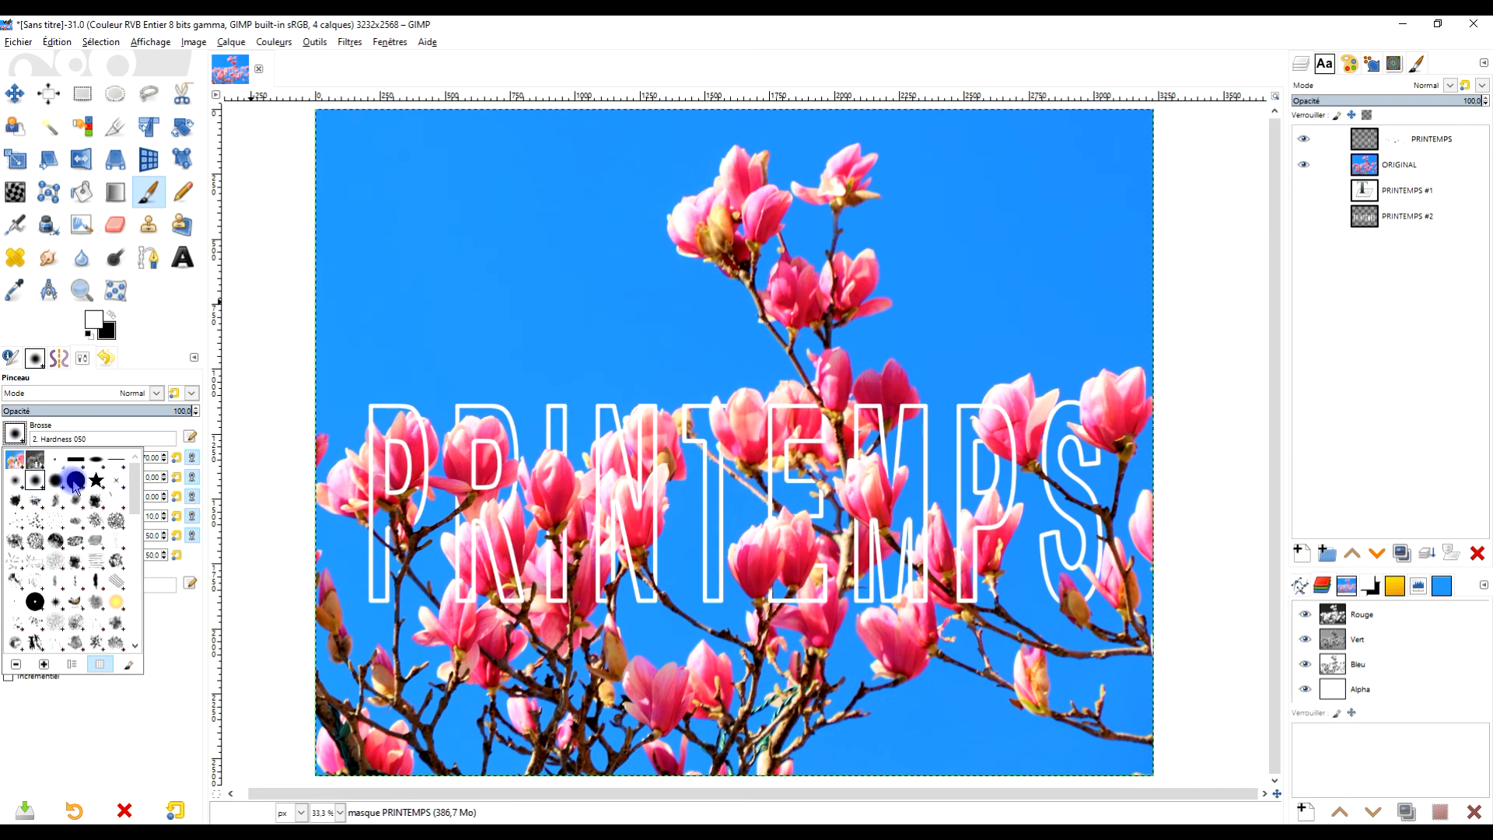
{"action": "left_click", "coordinate": [85, 428]}
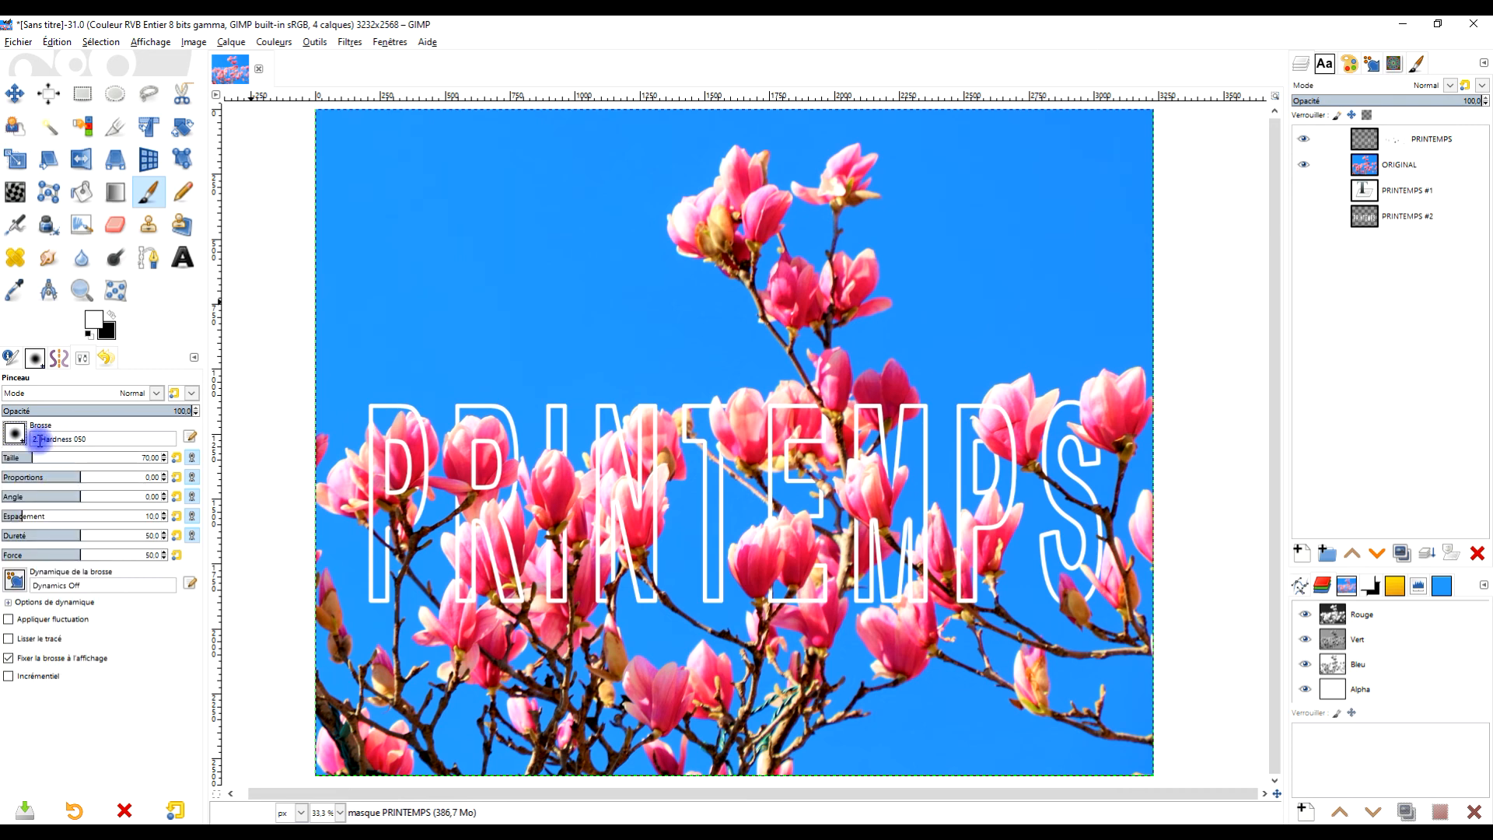
{"action": "left_click", "coordinate": [14, 433]}
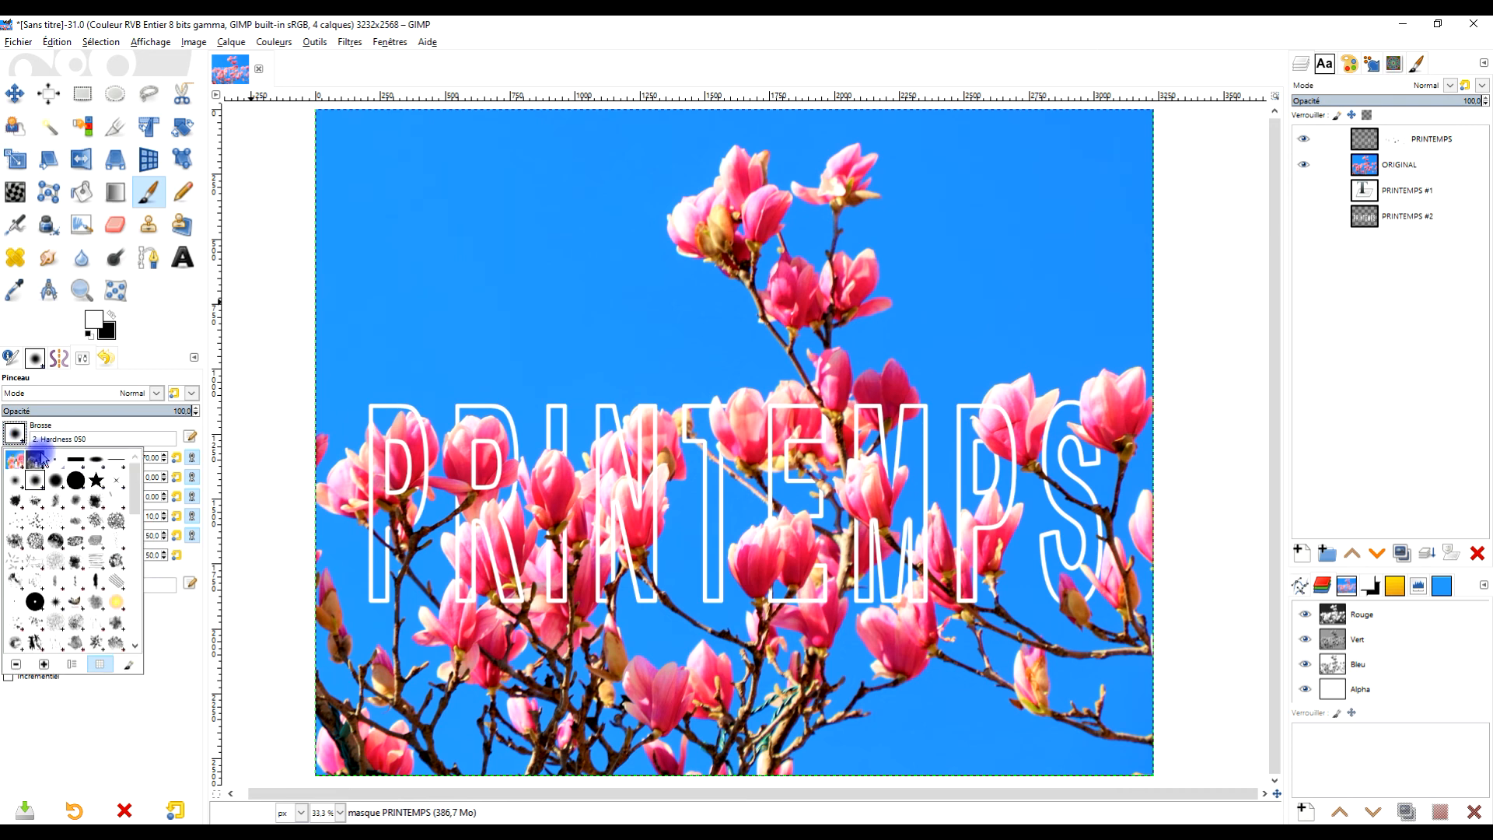
{"action": "left_click", "coordinate": [144, 338]}
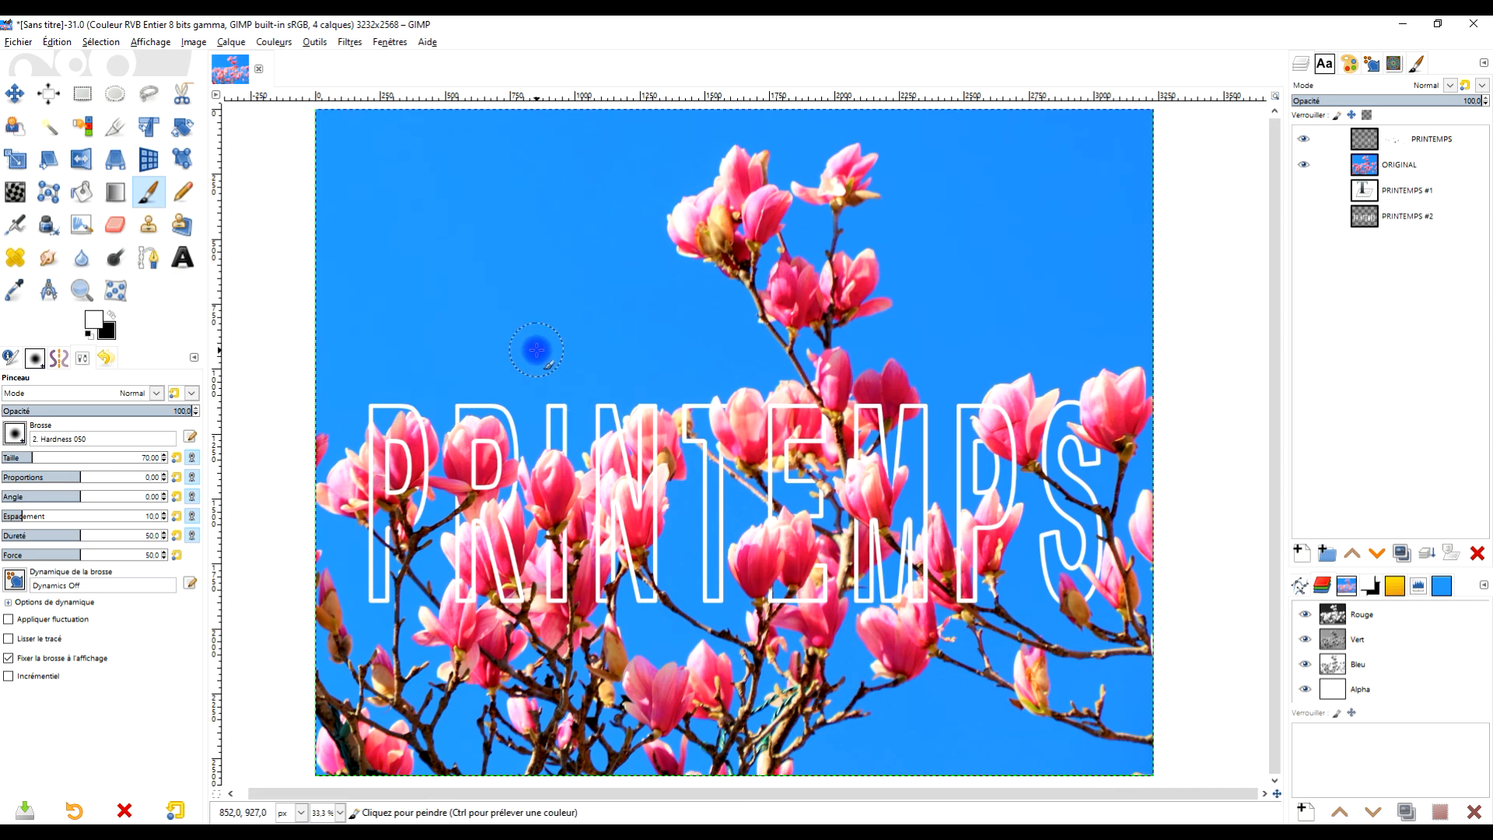
Swap the foreground and background colours back and forth, finishing with white as foreground and black as background
{"action": "key", "text": "x"}
{"action": "key", "text": "x"}
{"action": "key", "text": "x"}
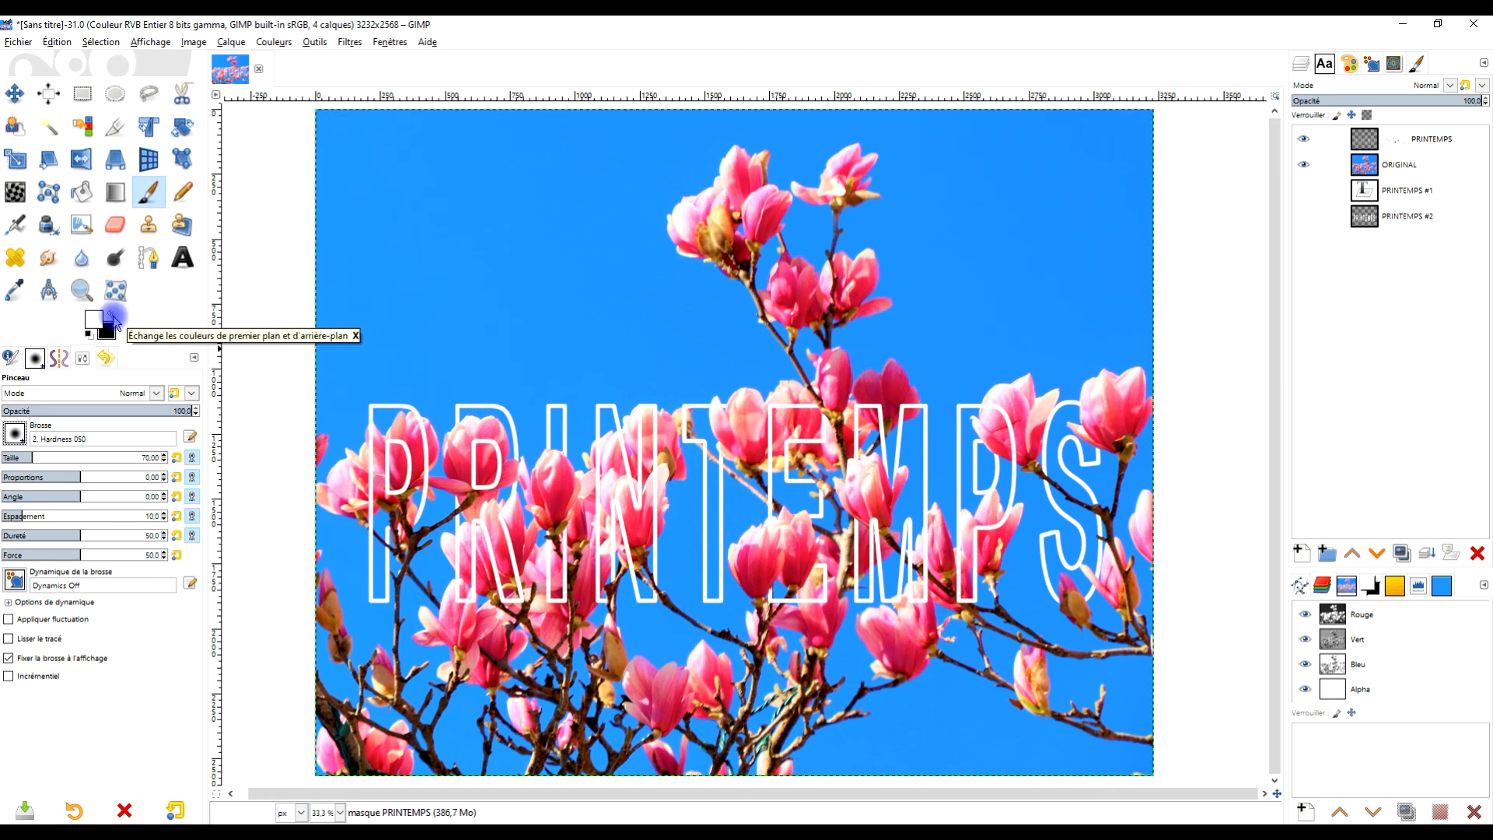
{"action": "key", "text": "x"}
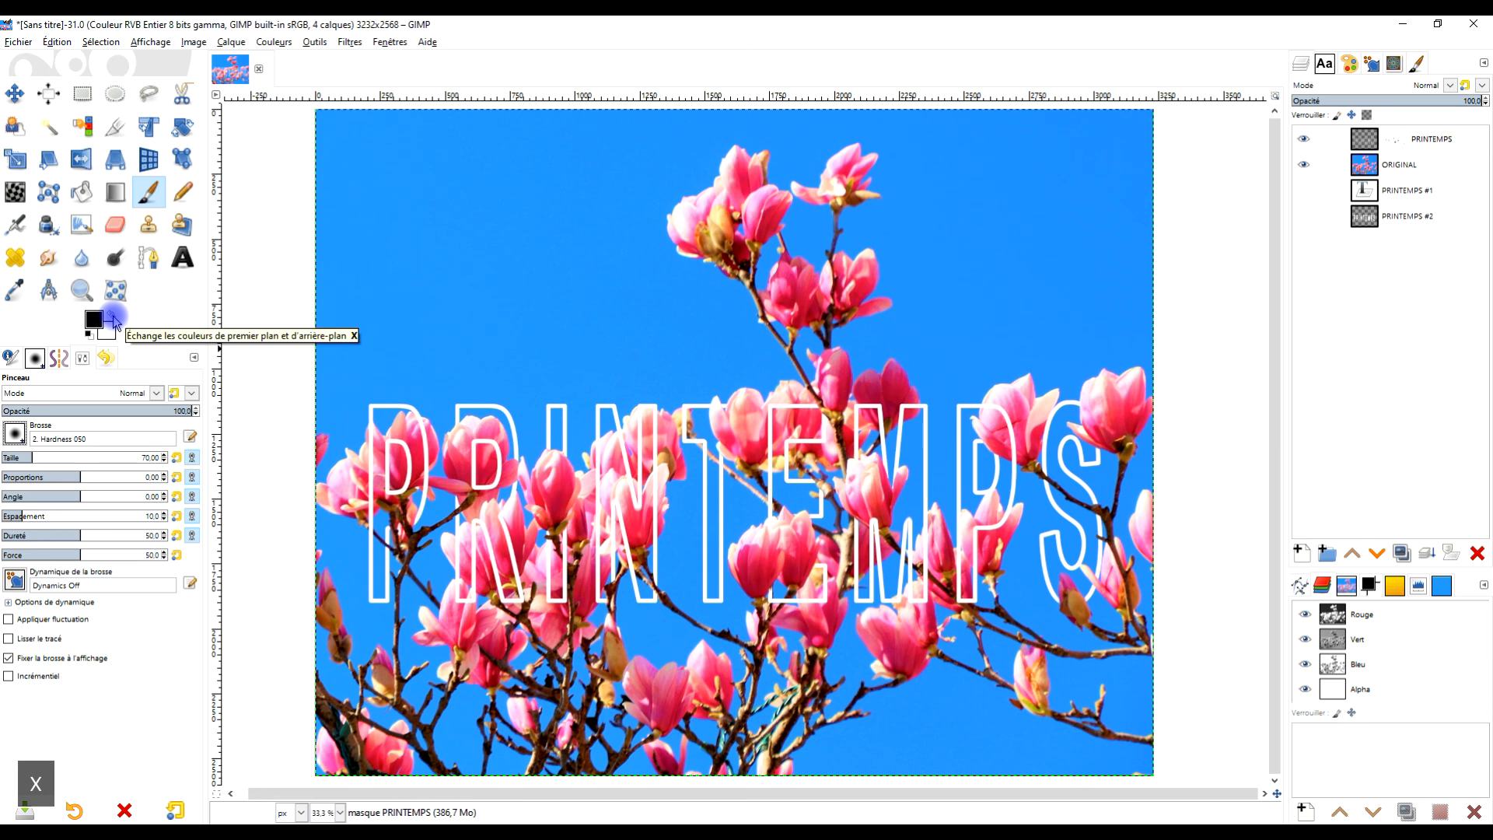
{"action": "key", "text": "x"}
{"action": "key", "text": "x"}
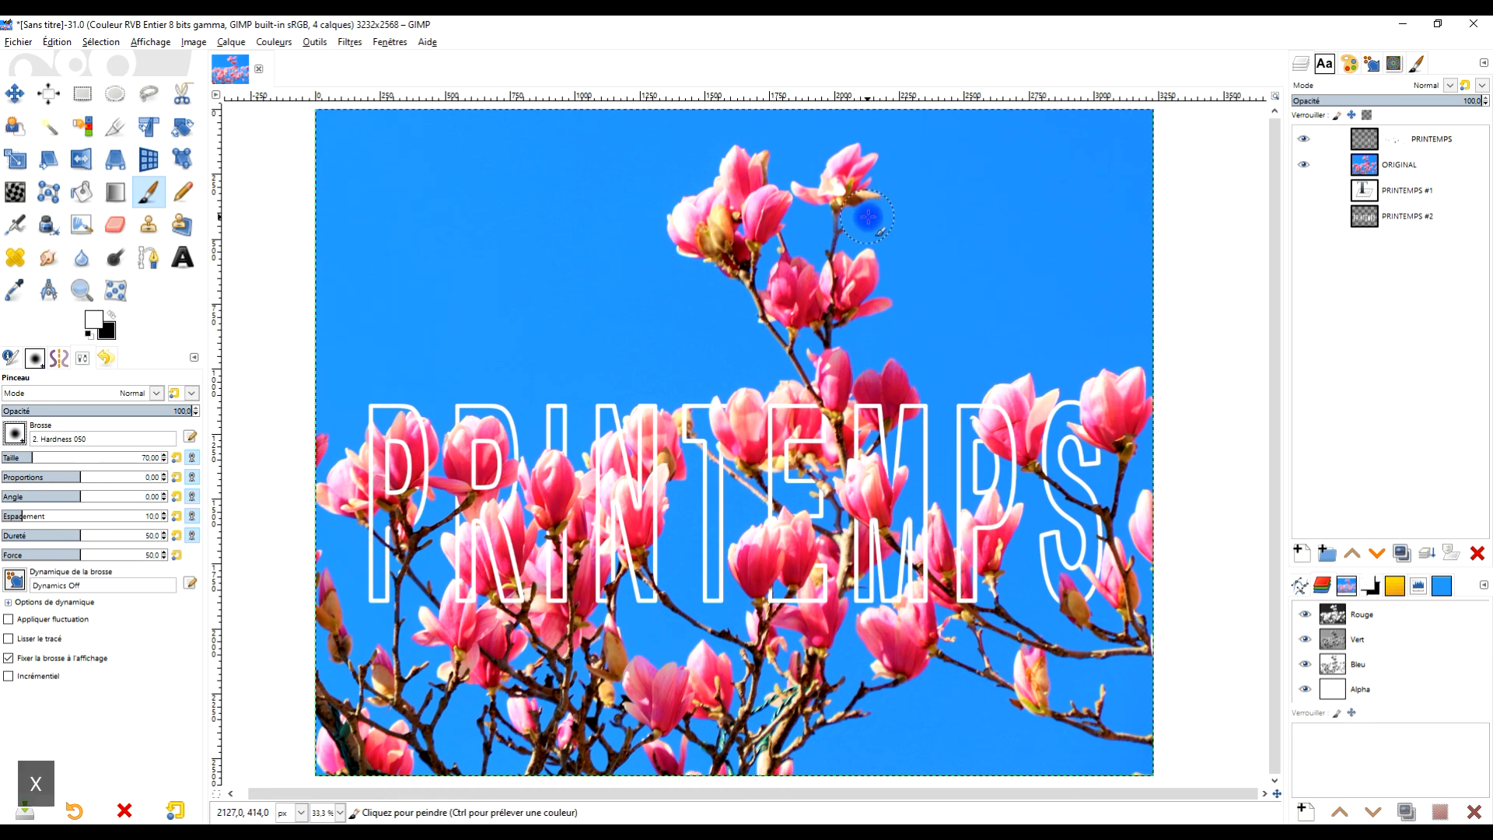